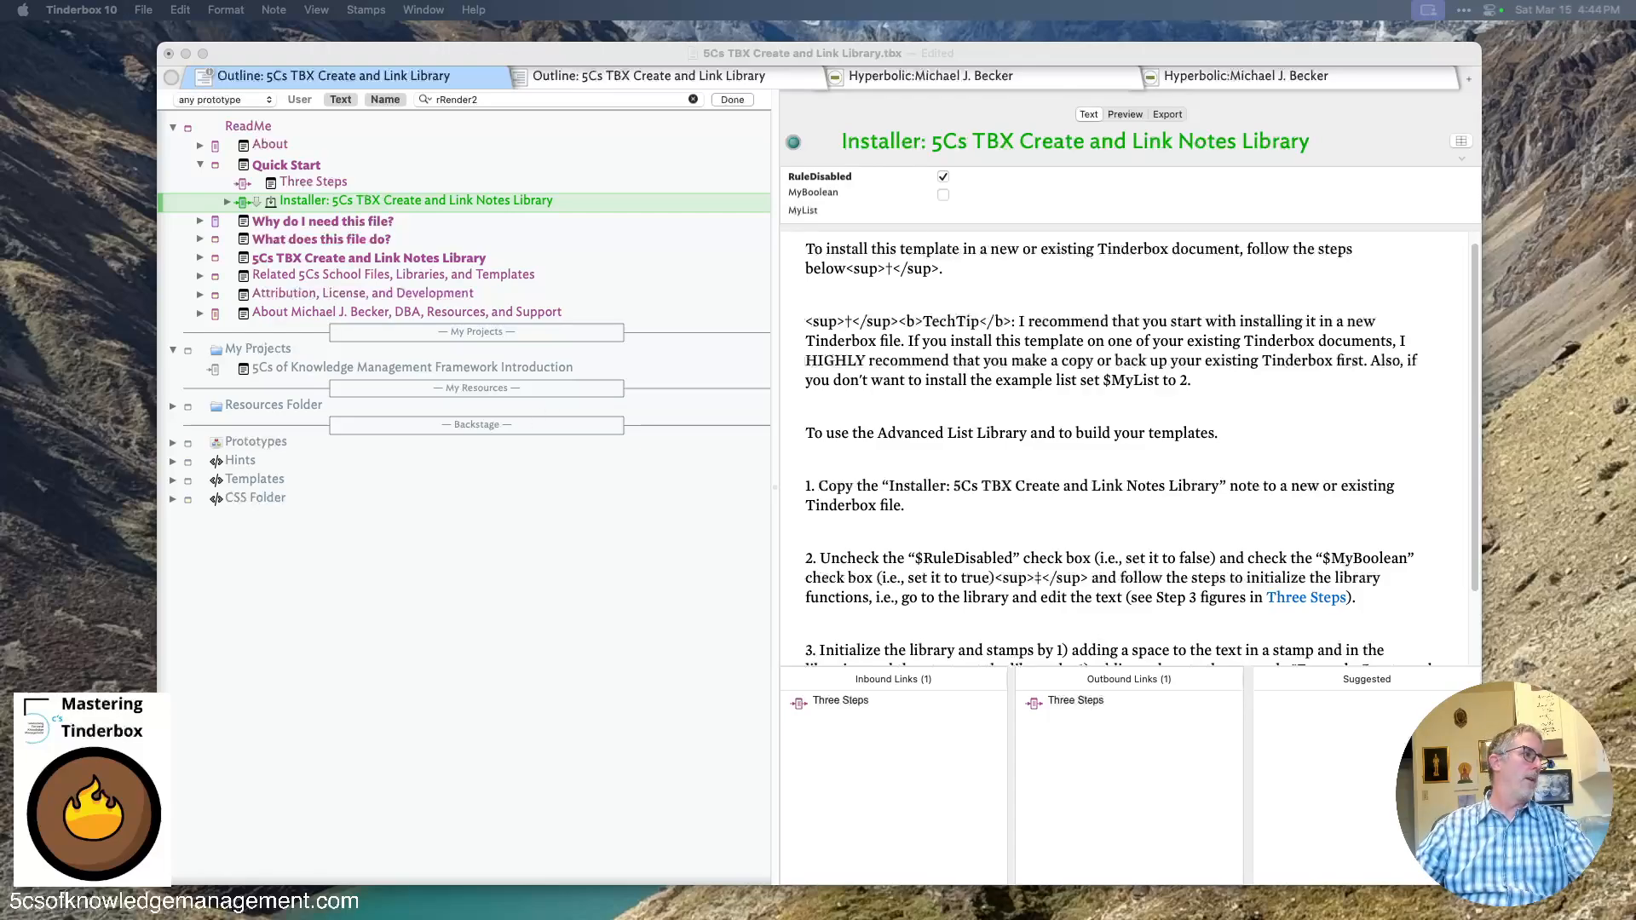
- Add the Installer: 5Cs TBX Create and Link Notes Library note to a new document, unchecking RuleDisabled and checking MyBoolean
key("super+n")
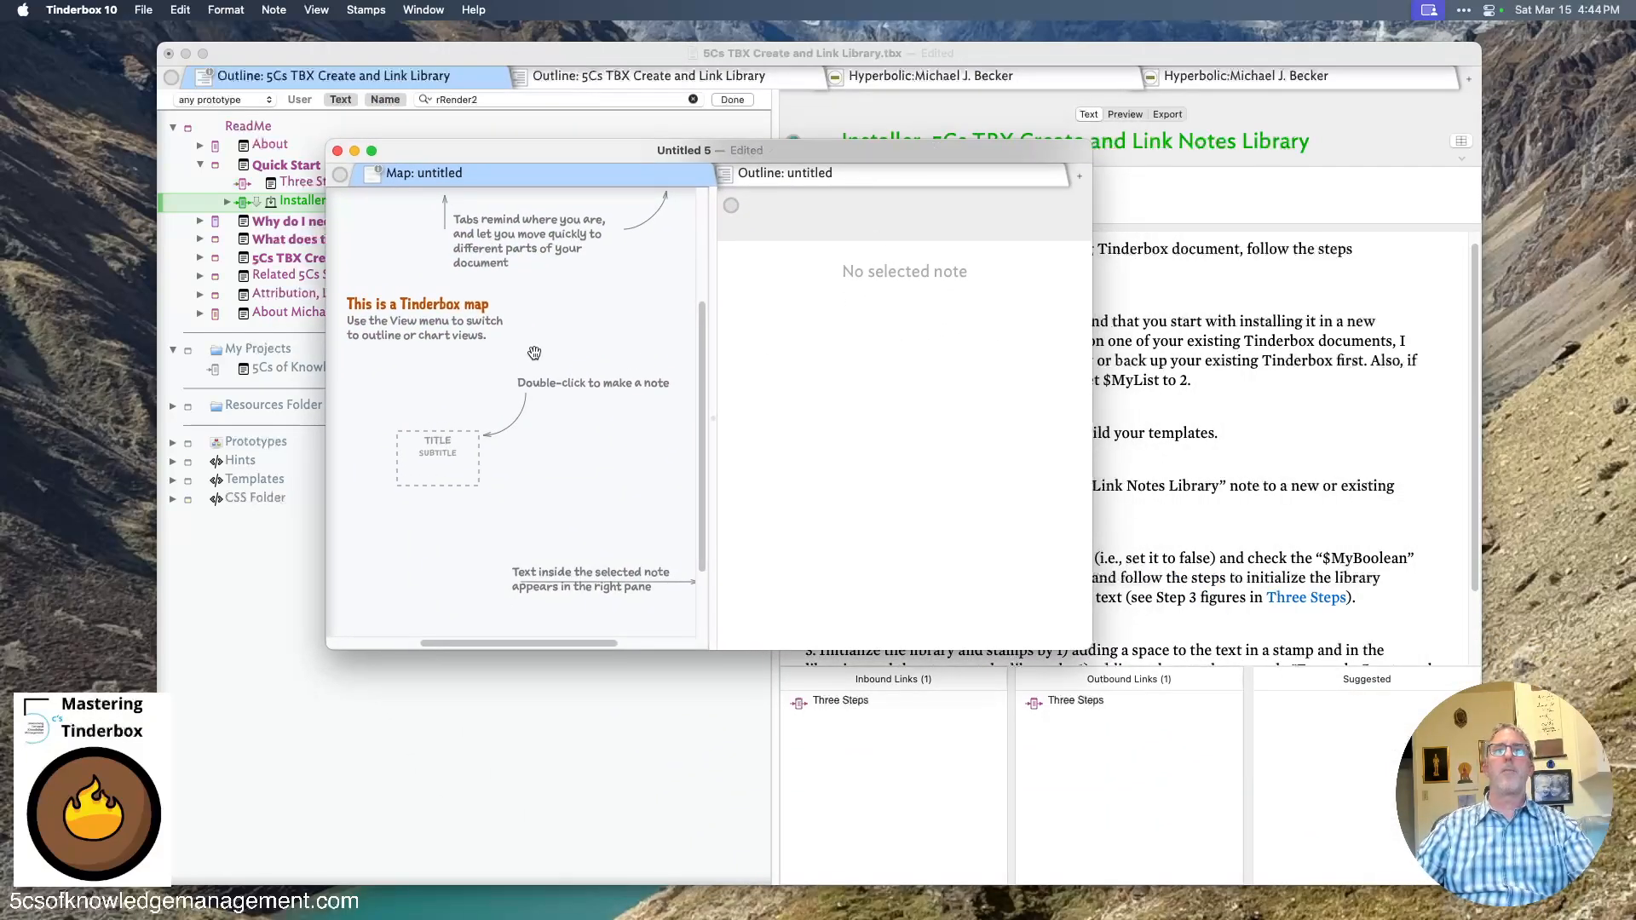
left_click_drag(534, 353, 550, 367)
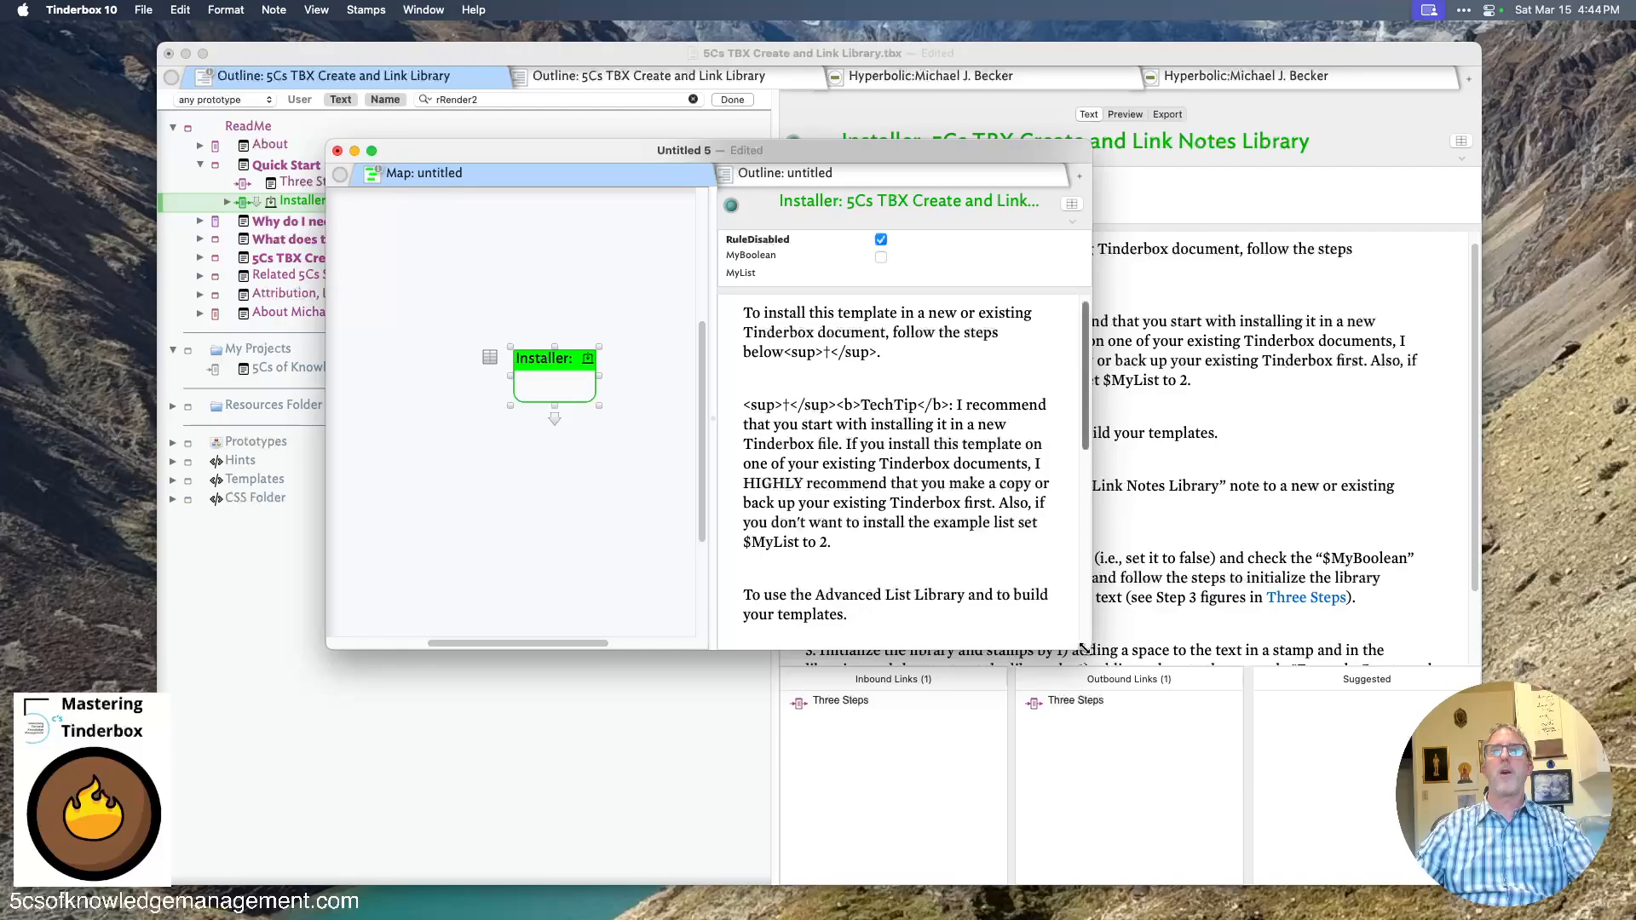
left_click_drag(1083, 648, 1364, 826)
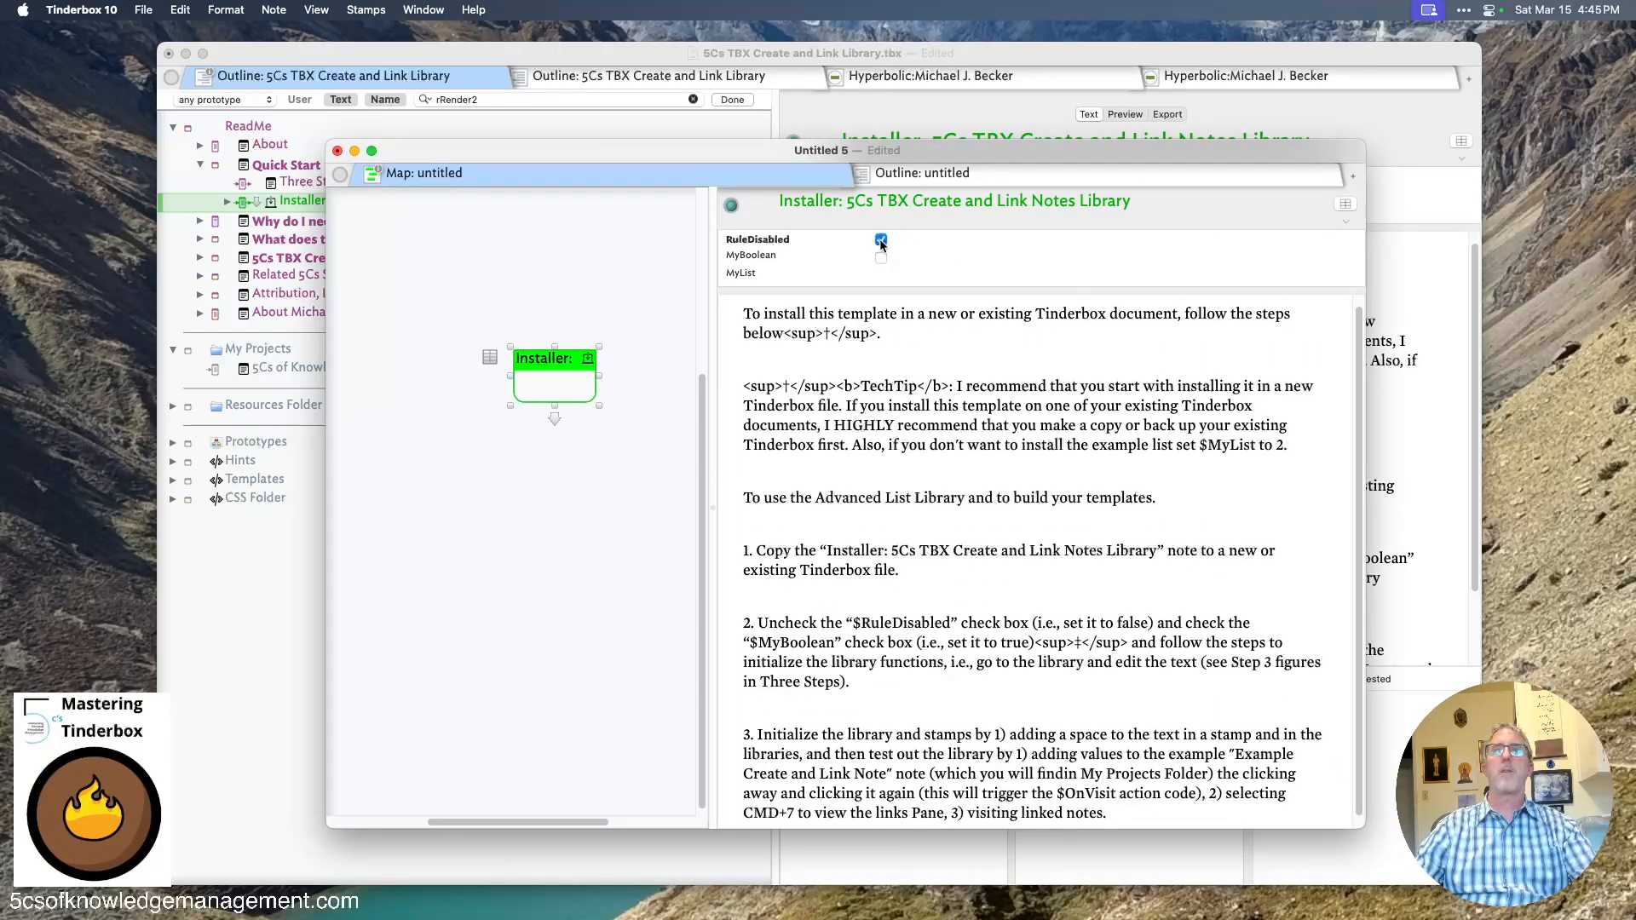
left_click(881, 242)
left_click(881, 258)
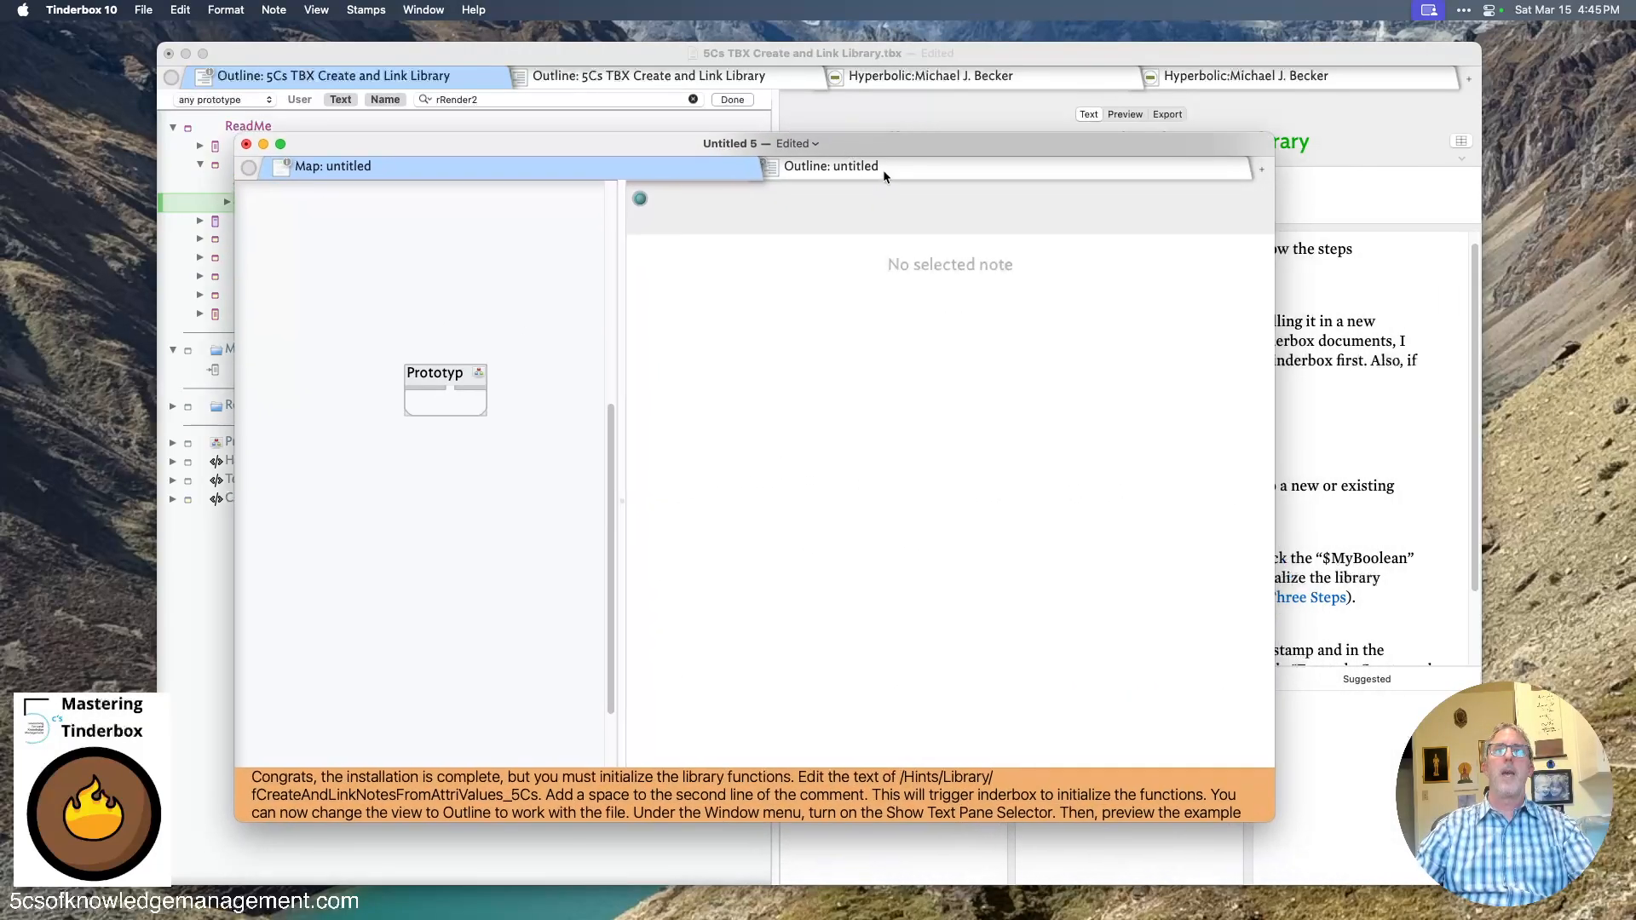
- Switch the new document to outline view and expand My Projects Folder, Hints and Library
left_click(883, 170)
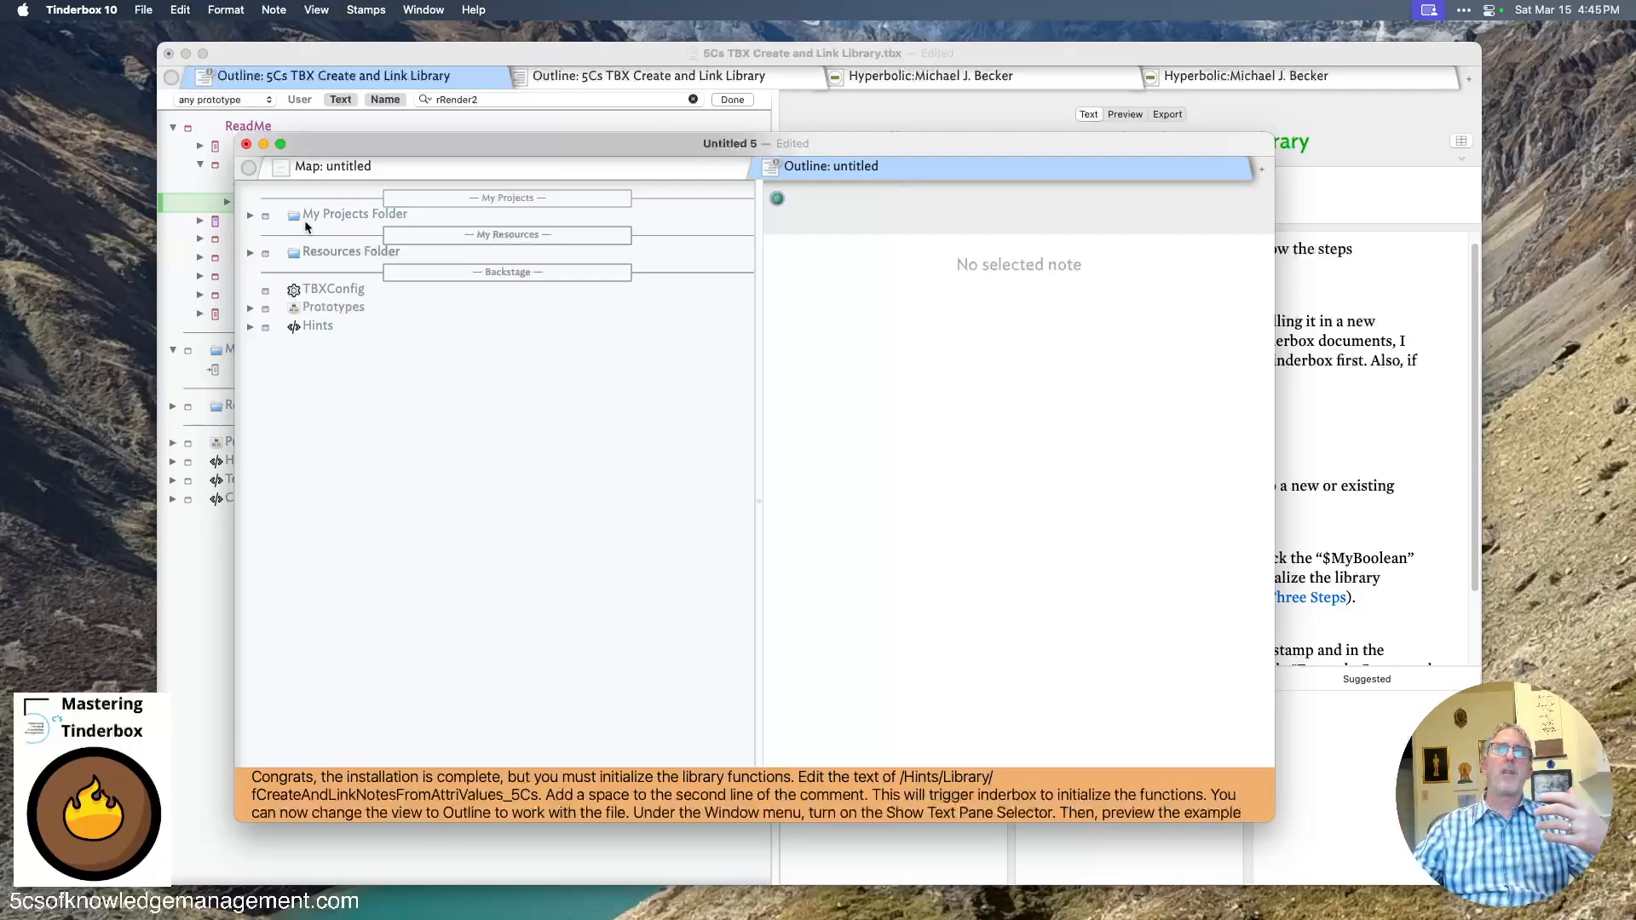
left_click(262, 215)
left_click(250, 216)
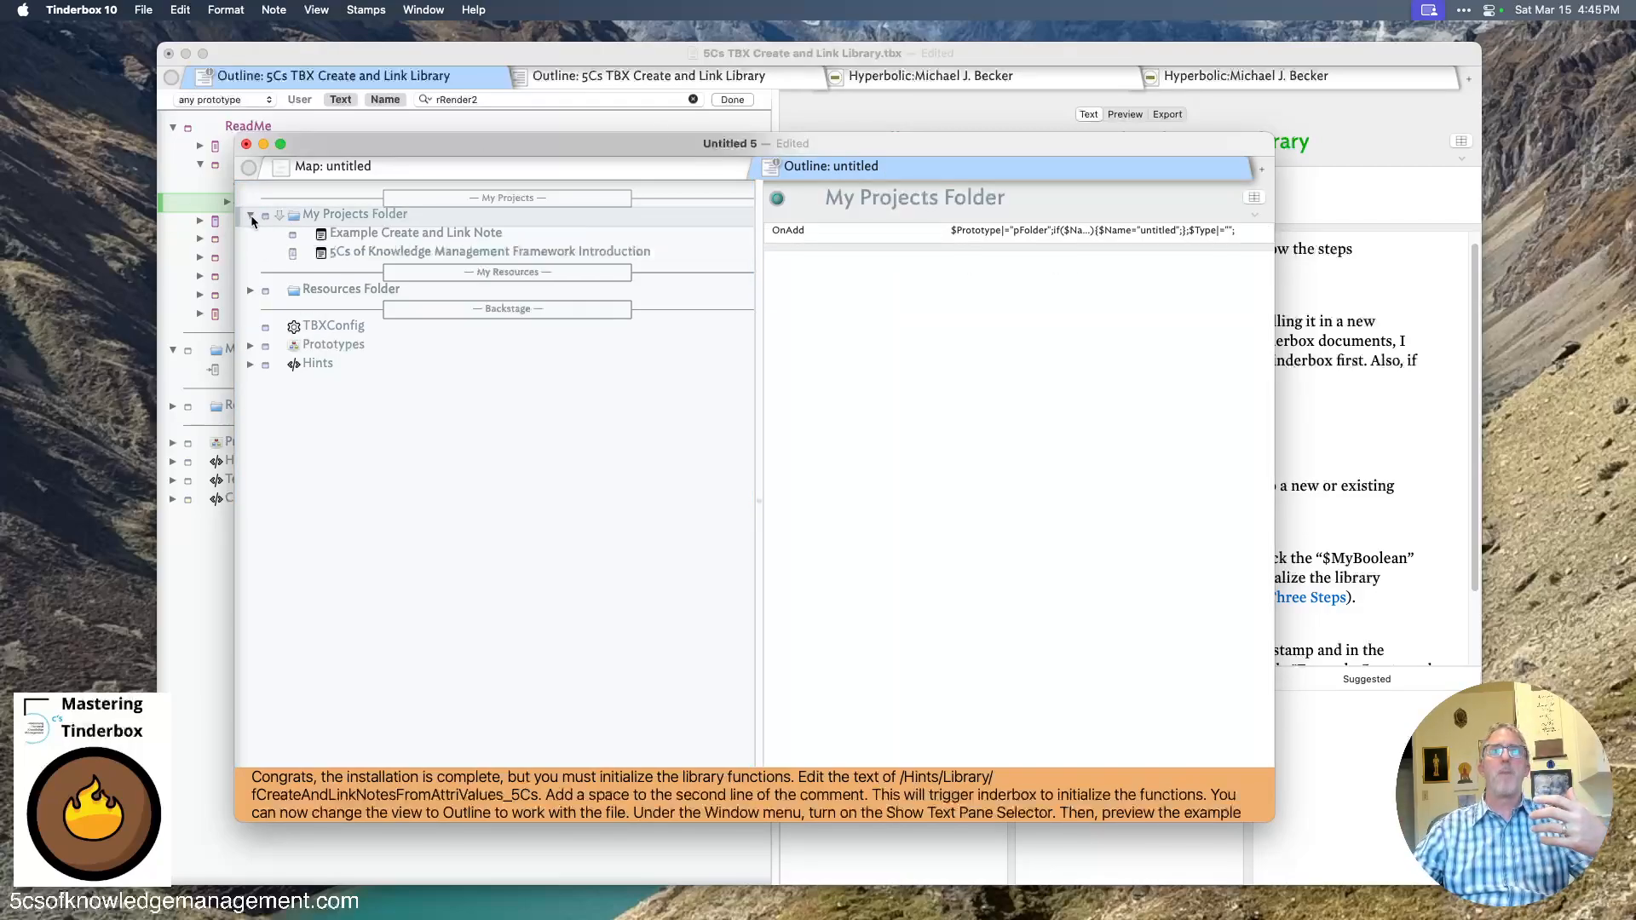
left_click(250, 364)
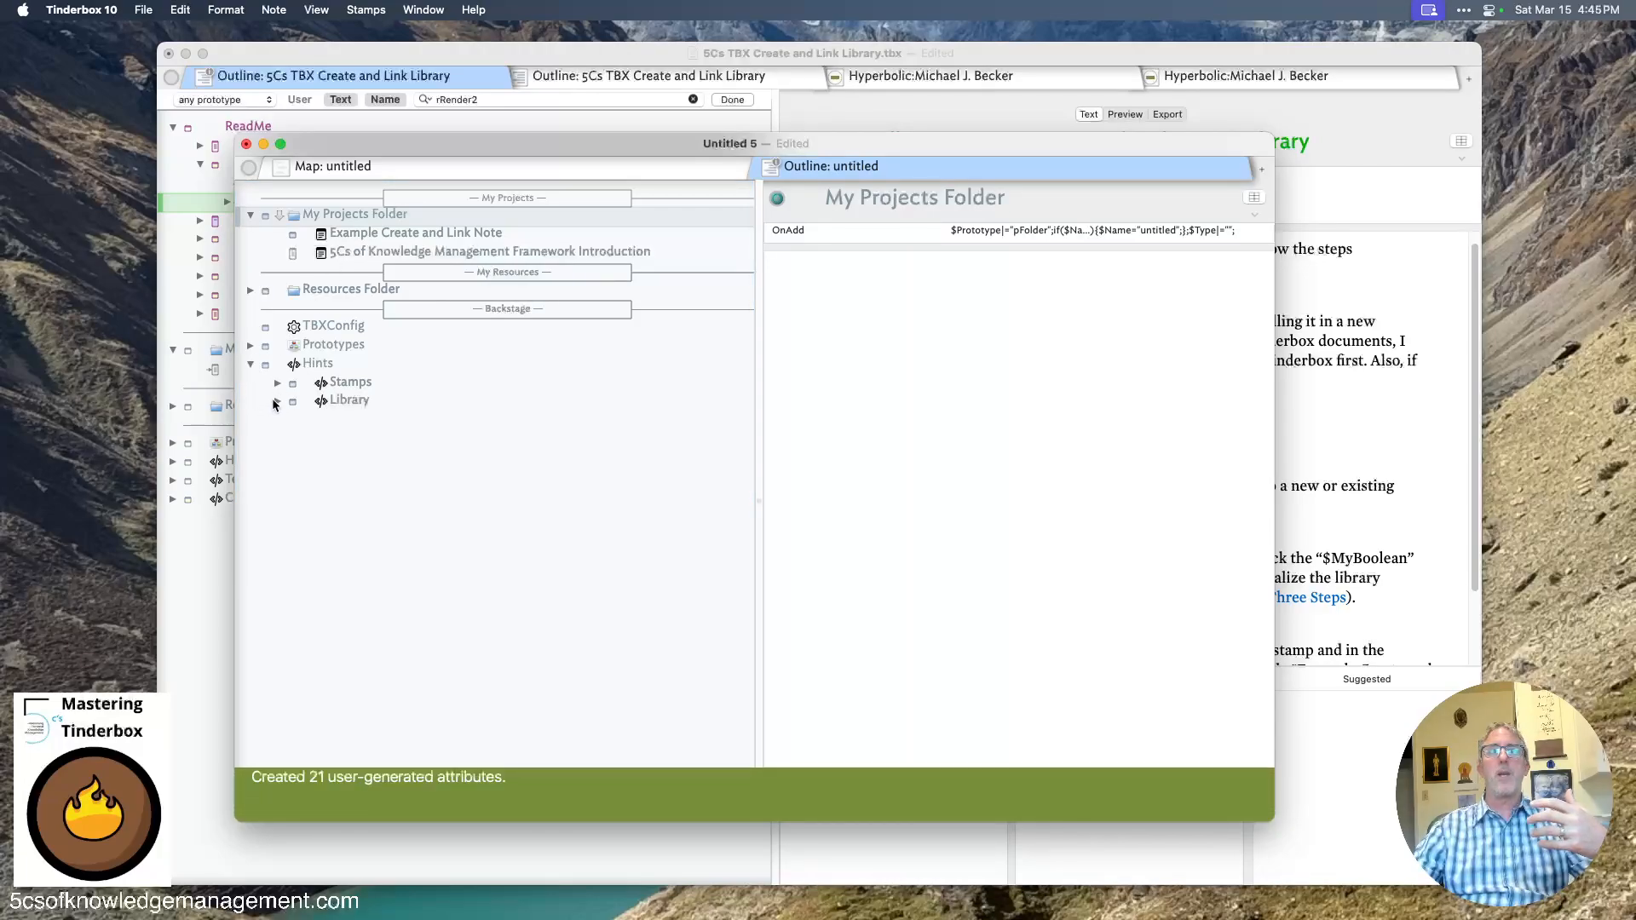
left_click(277, 401)
- Inspect the fUnlinkNote_5Cs, fCreateAndLinkNotesFromAttriValues_5Cs and fGenerate Short Titles_5Cs library function notes
left_click(372, 456)
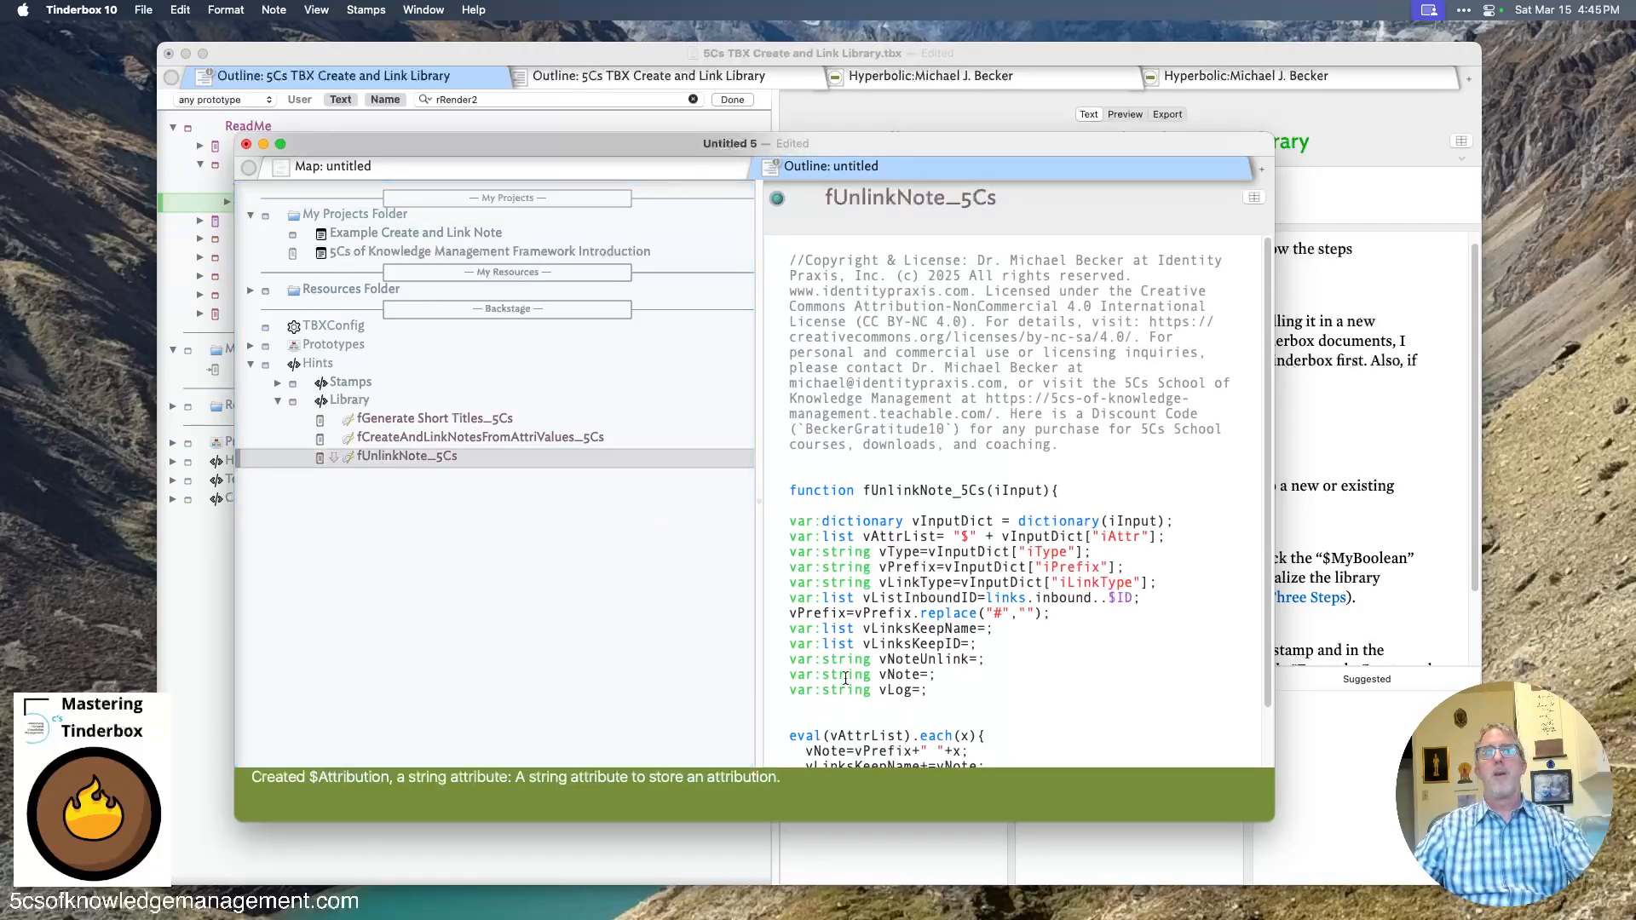
left_click(821, 451)
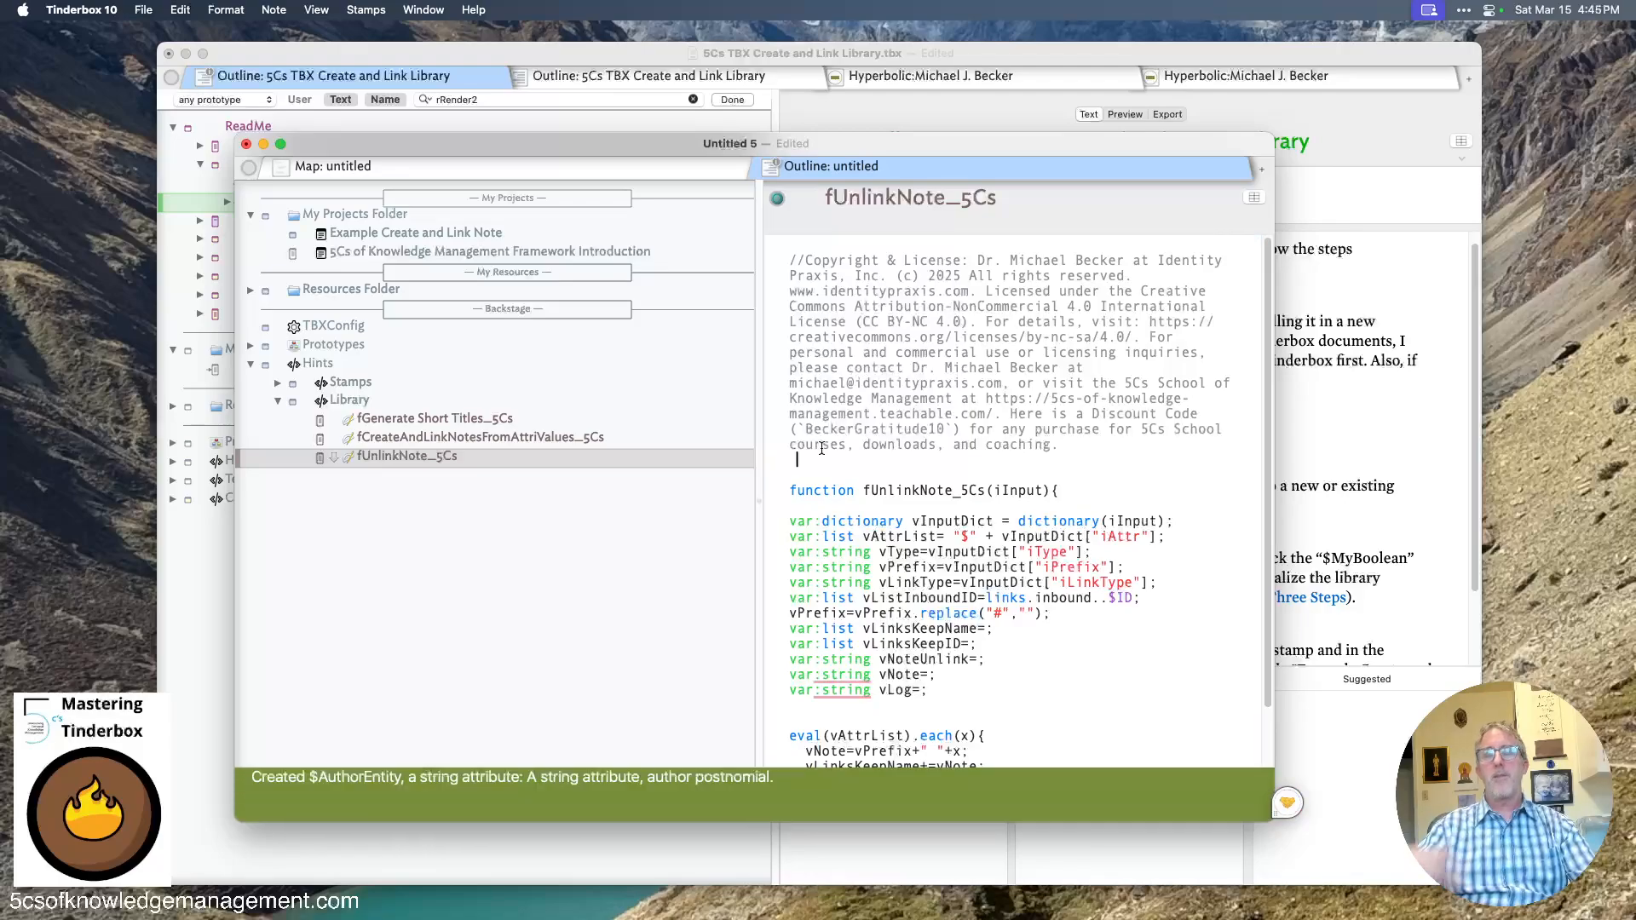
left_click(607, 437)
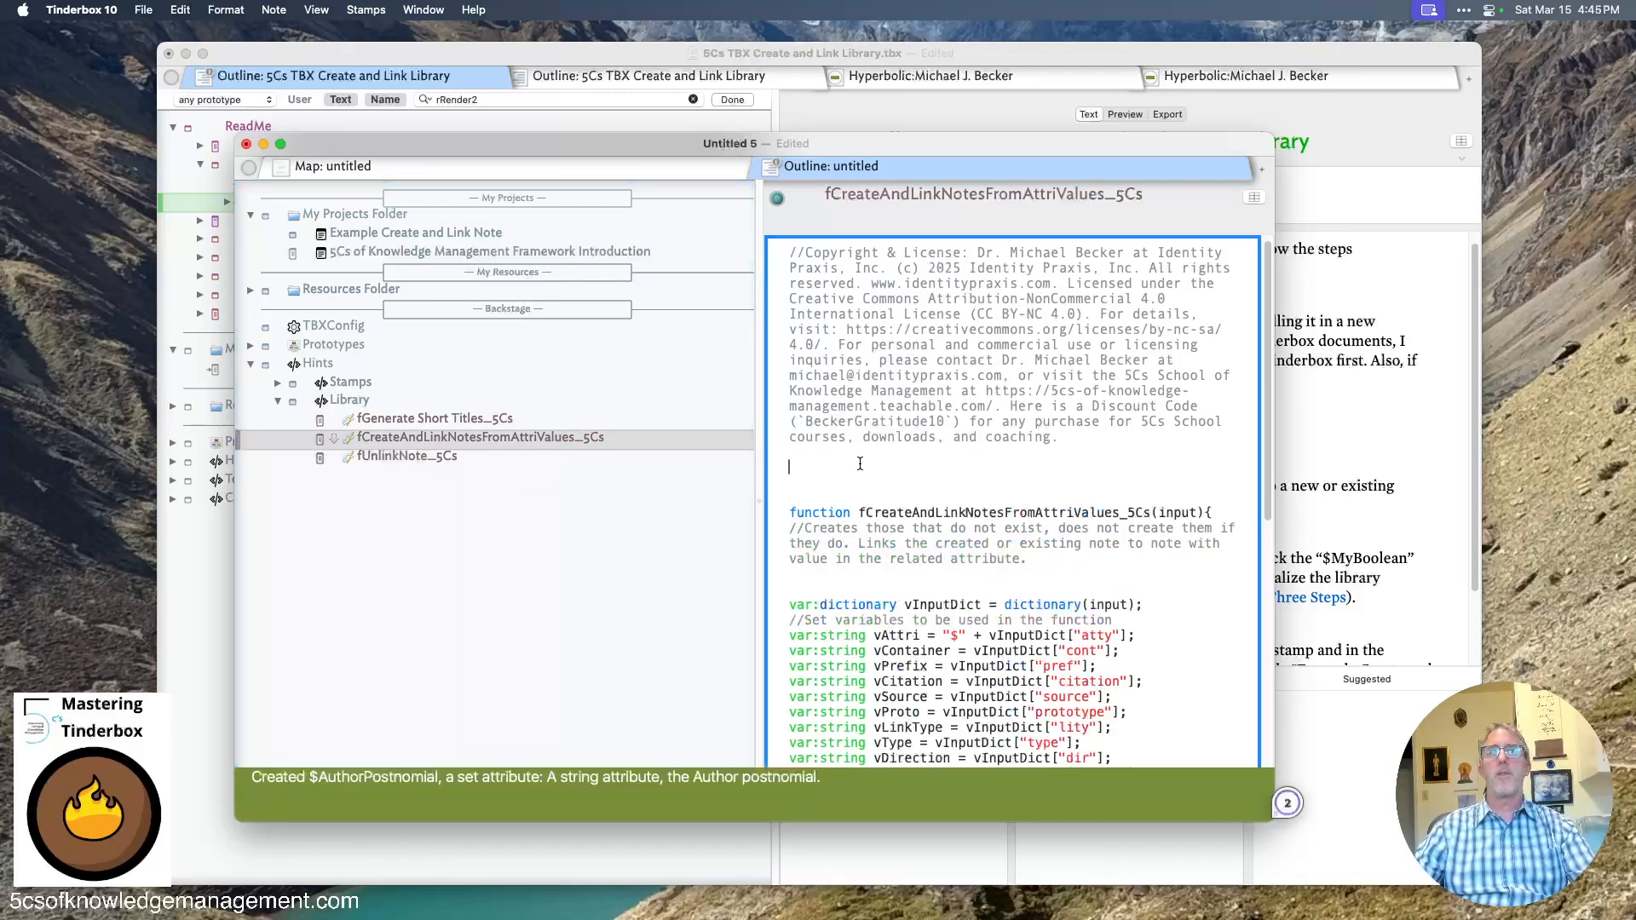
left_click(596, 422)
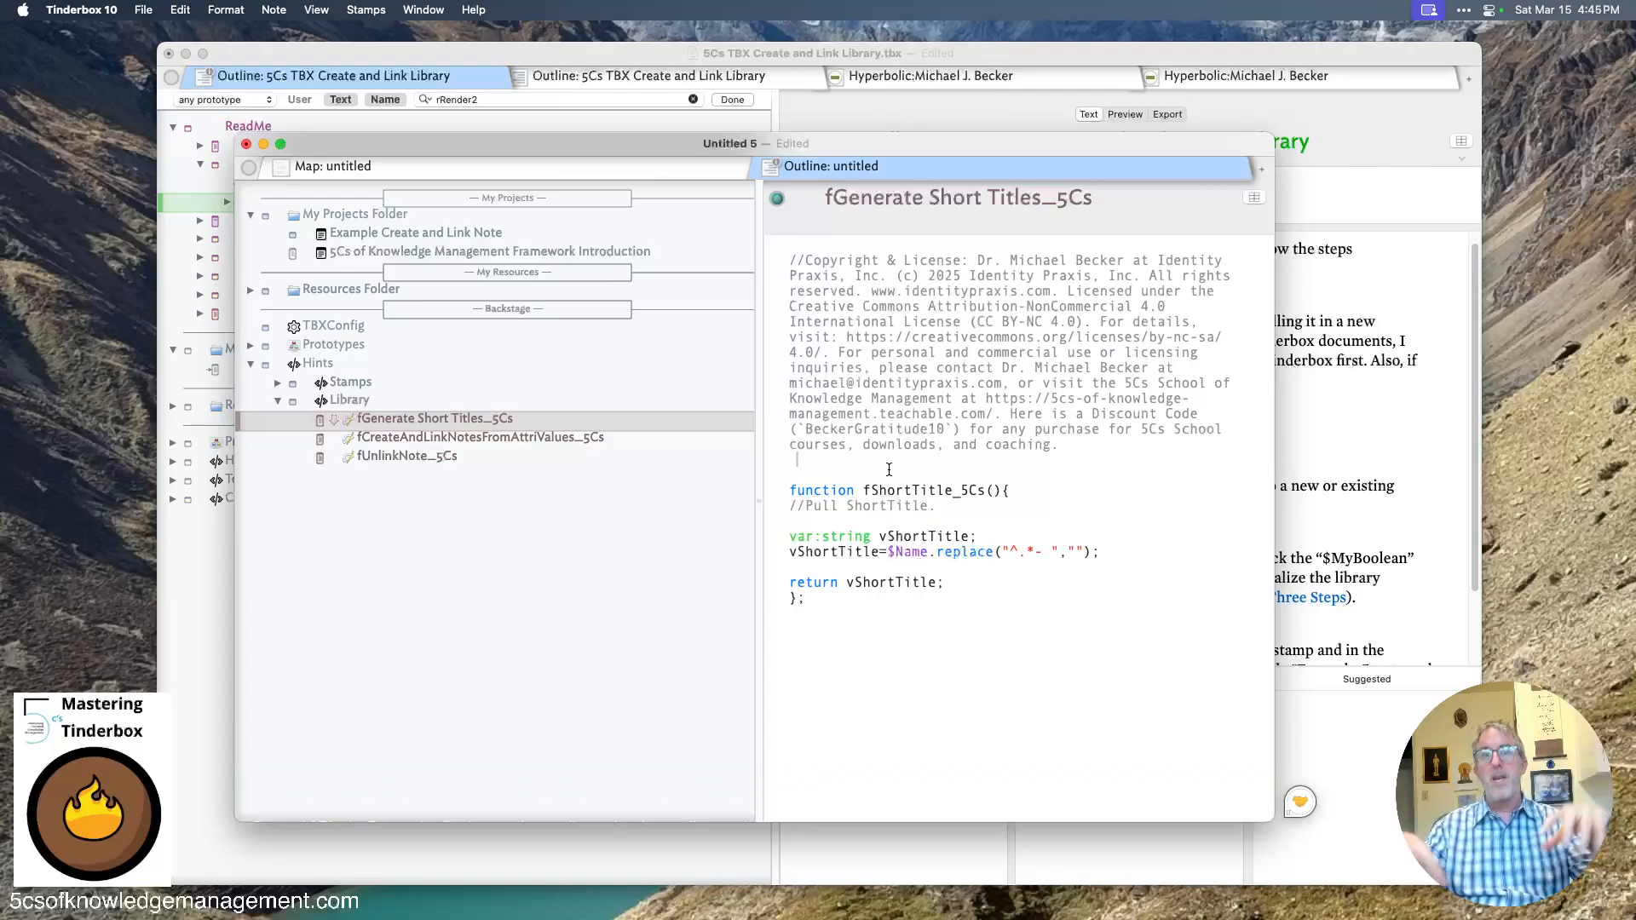
- Expand the Stamps container to review its stamps, then collapse Stamps, Library and Hints
left_click(278, 382)
left_click(884, 448)
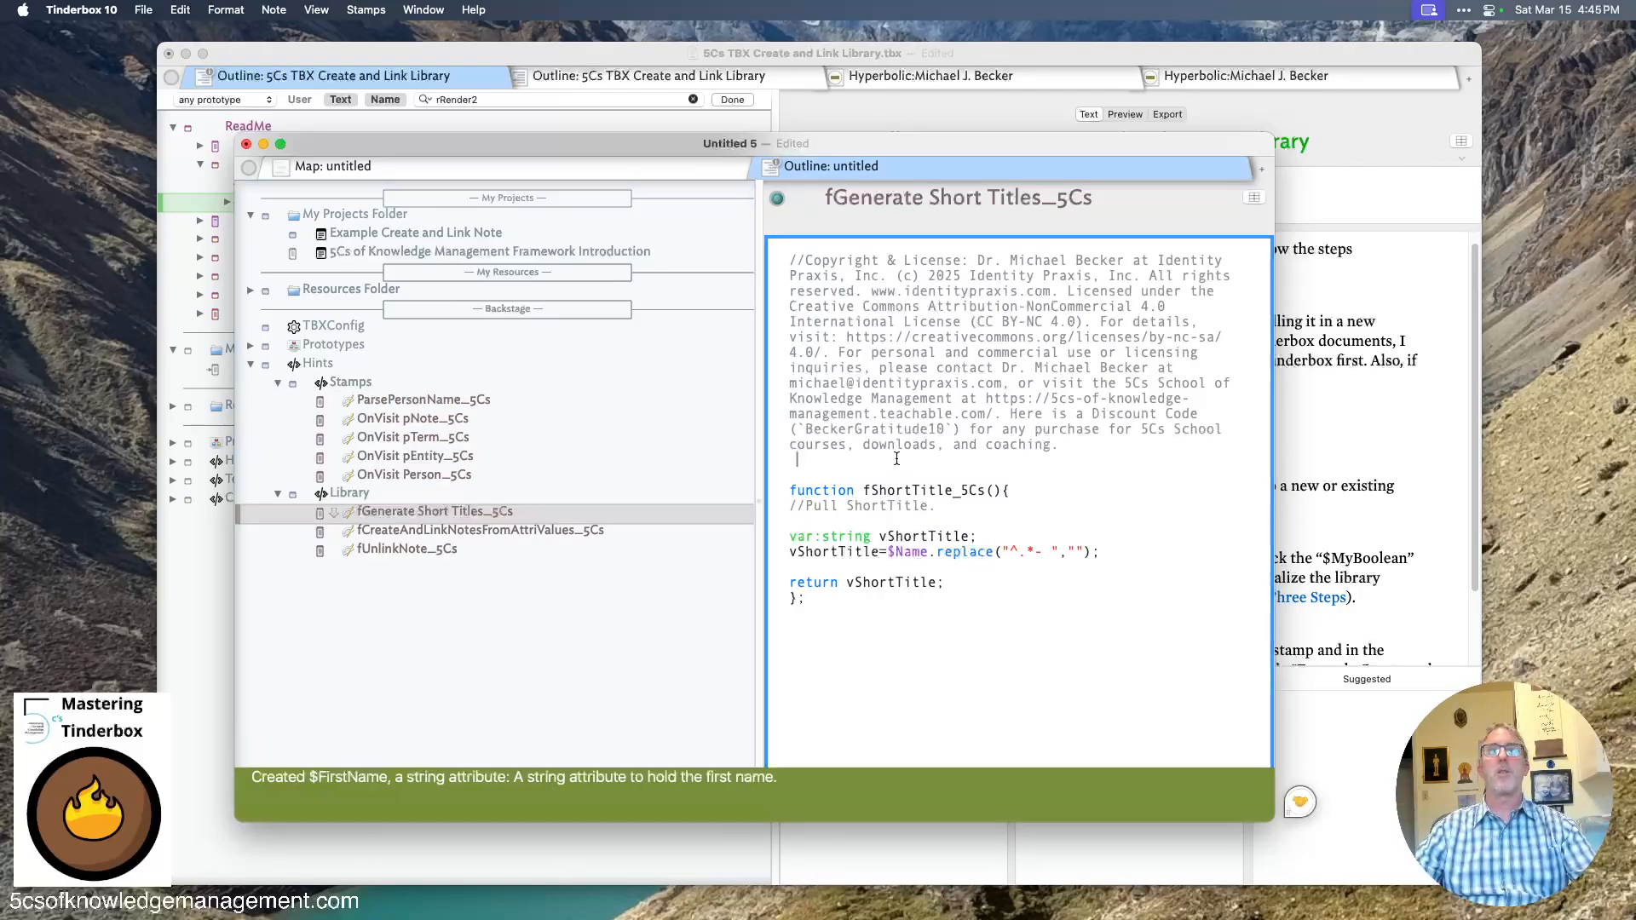
left_click(278, 383)
left_click(278, 400)
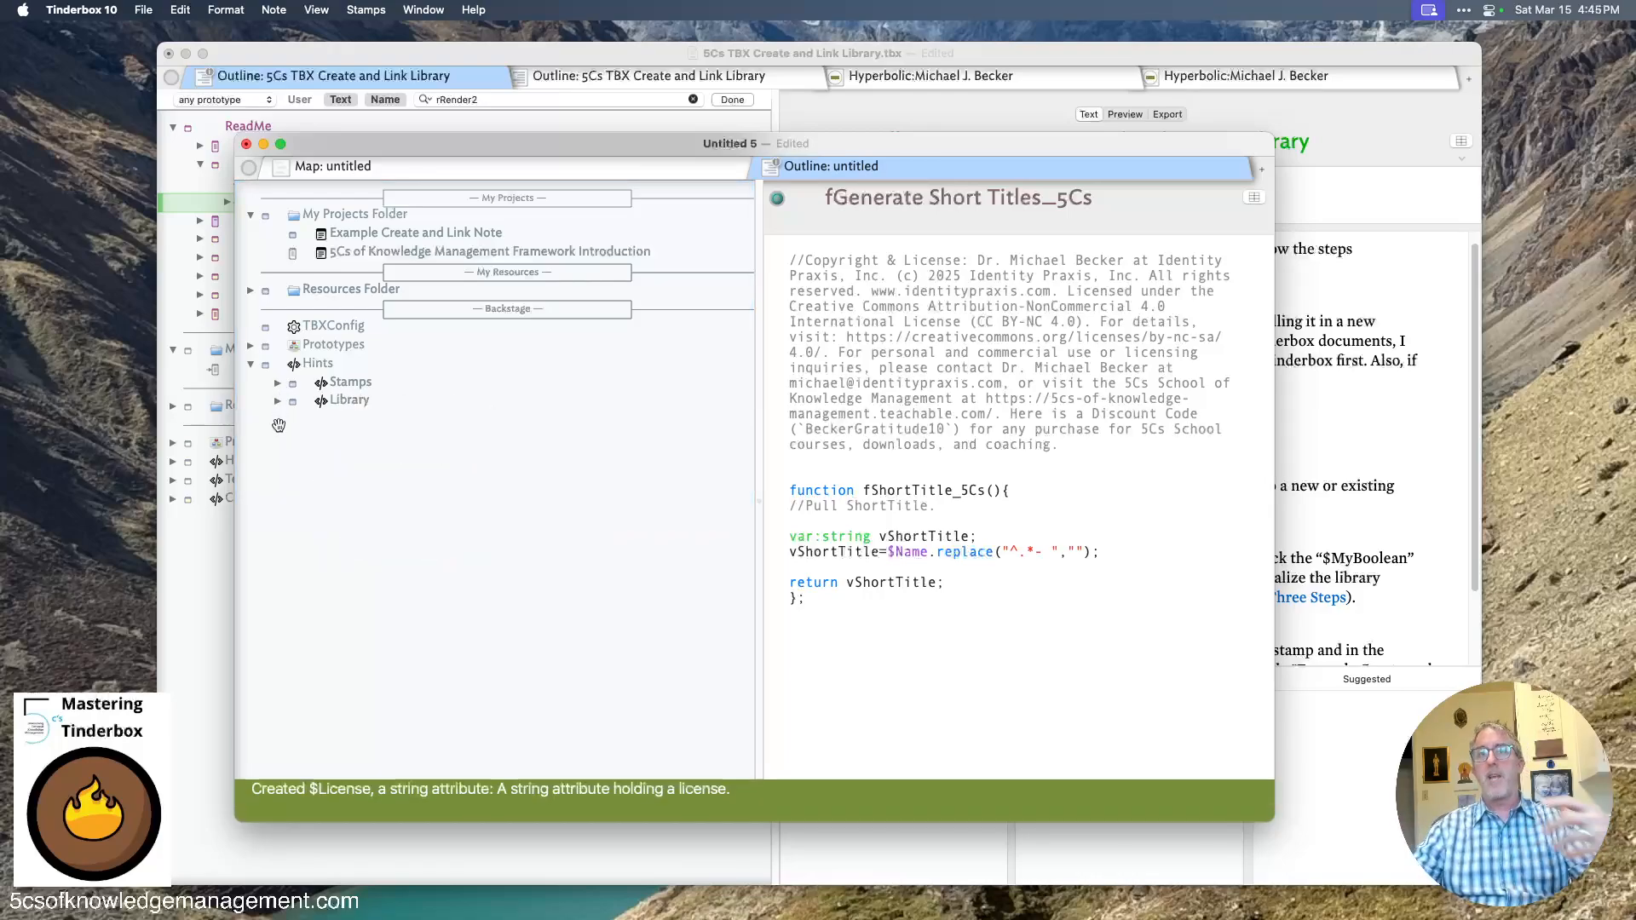
left_click(251, 365)
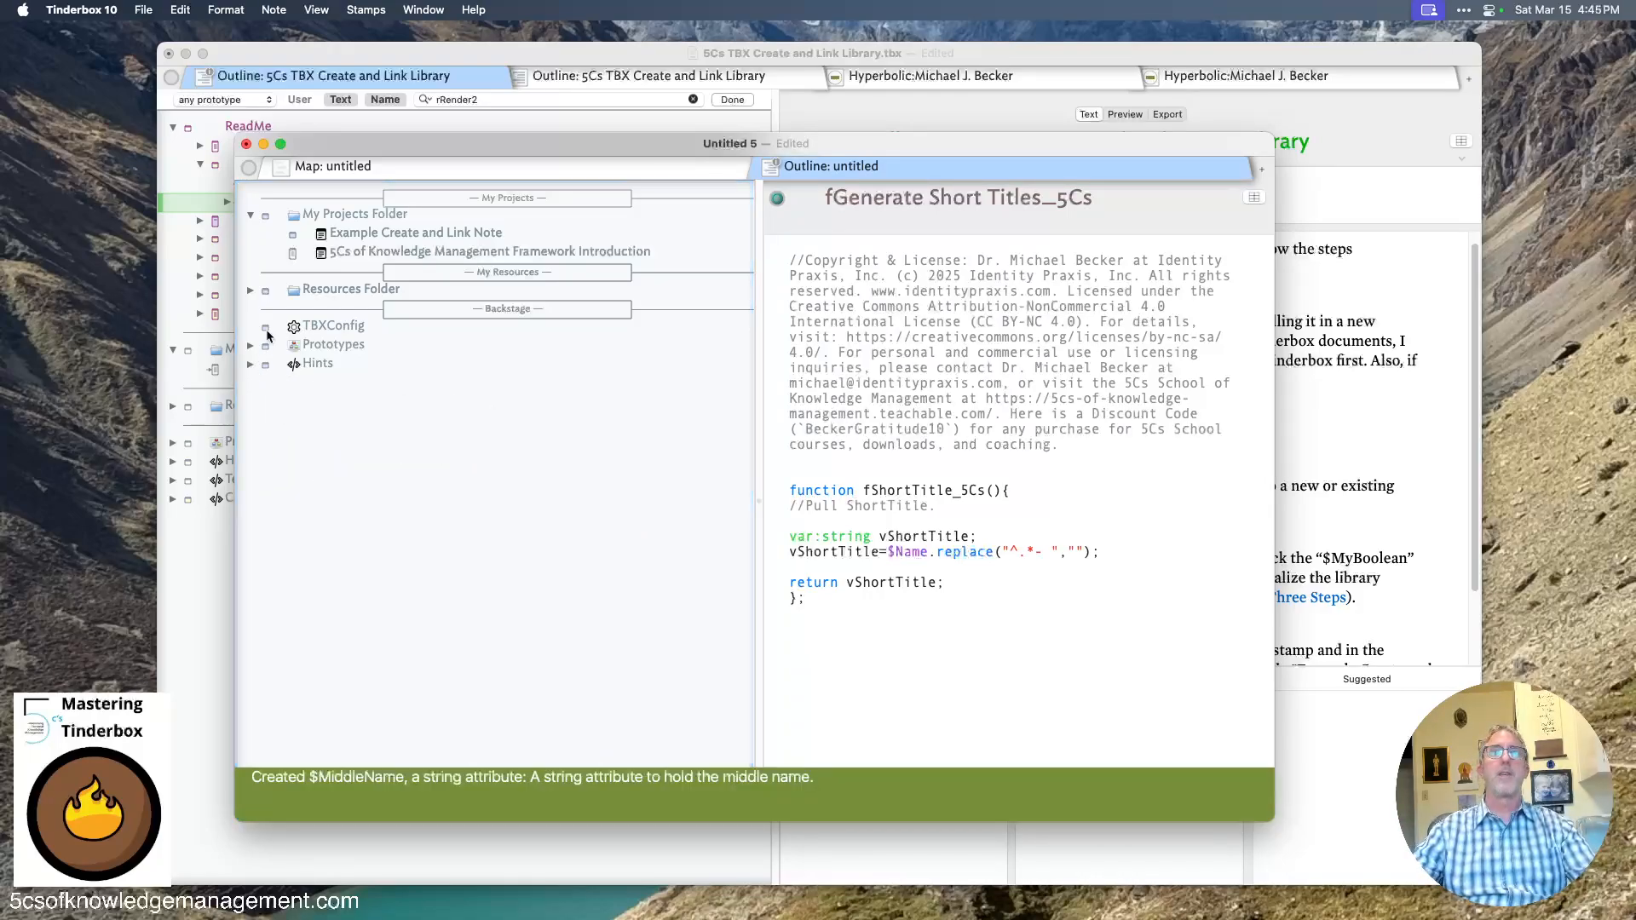
- Expand Resources Folder and its Terms, Entities and People subfolders
left_click(252, 292)
left_click(278, 345)
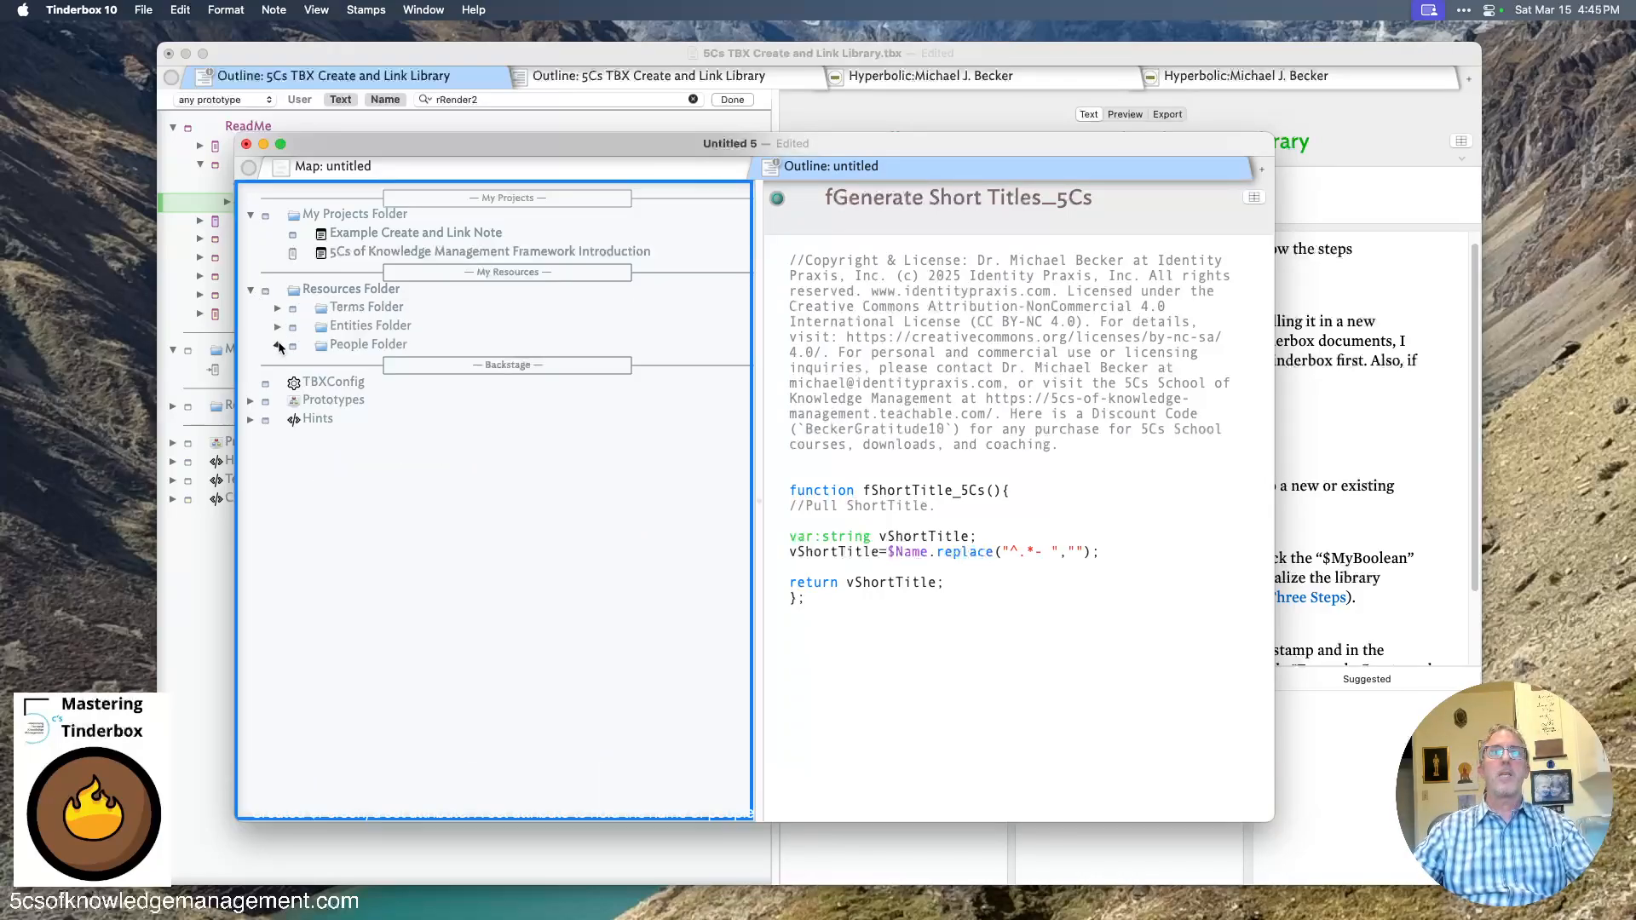
left_click(278, 327)
left_click(278, 308)
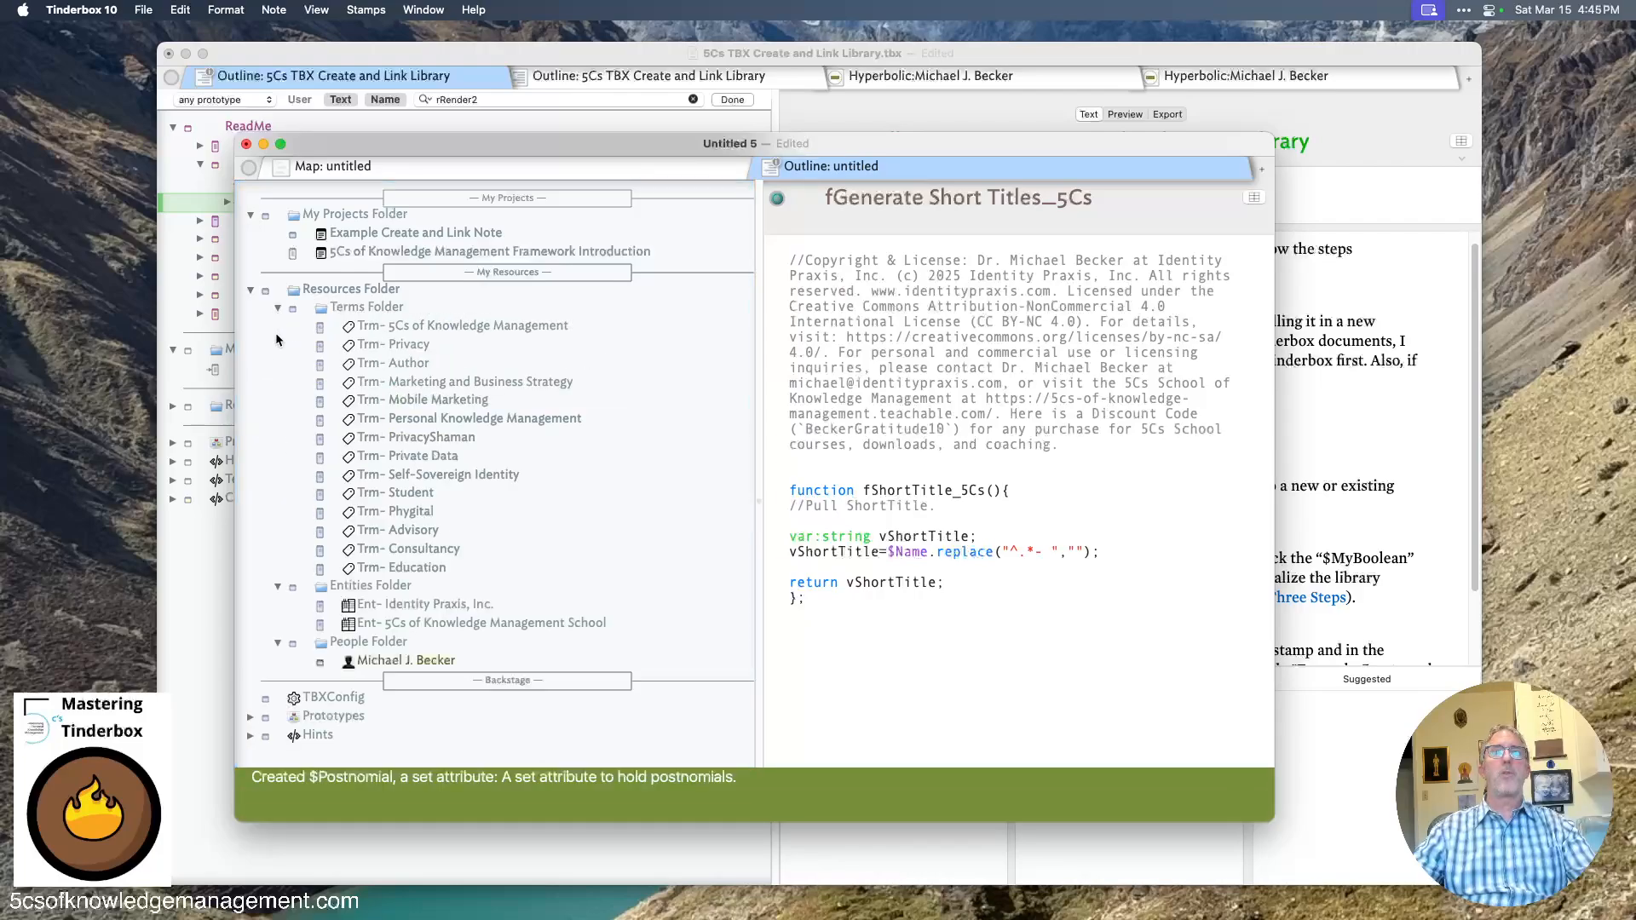
- Review the sample person, entity and term notes and the 5Cs of Knowledge Management Framework Introduction note
left_click(375, 661)
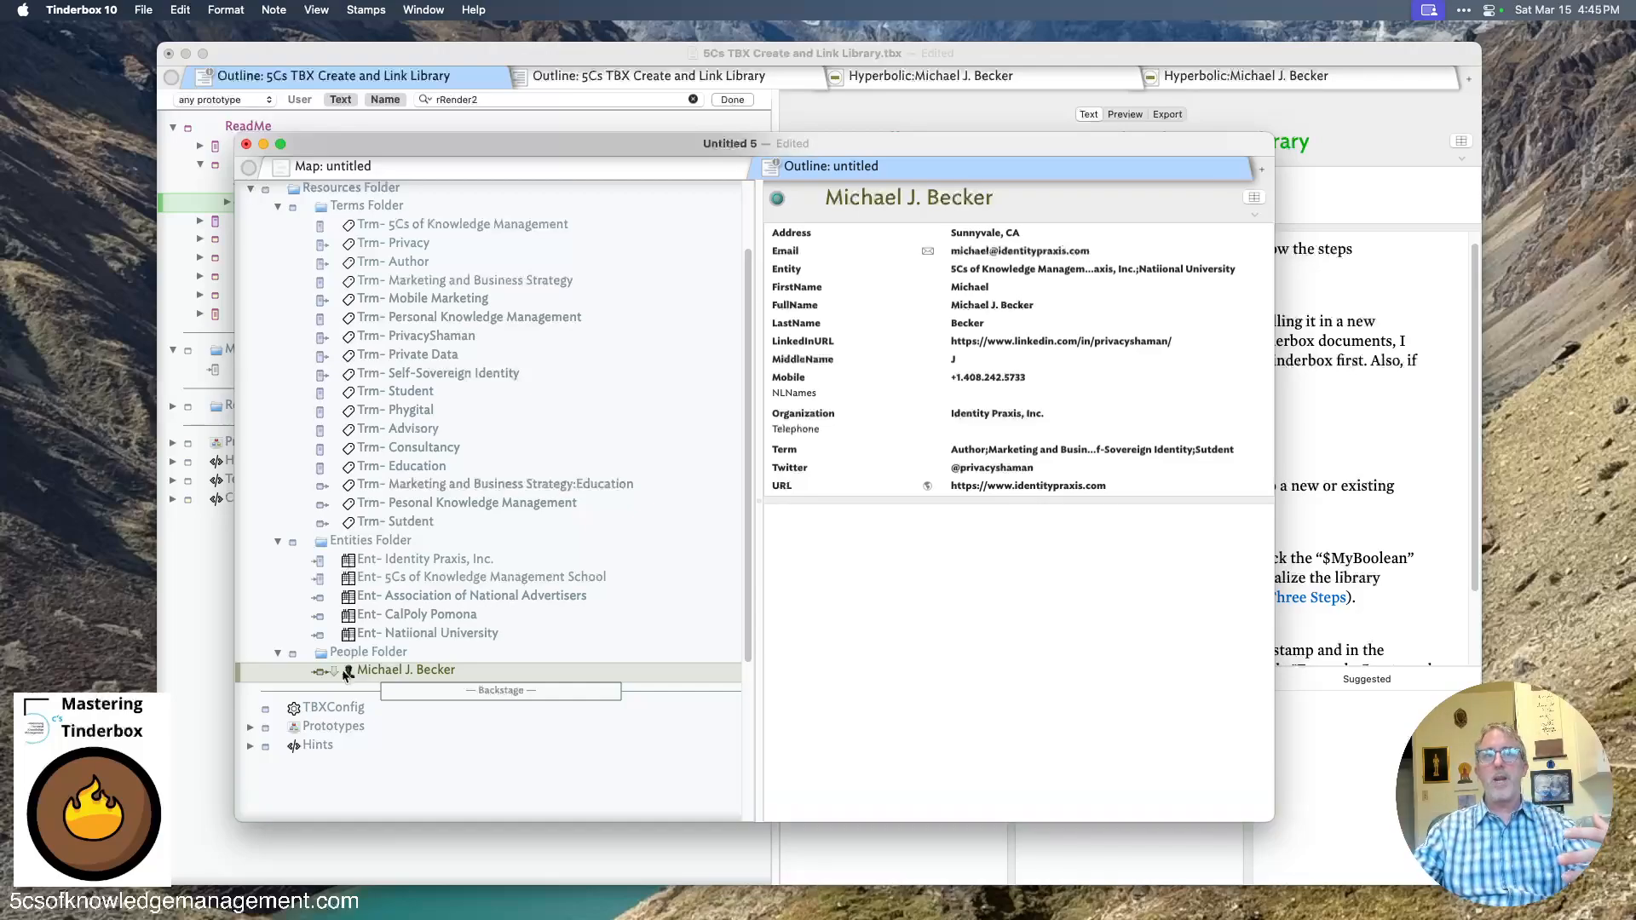
left_click(375, 633)
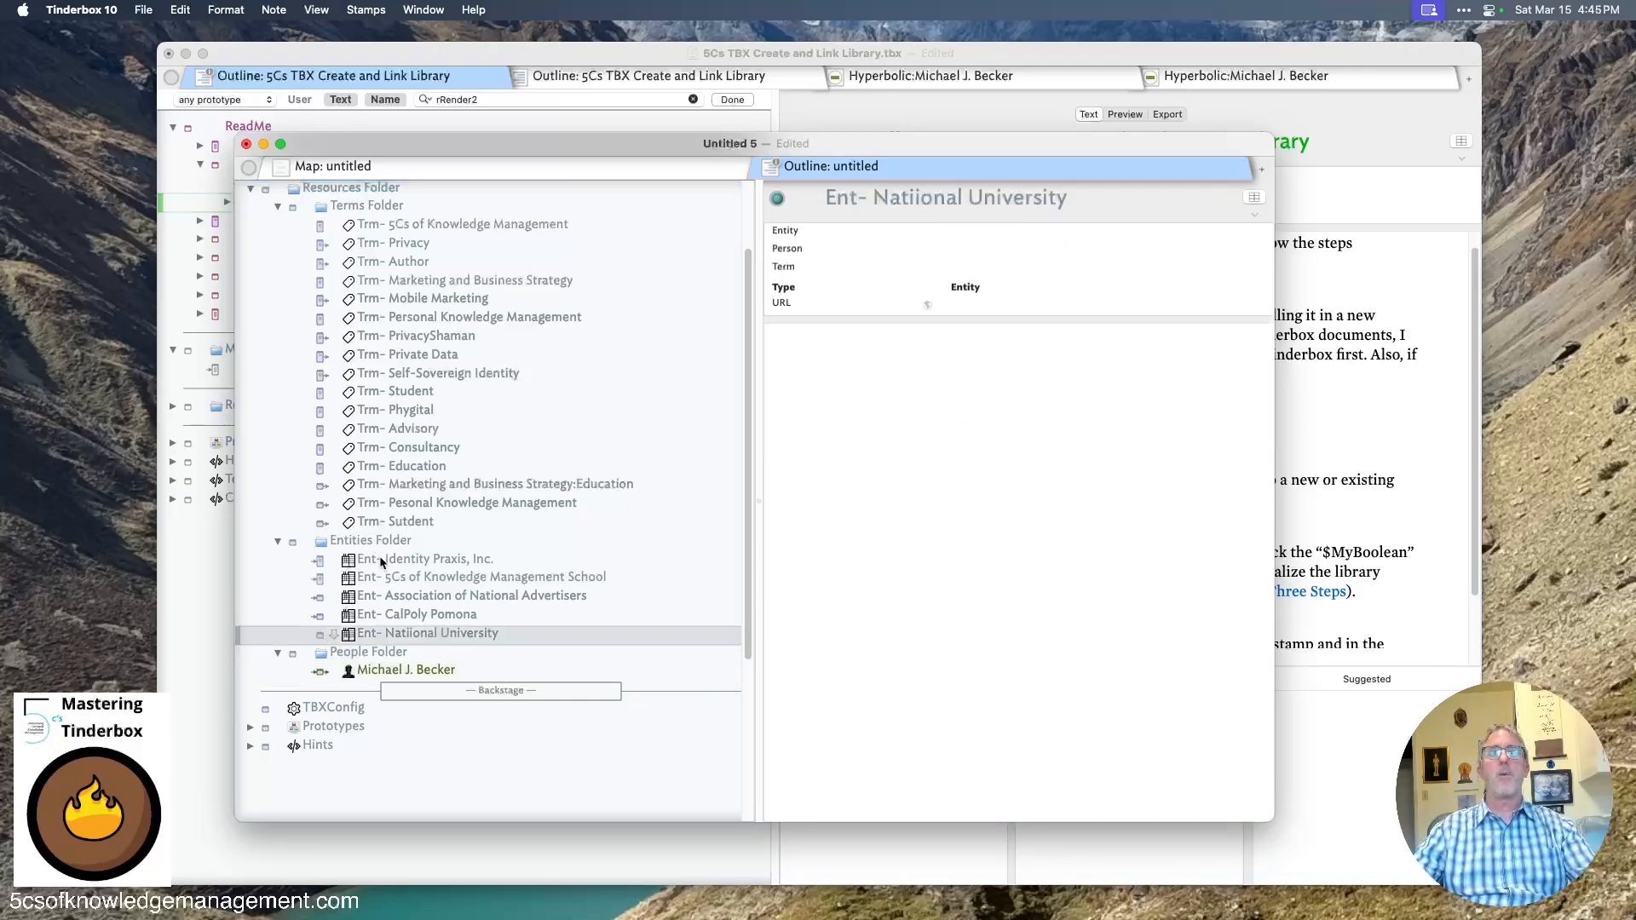
left_click(386, 524)
left_click(387, 504)
left_click(394, 484)
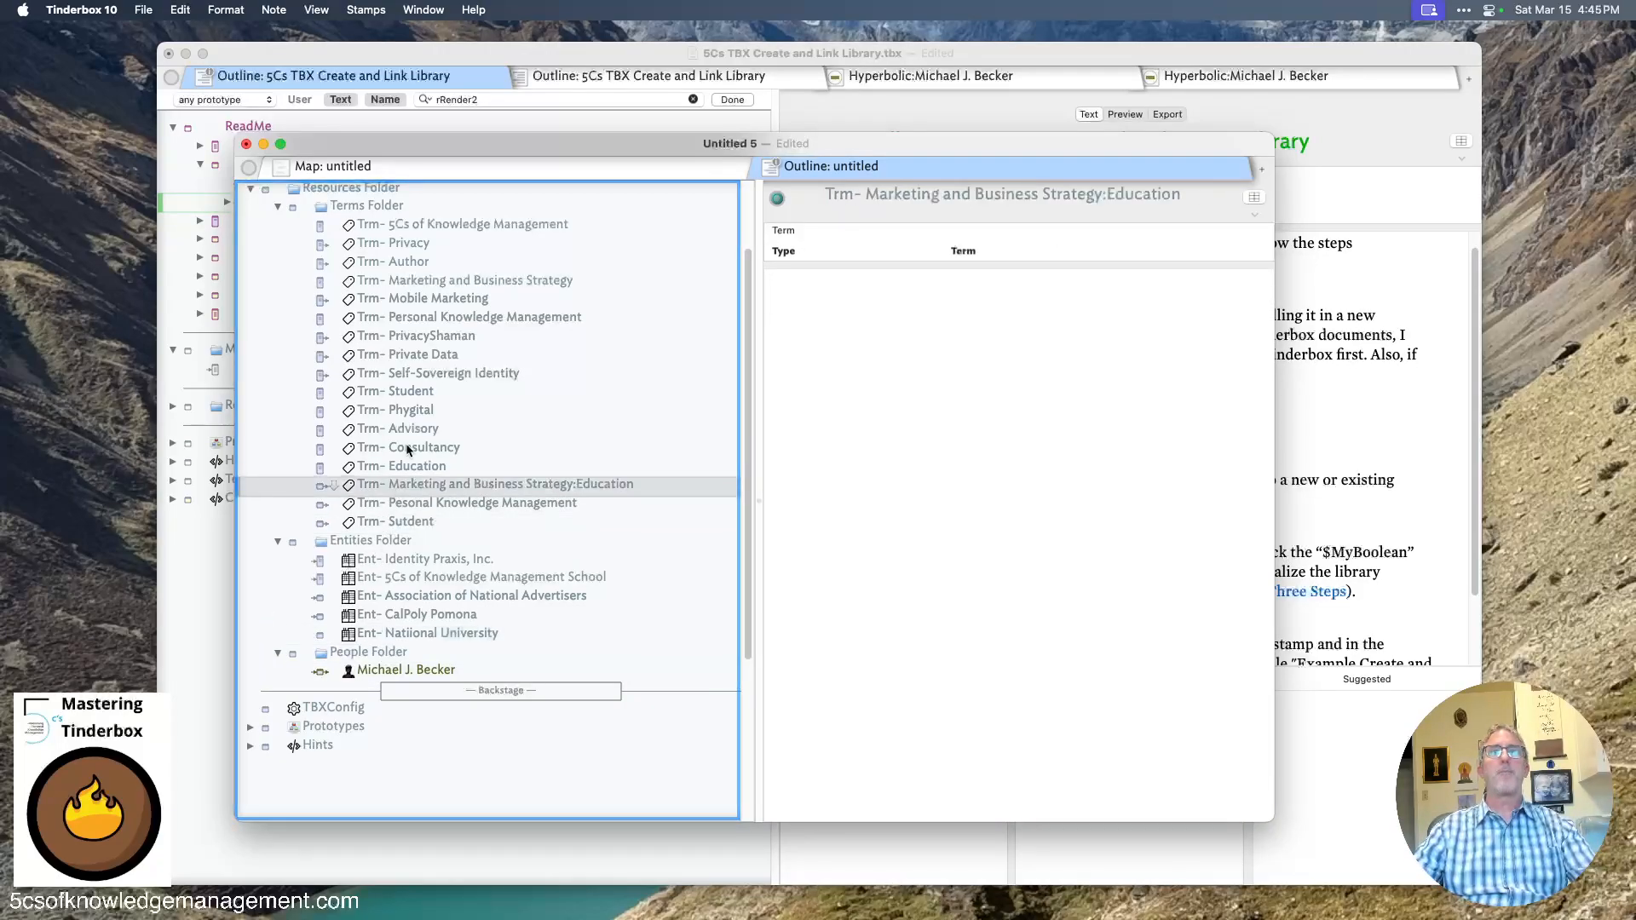
left_click(412, 245)
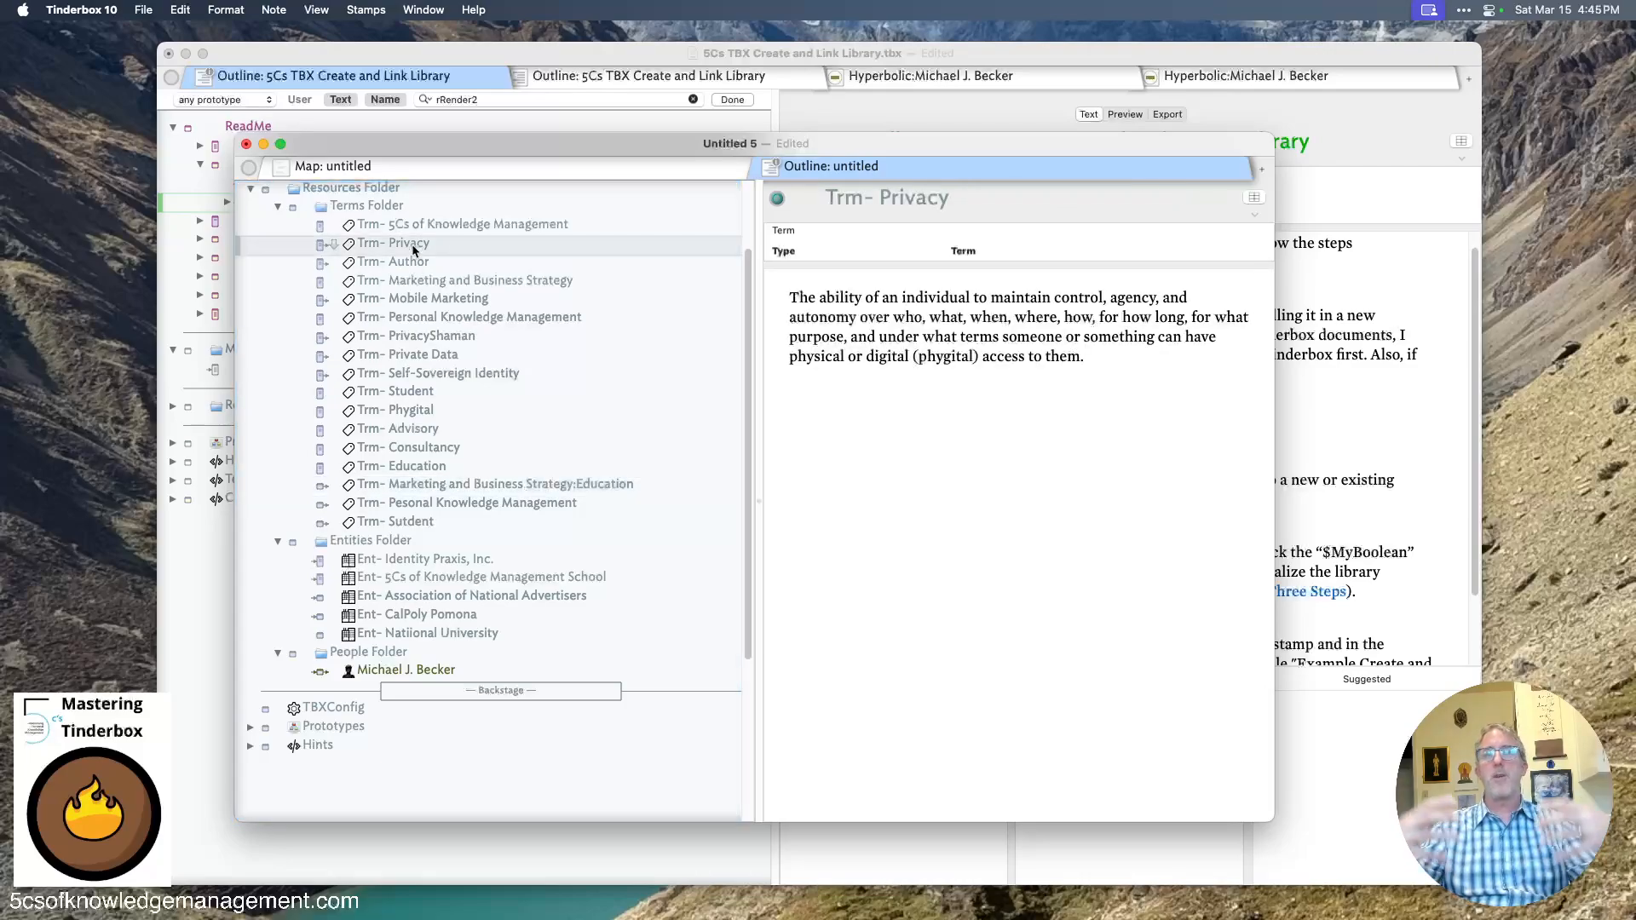
scroll(400, 418, "up", 4)
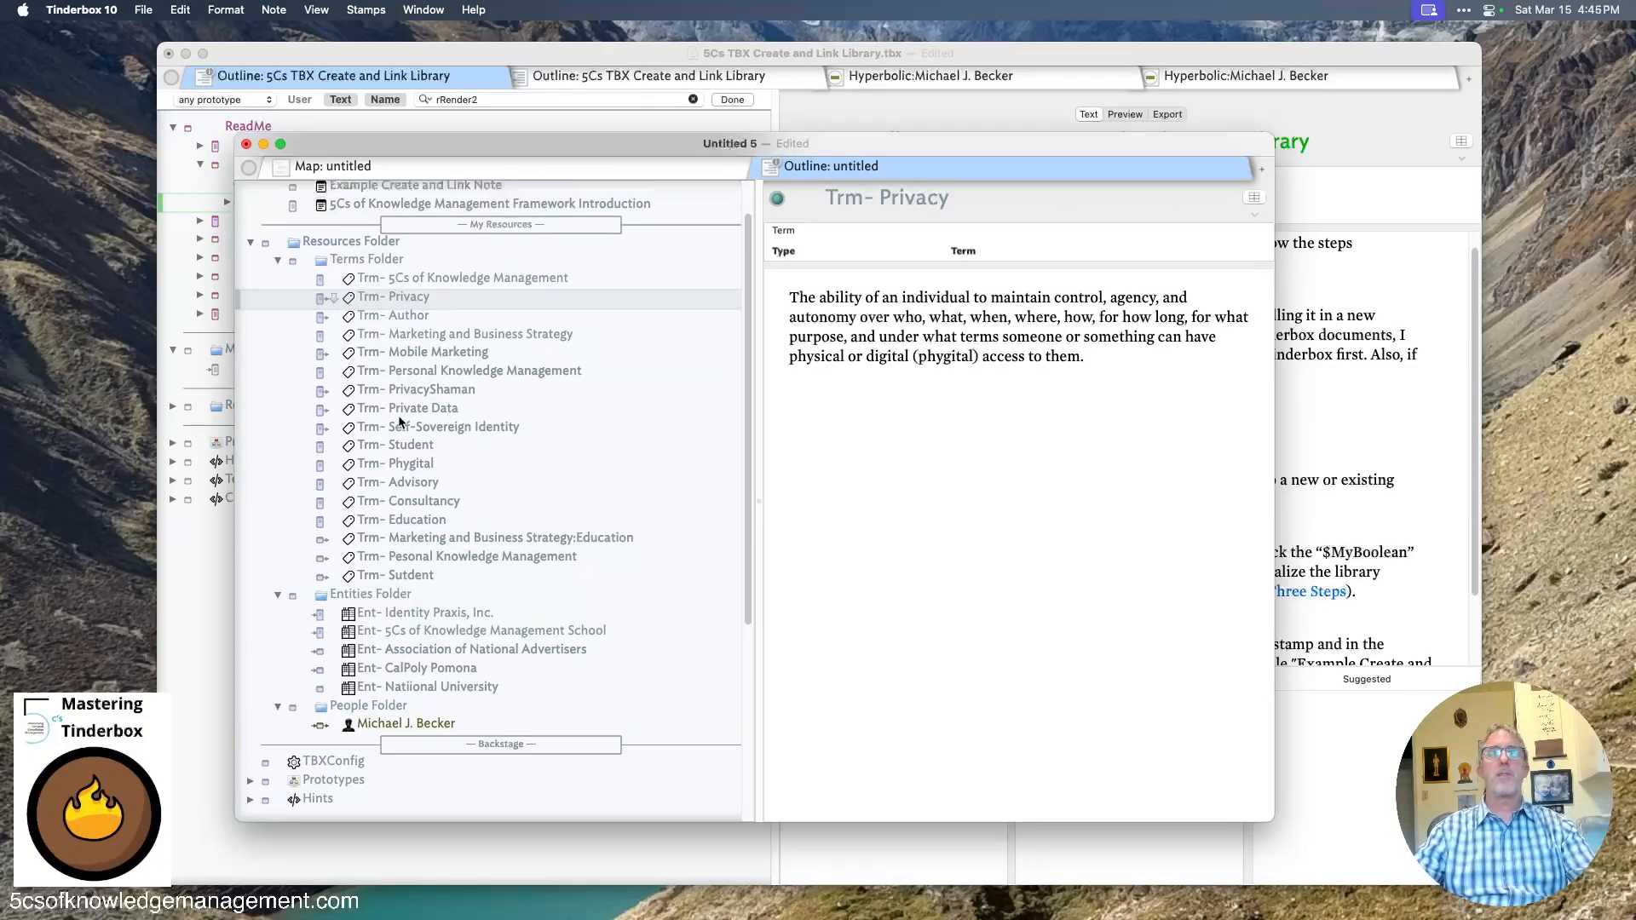
left_click(375, 253)
left_click(796, 494)
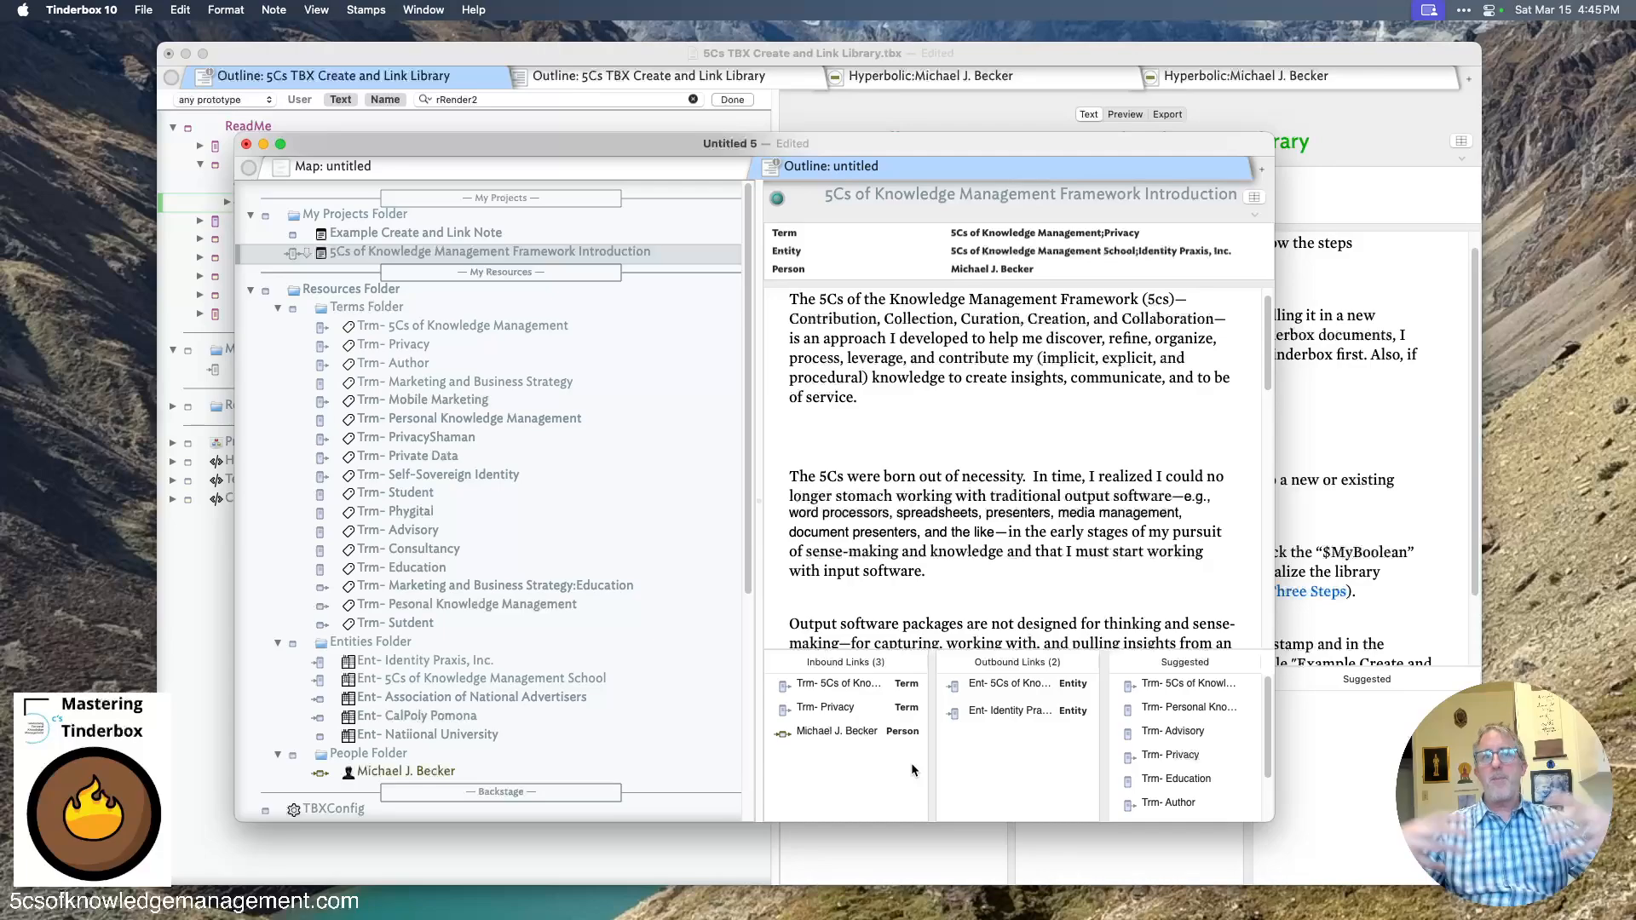
- Select Example Create and Link Note and set its Entity attribute to Signature Valley Consulting
left_click(501, 232)
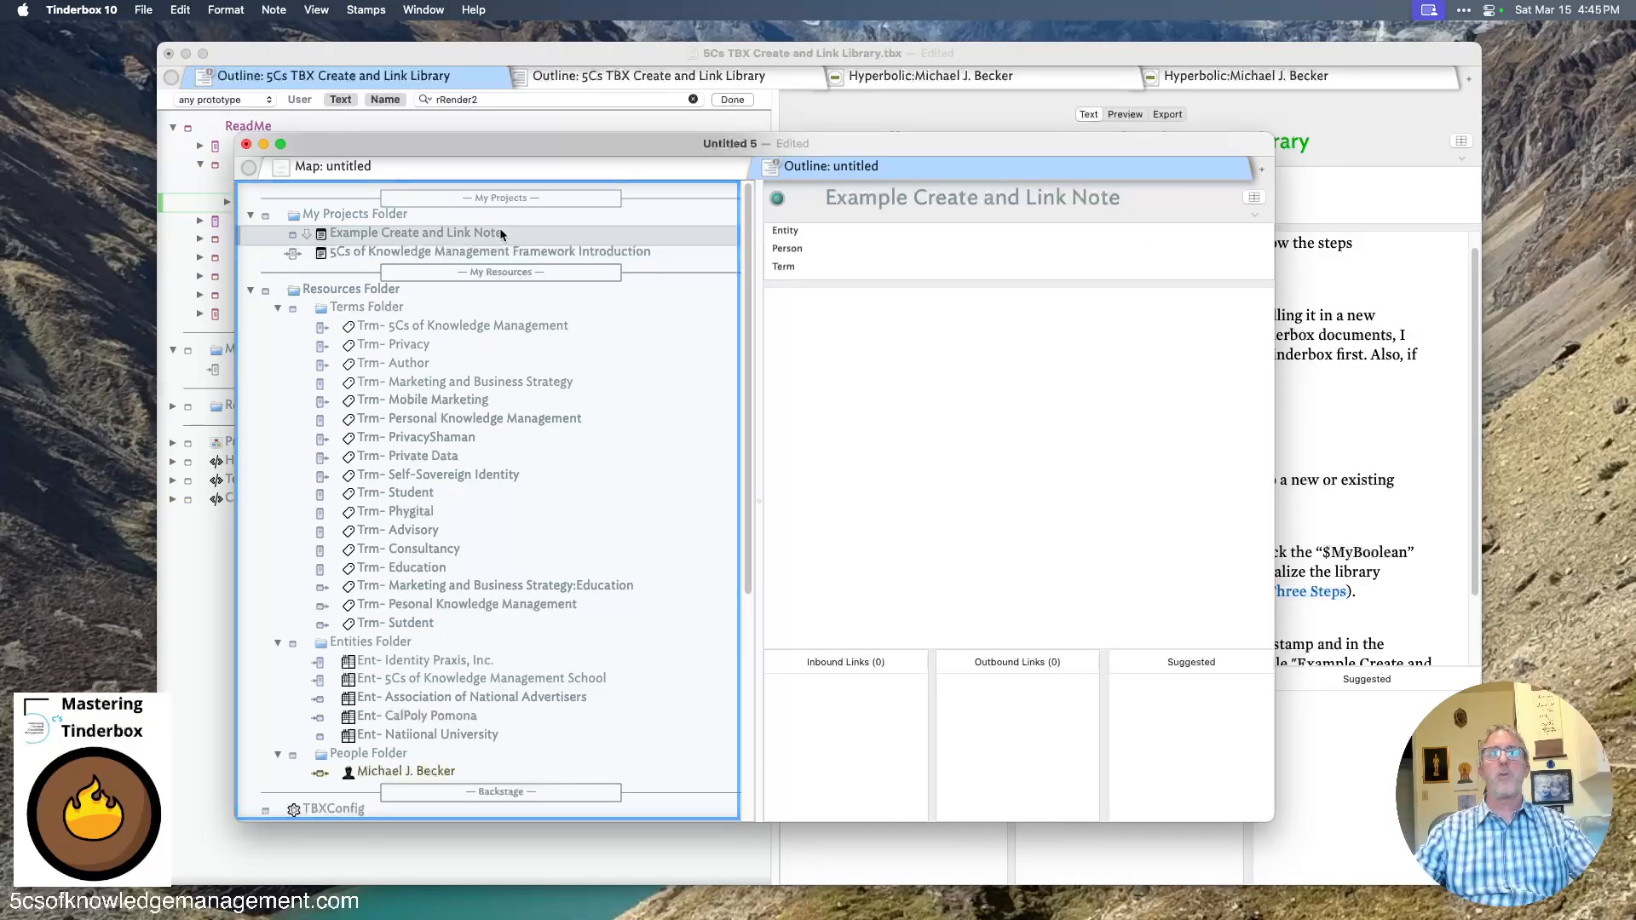
left_click(982, 252)
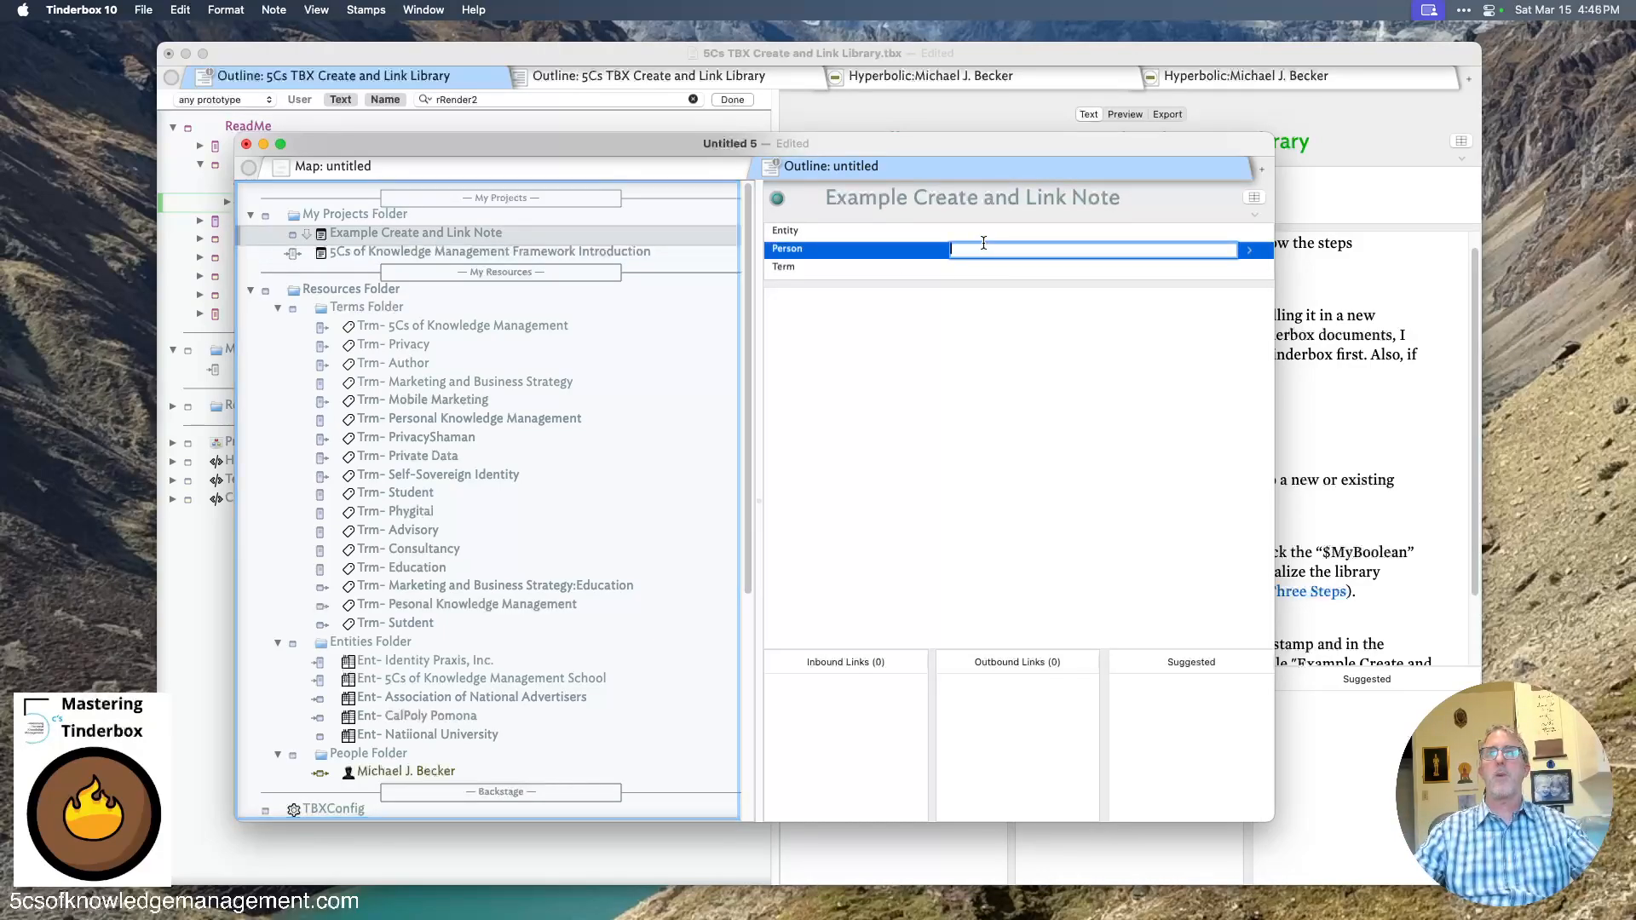
left_click(986, 238)
type("Signature")
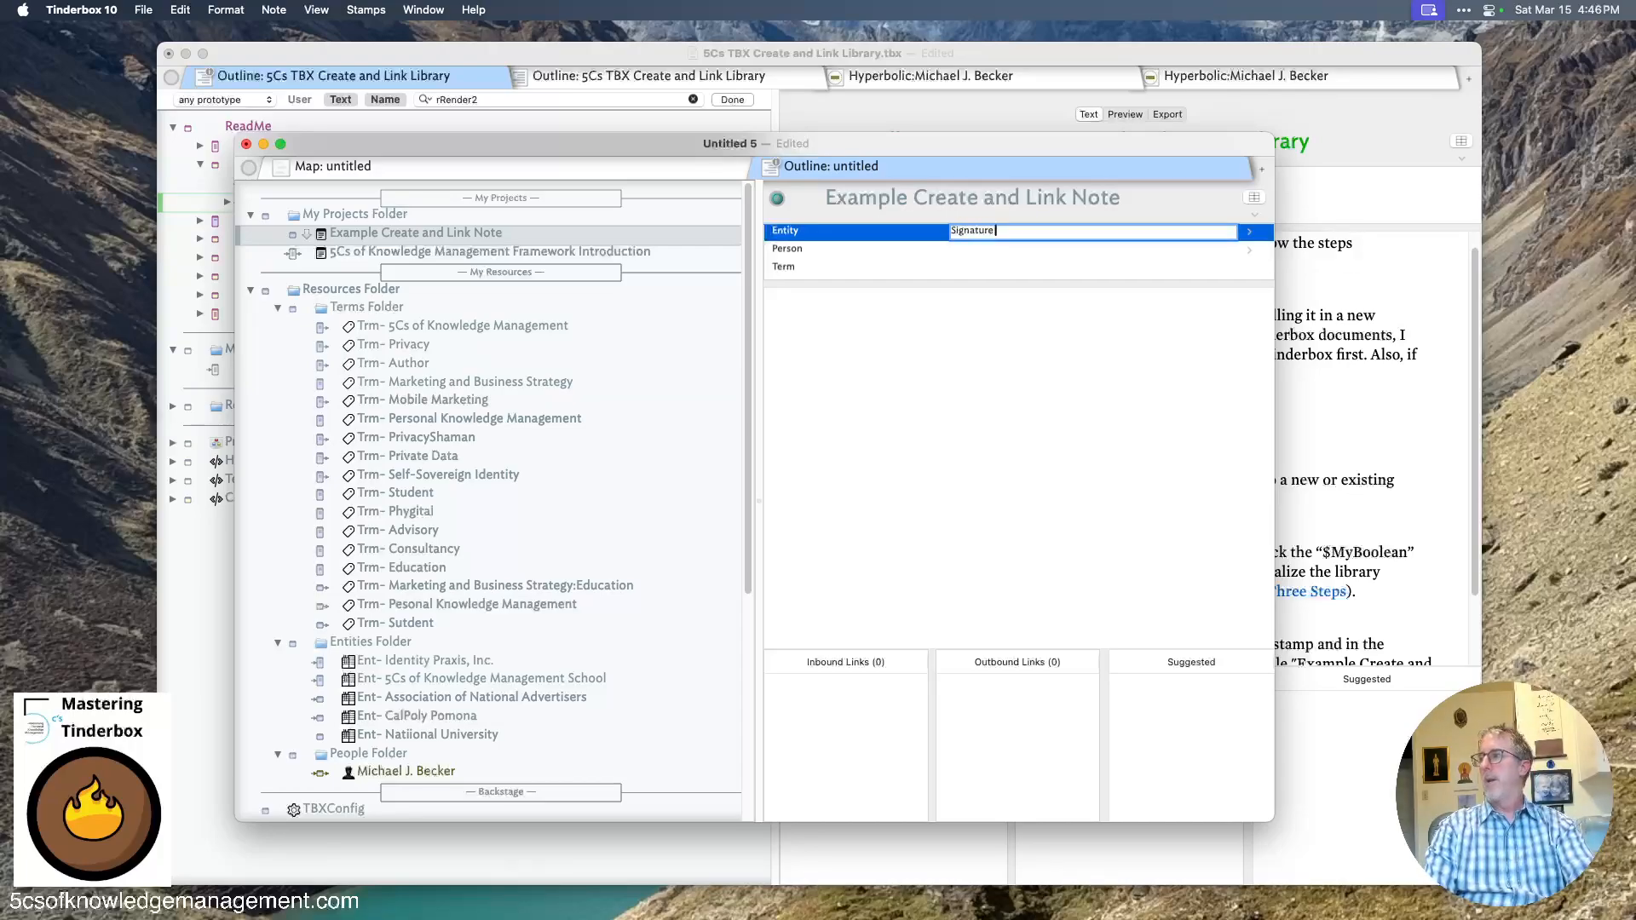
type(" V")
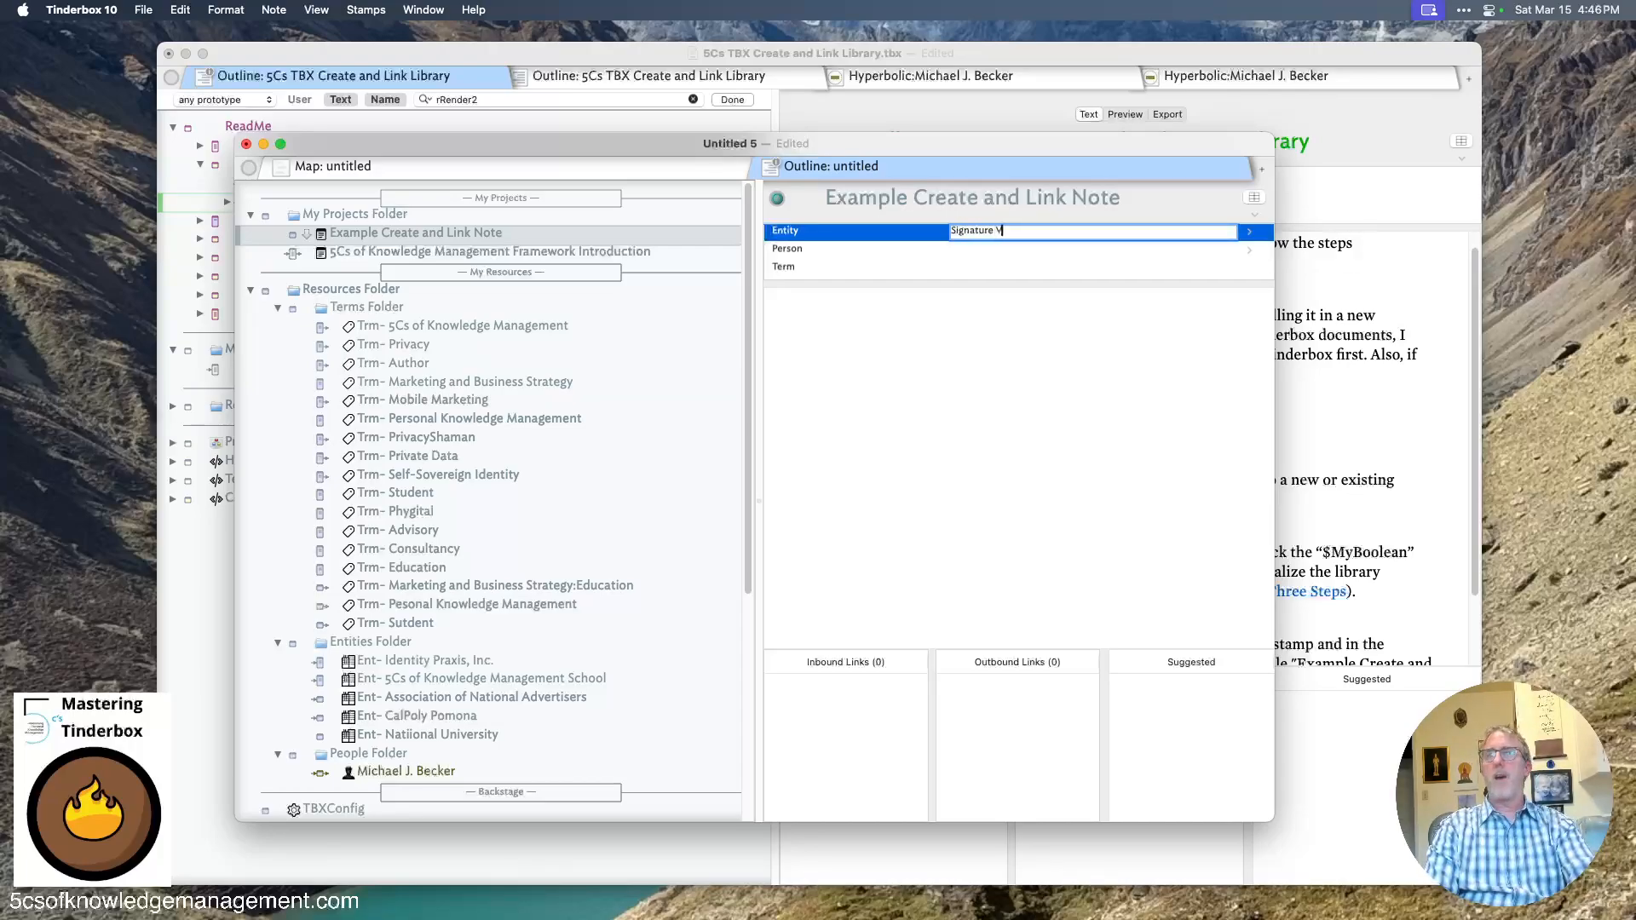
type("alley Consul")
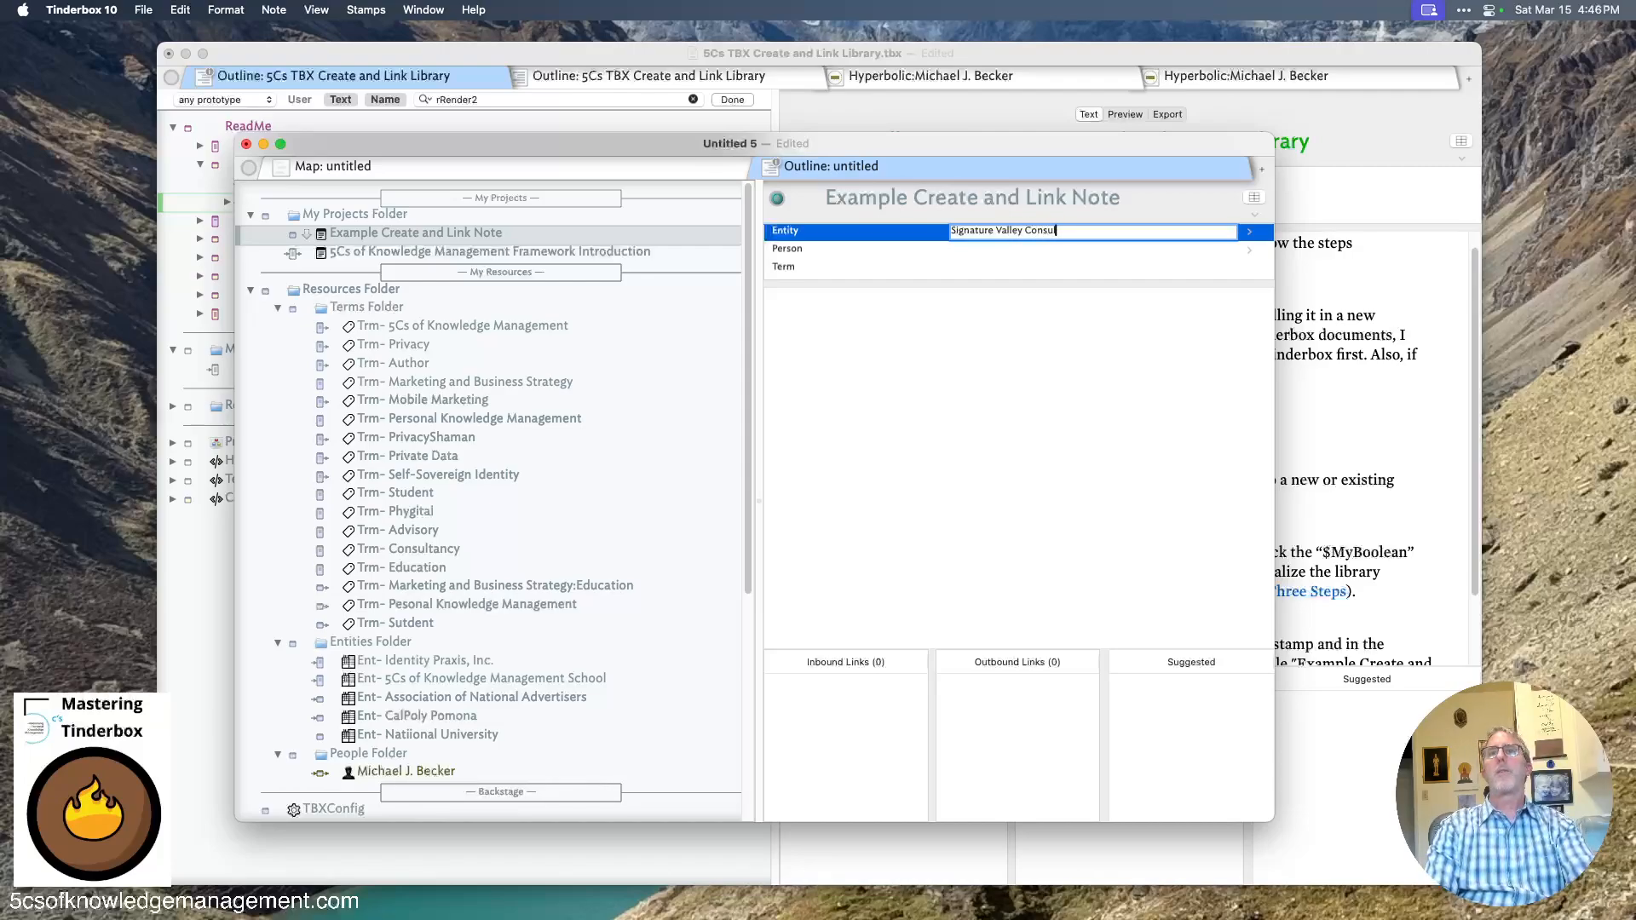
type("ty")
key("Tab")
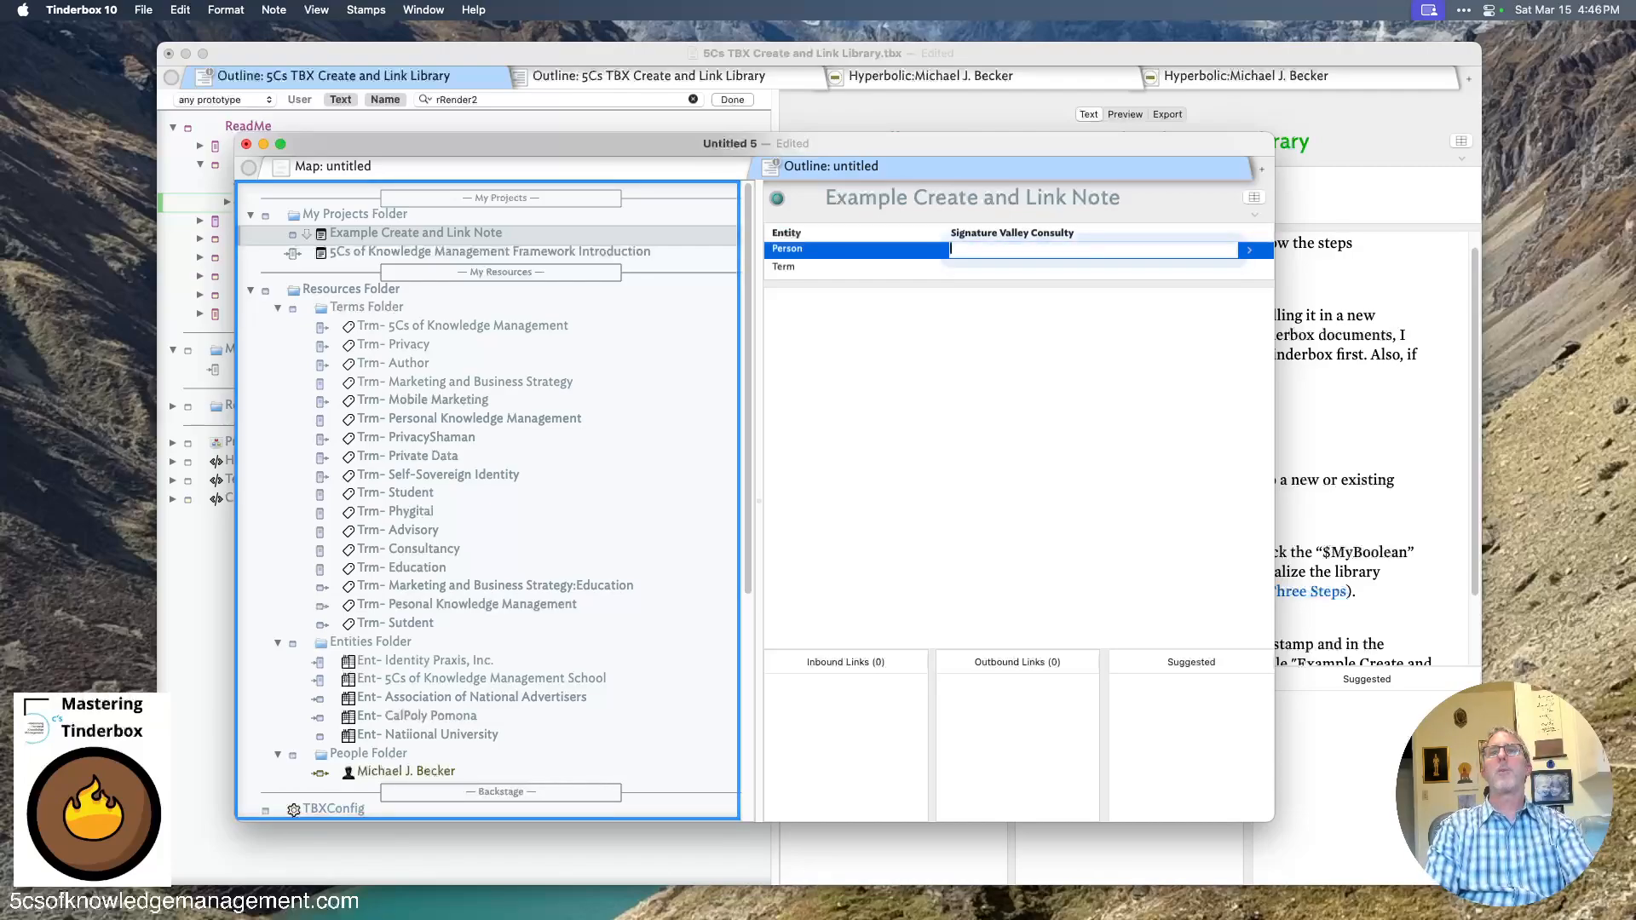
left_click(1063, 233)
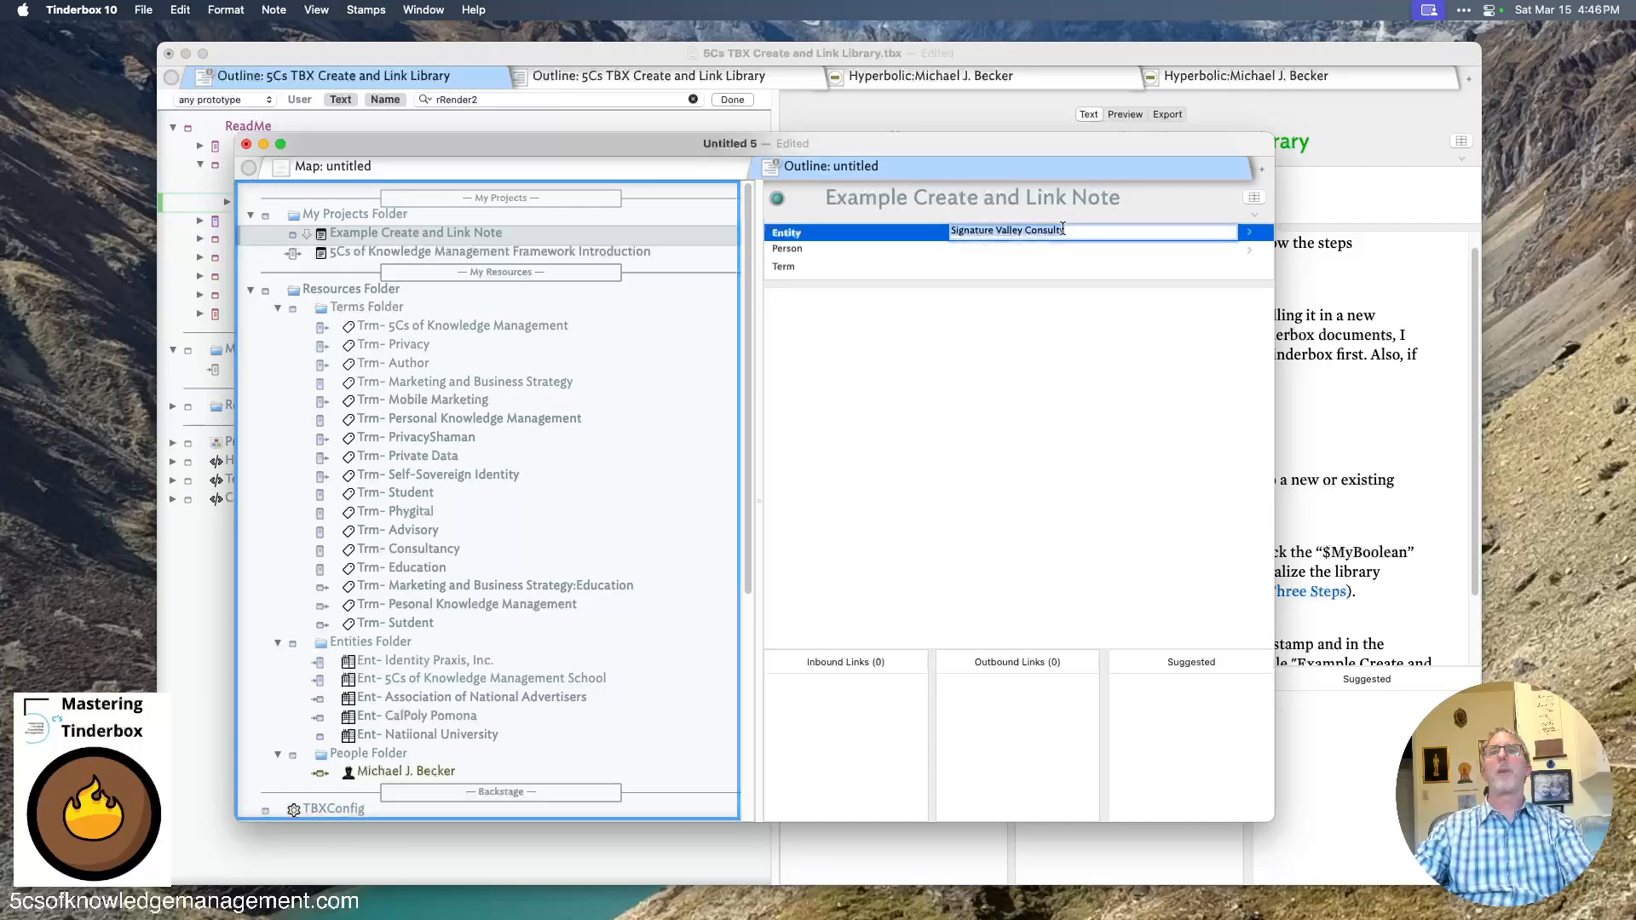
double_click(1057, 231)
type("Consulting")
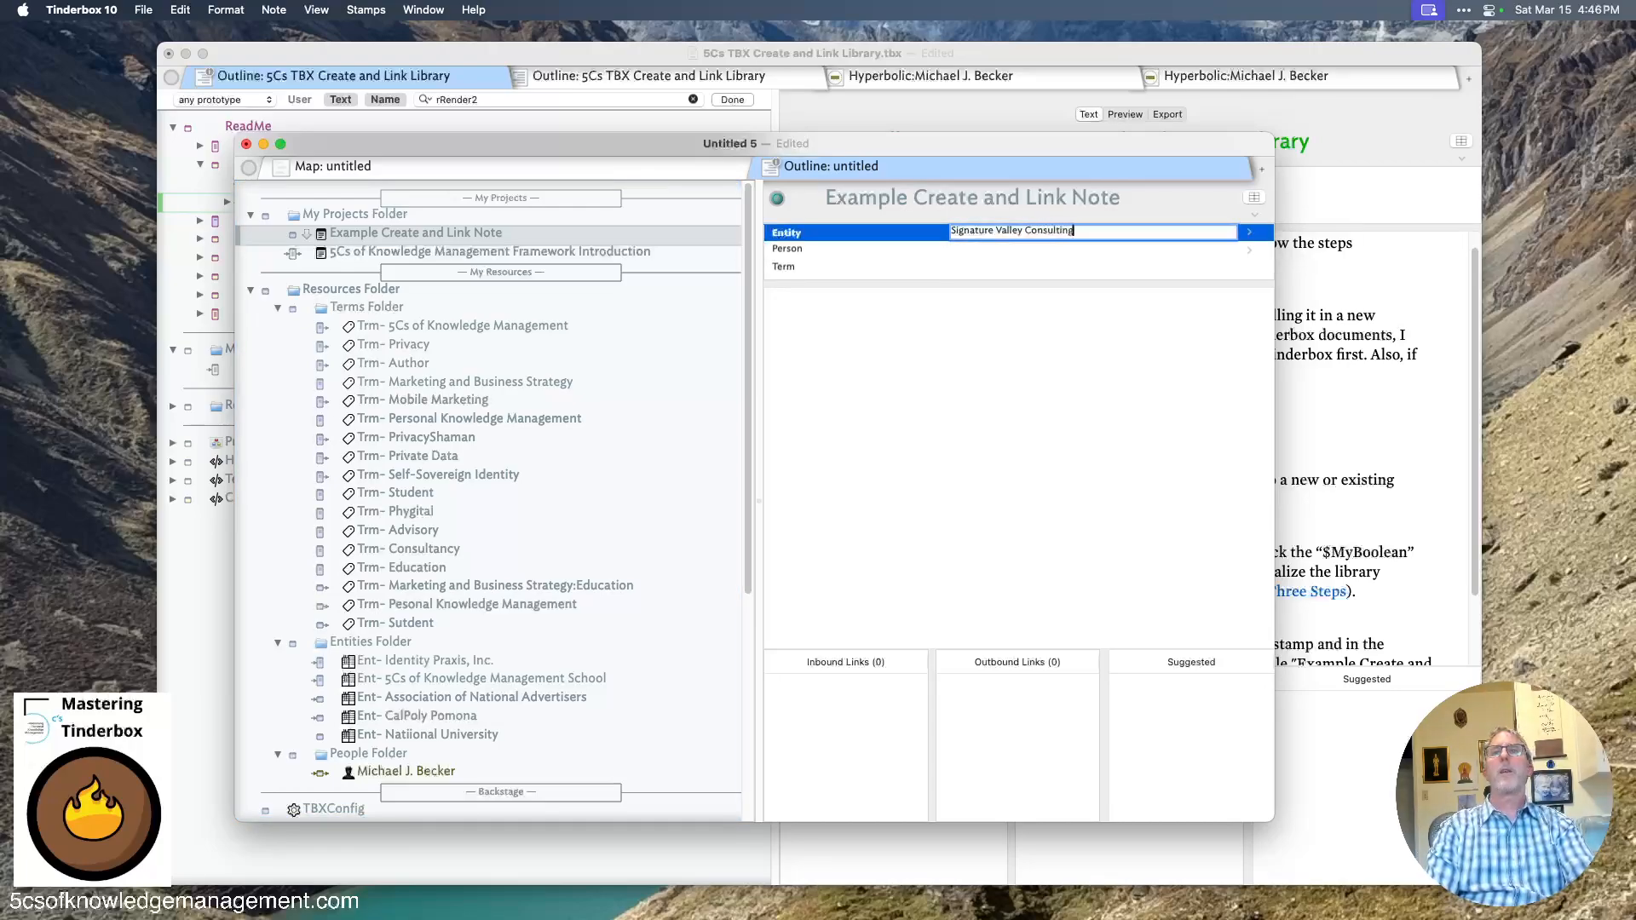
- Enter a person's full name in the note's Person attribute
key("Tab")
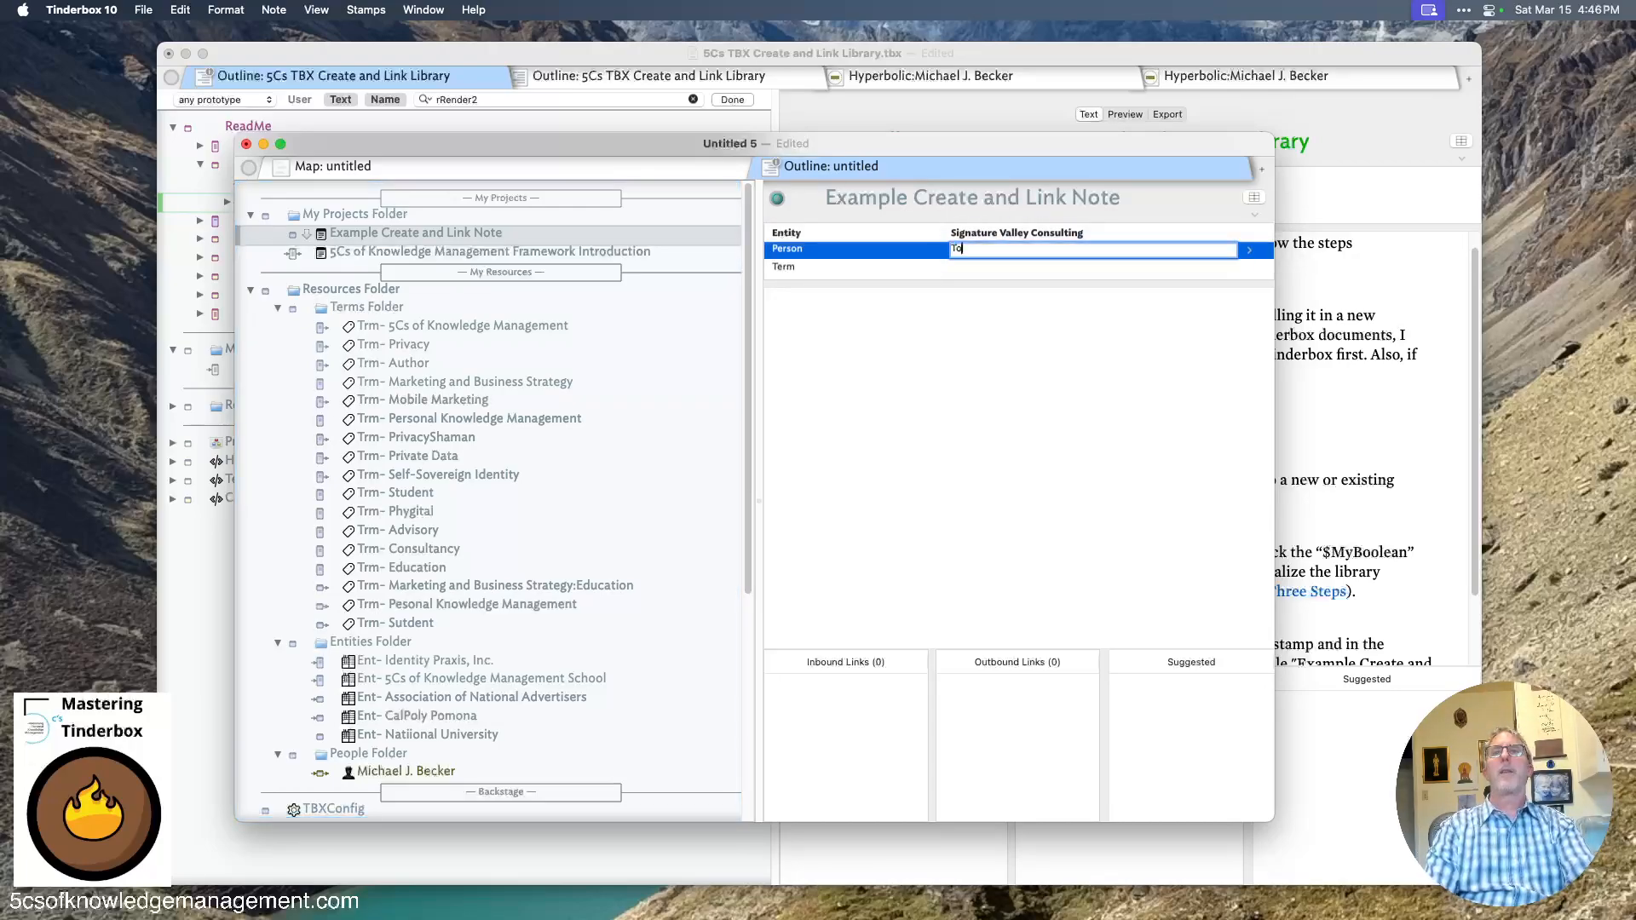
key("Tab")
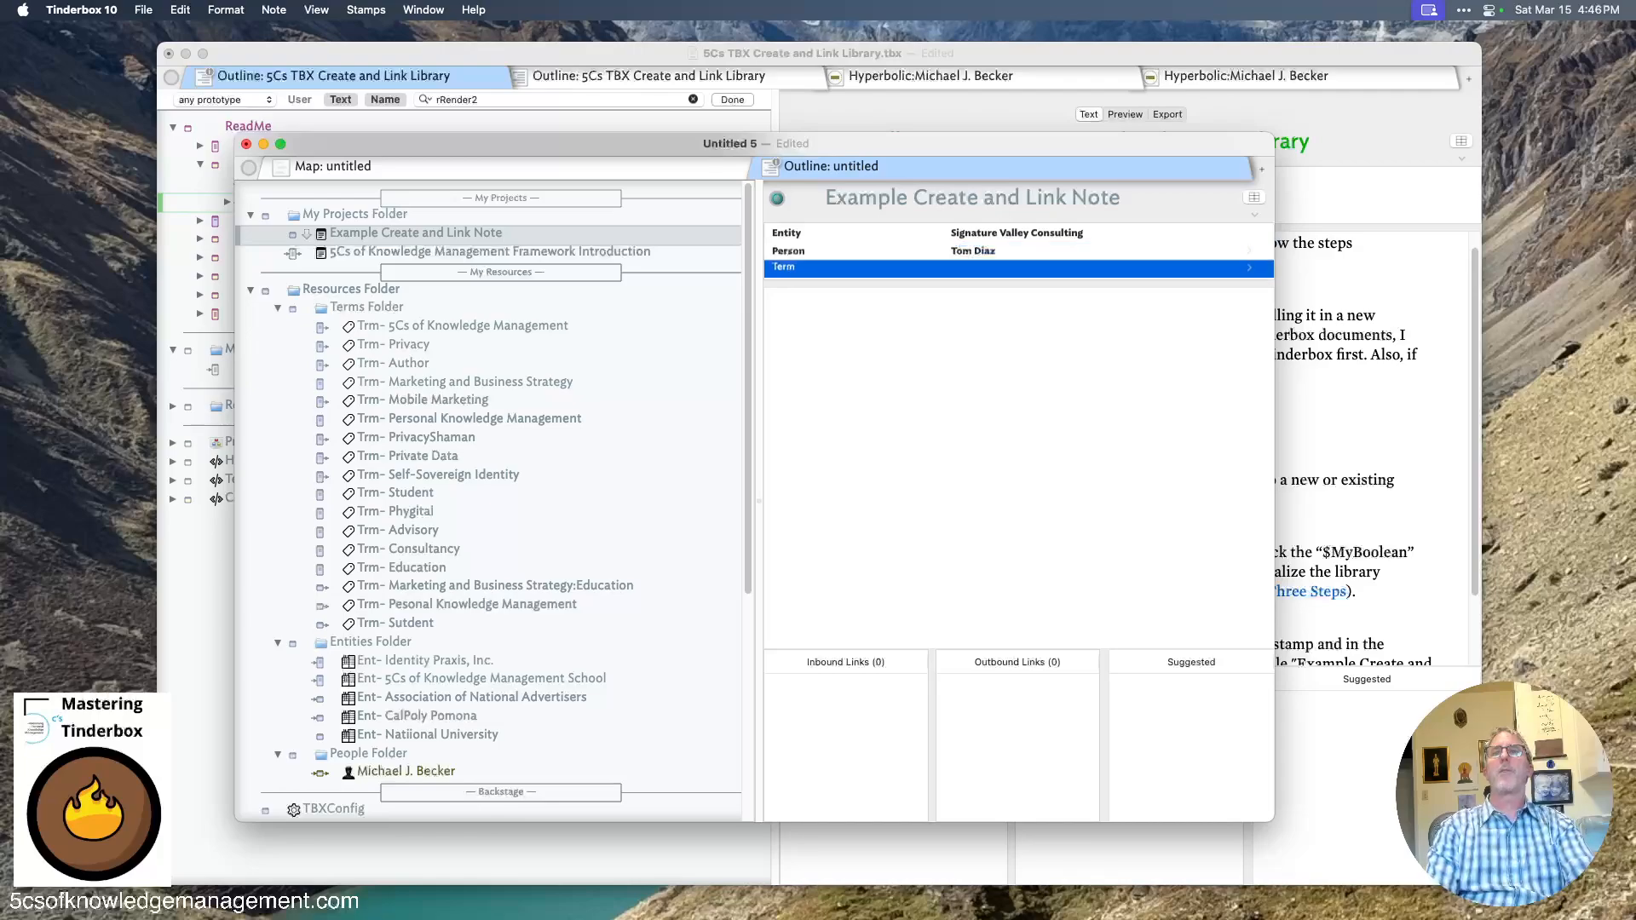
- Set the note's Term attribute to Medical AI;Advisory
type("media")
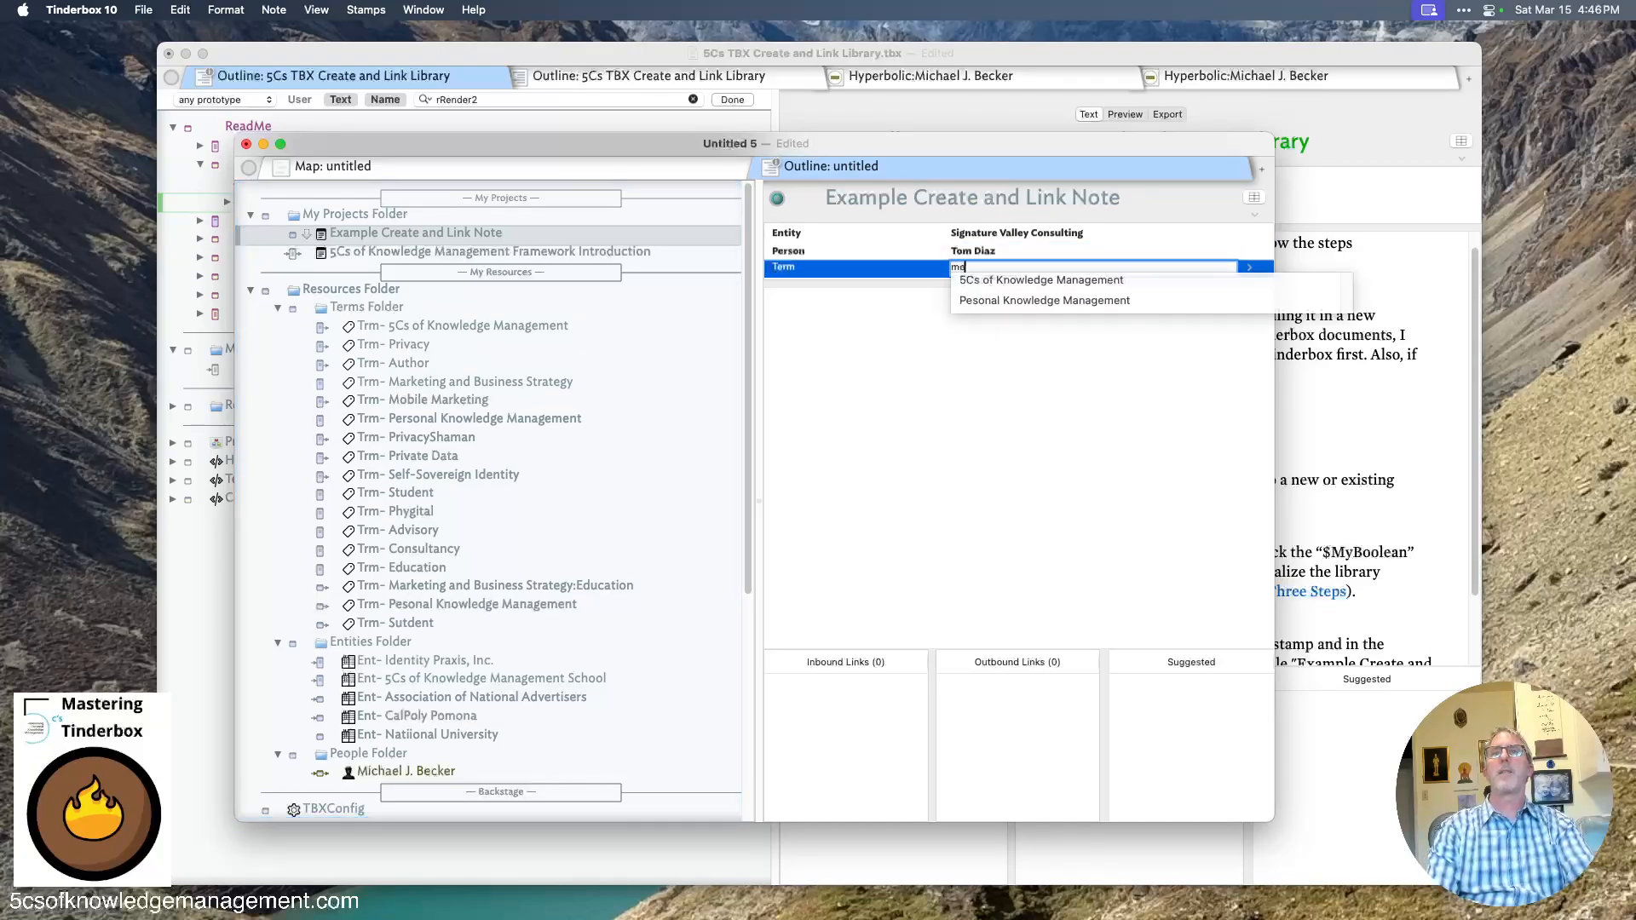
key("BackSpace")
key("BackSpace")
key("BackSpace")
key("BackSpace")
key("BackSpace")
type("Me")
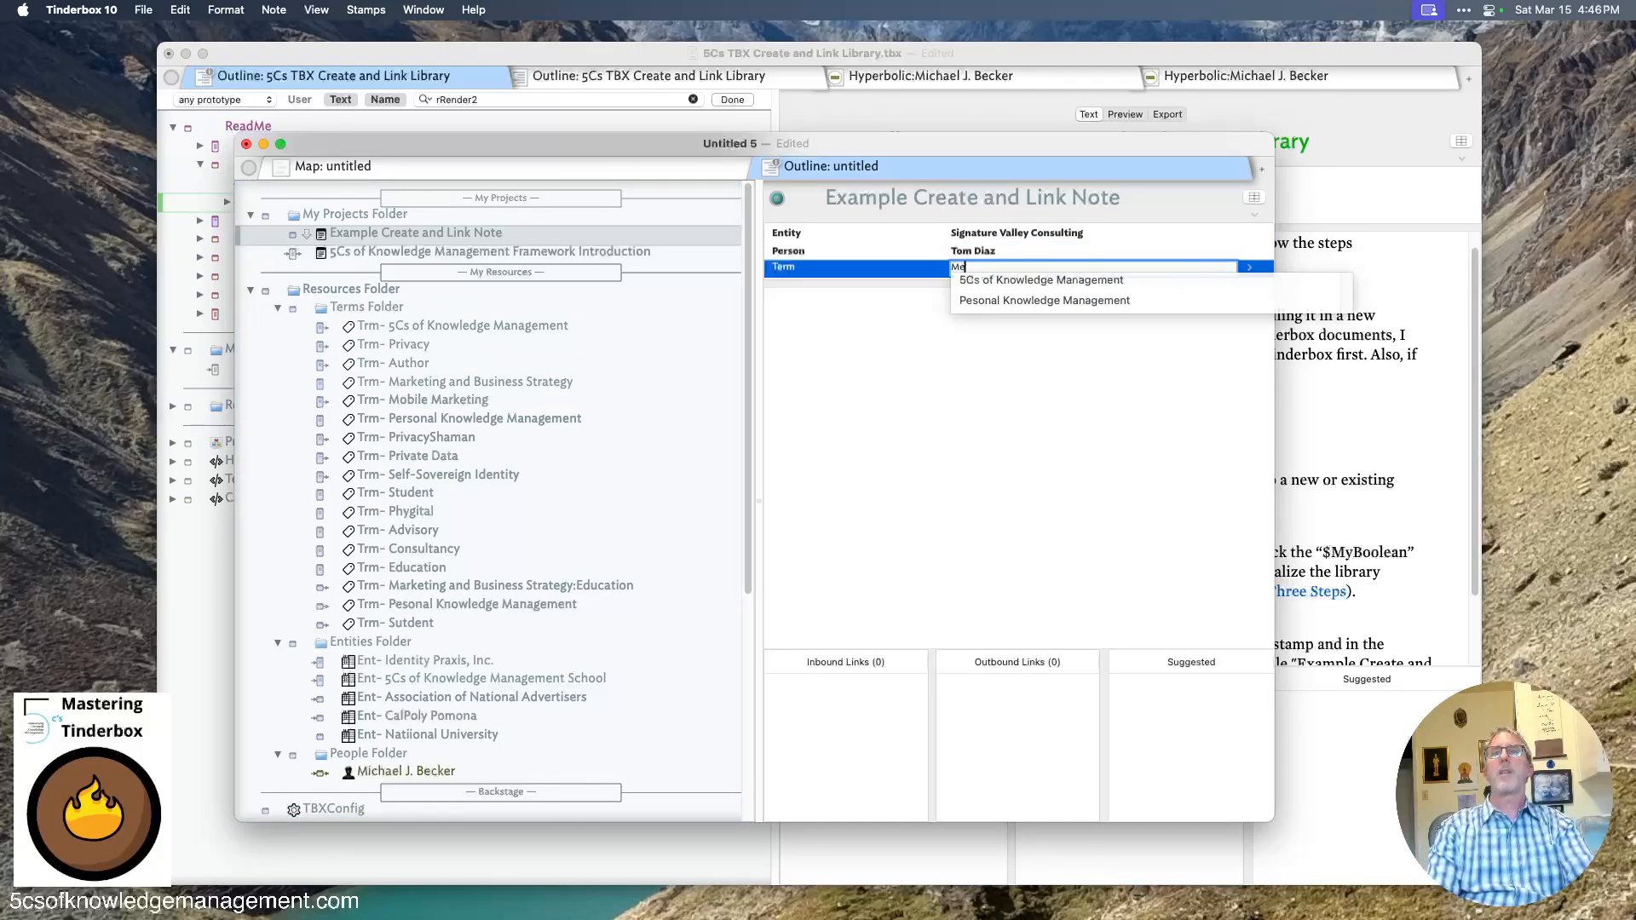
type("dical A")
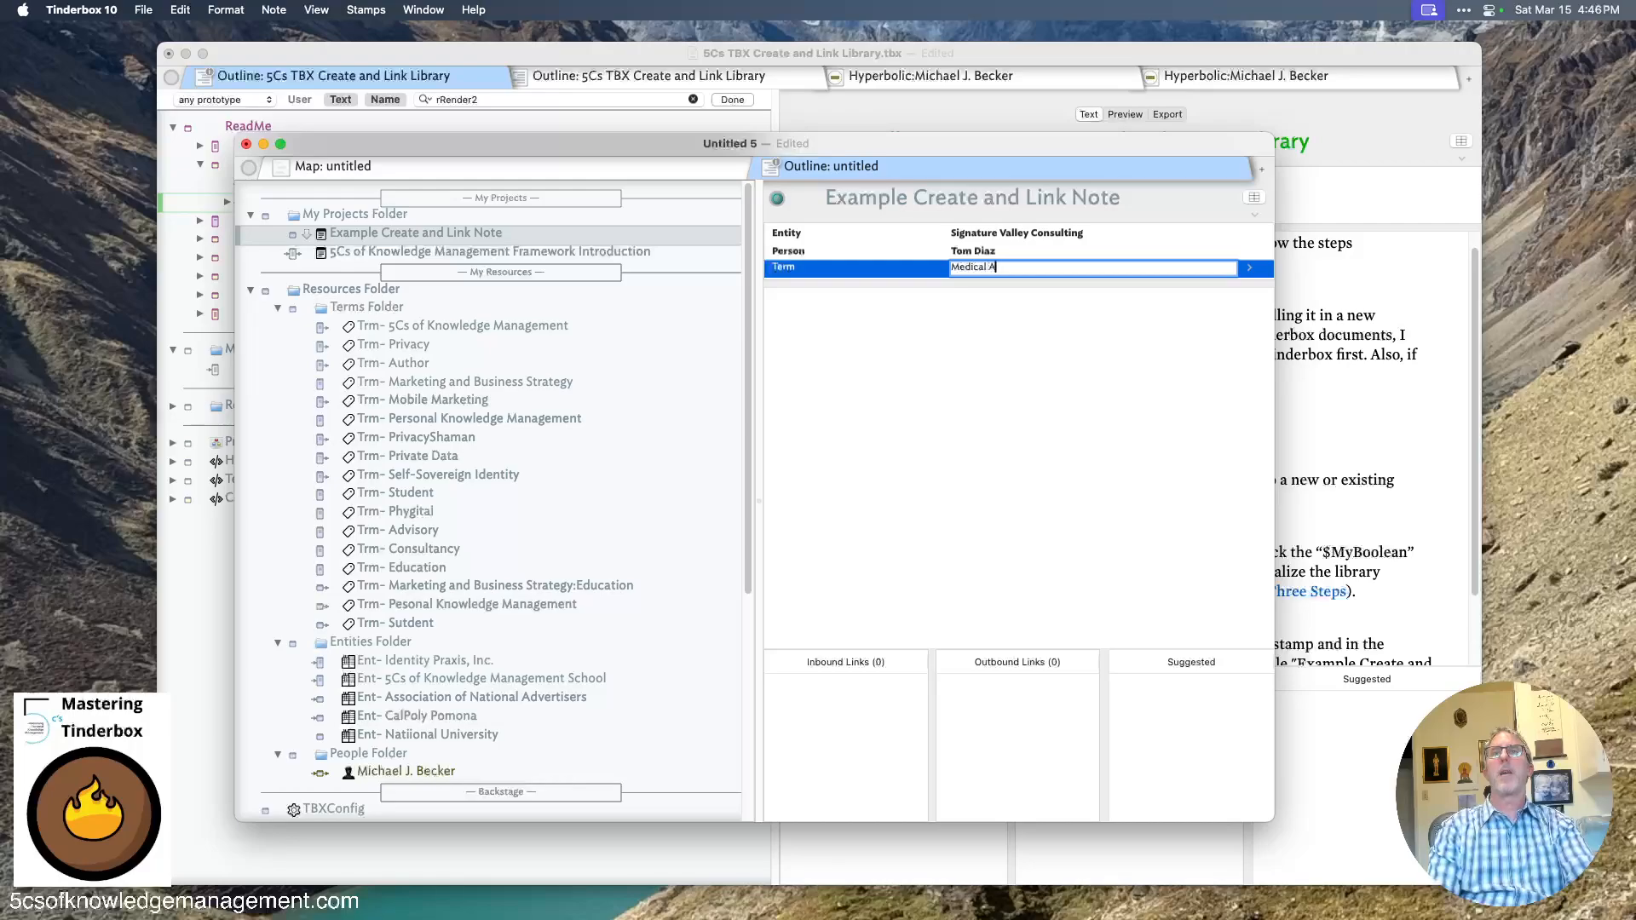
type("I;")
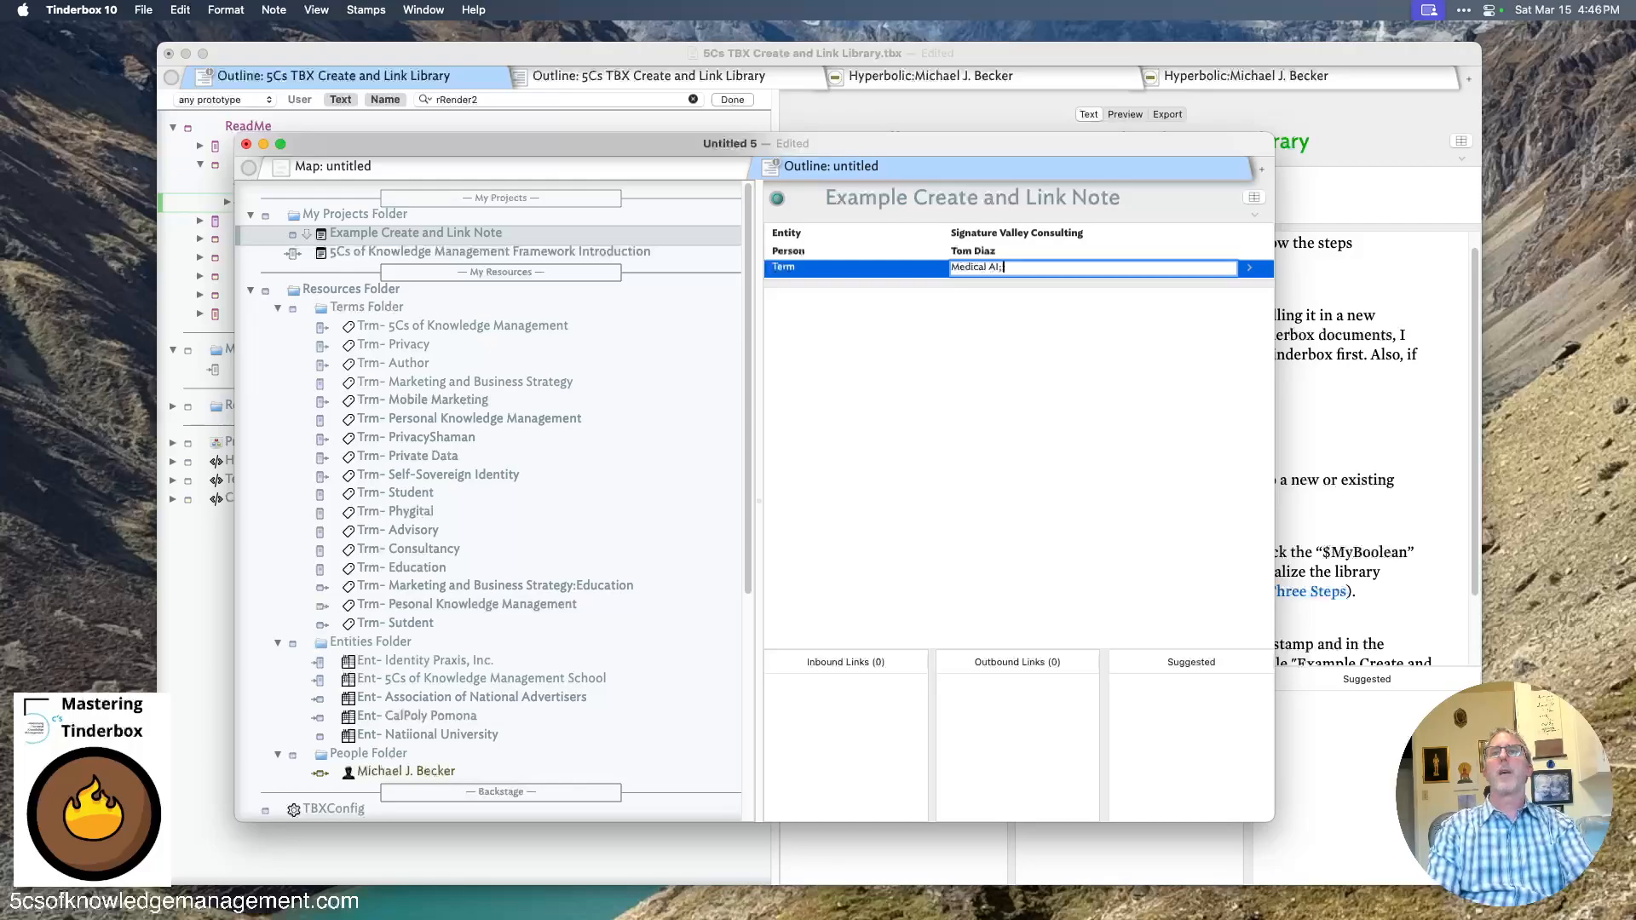
type("Advisory")
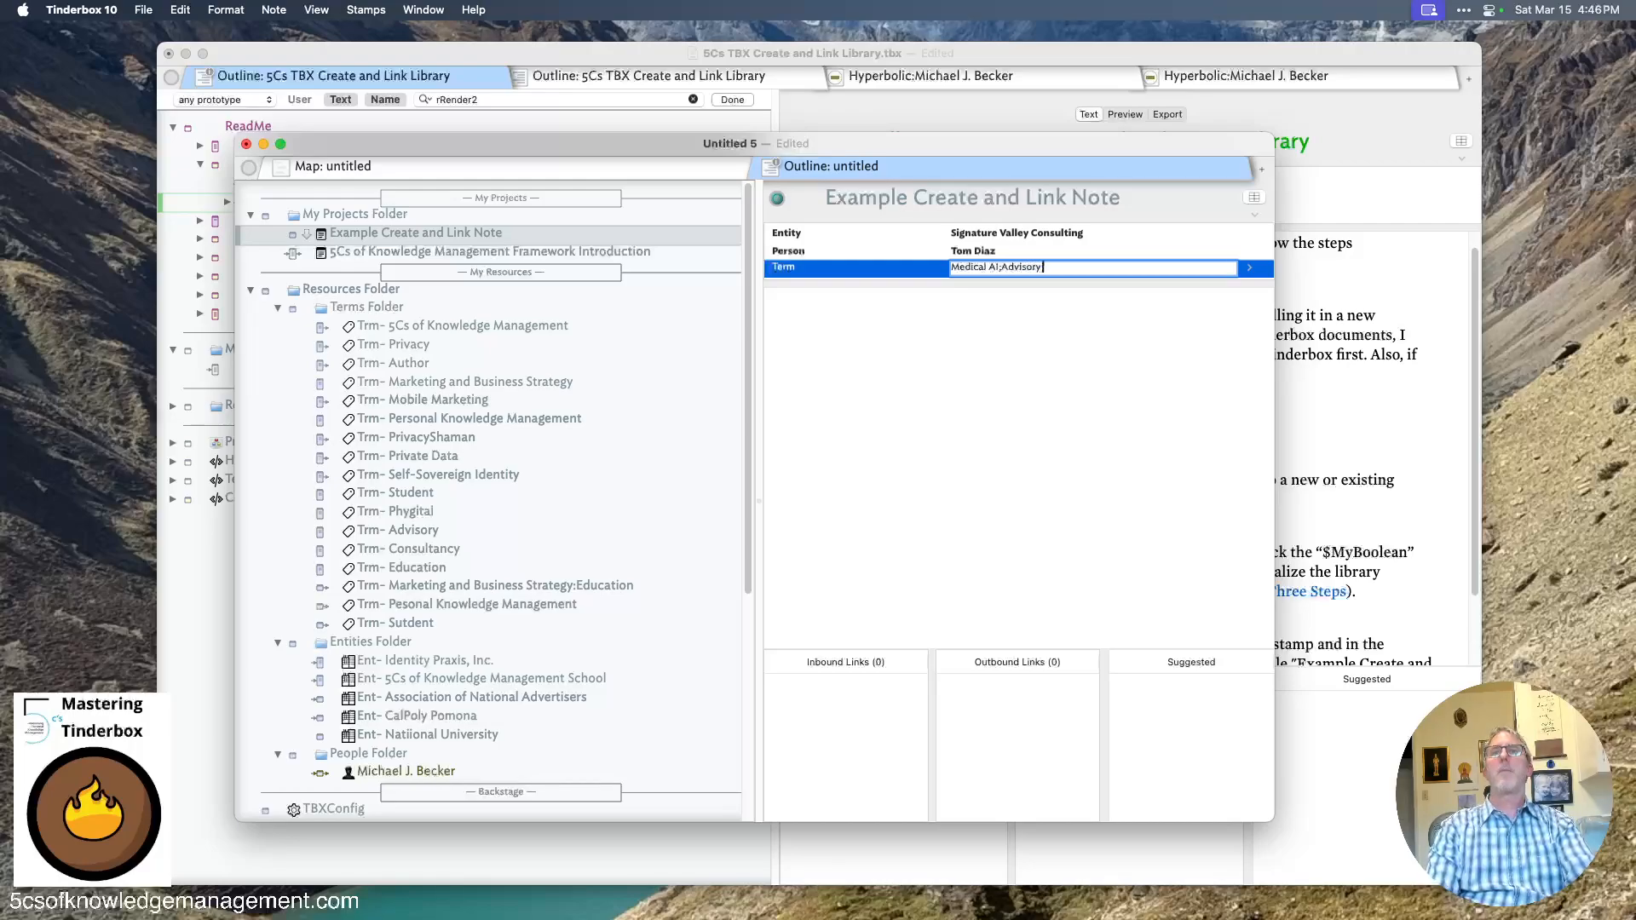
key("Return")
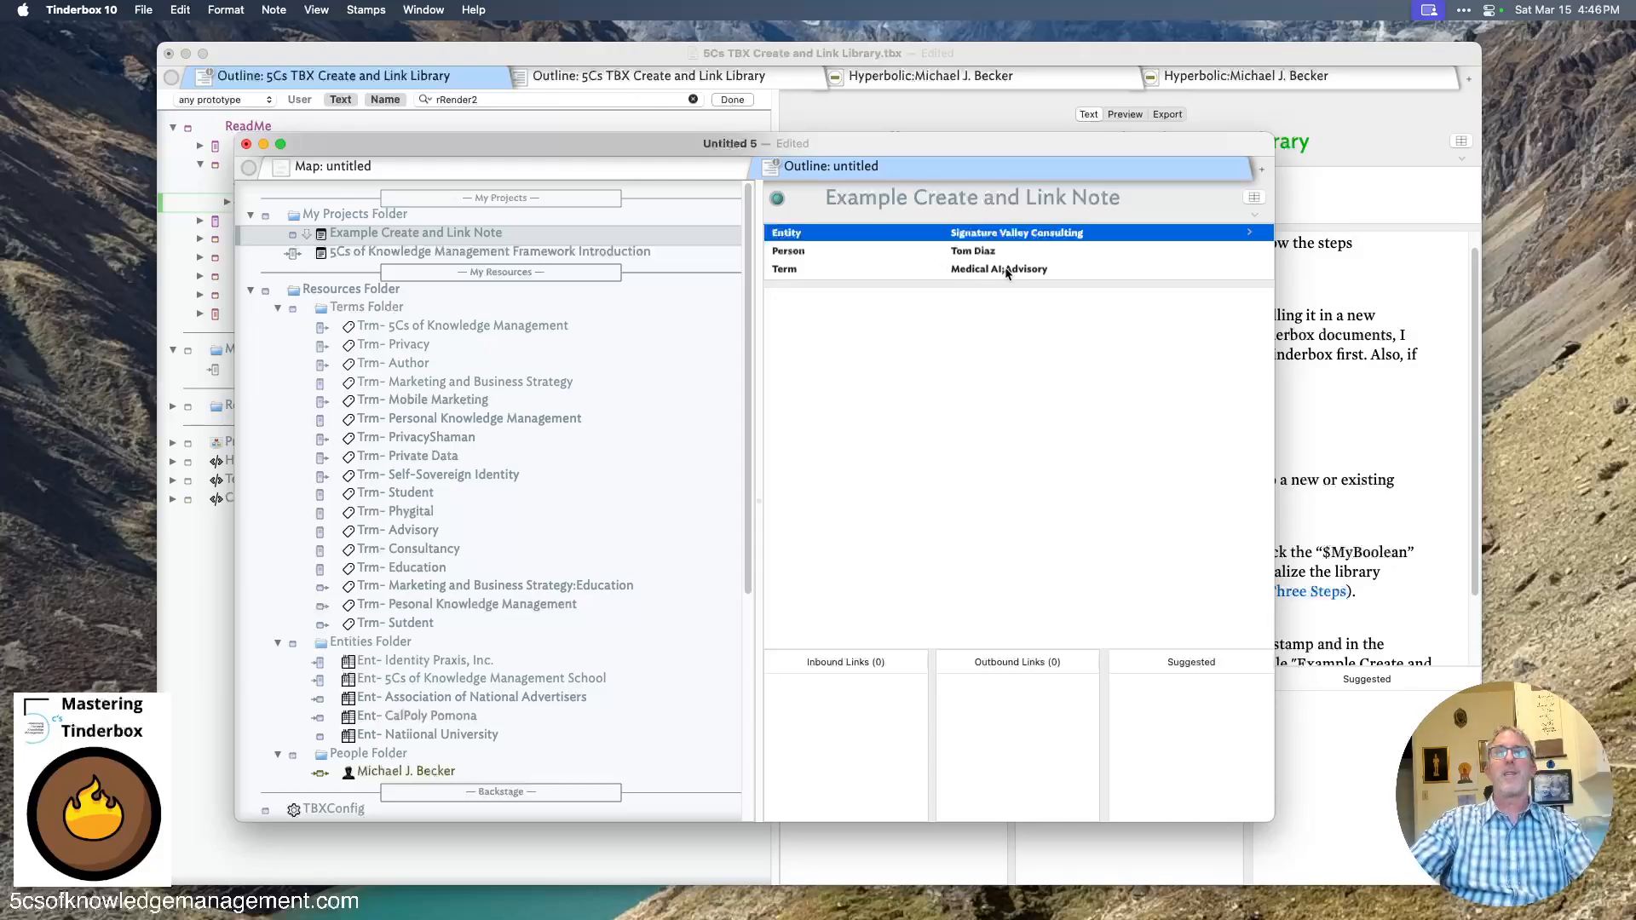
- Insert lorem ipsum placeholder text into the note's body and add a line reading Tsk- kjasdf;l
left_click(914, 358)
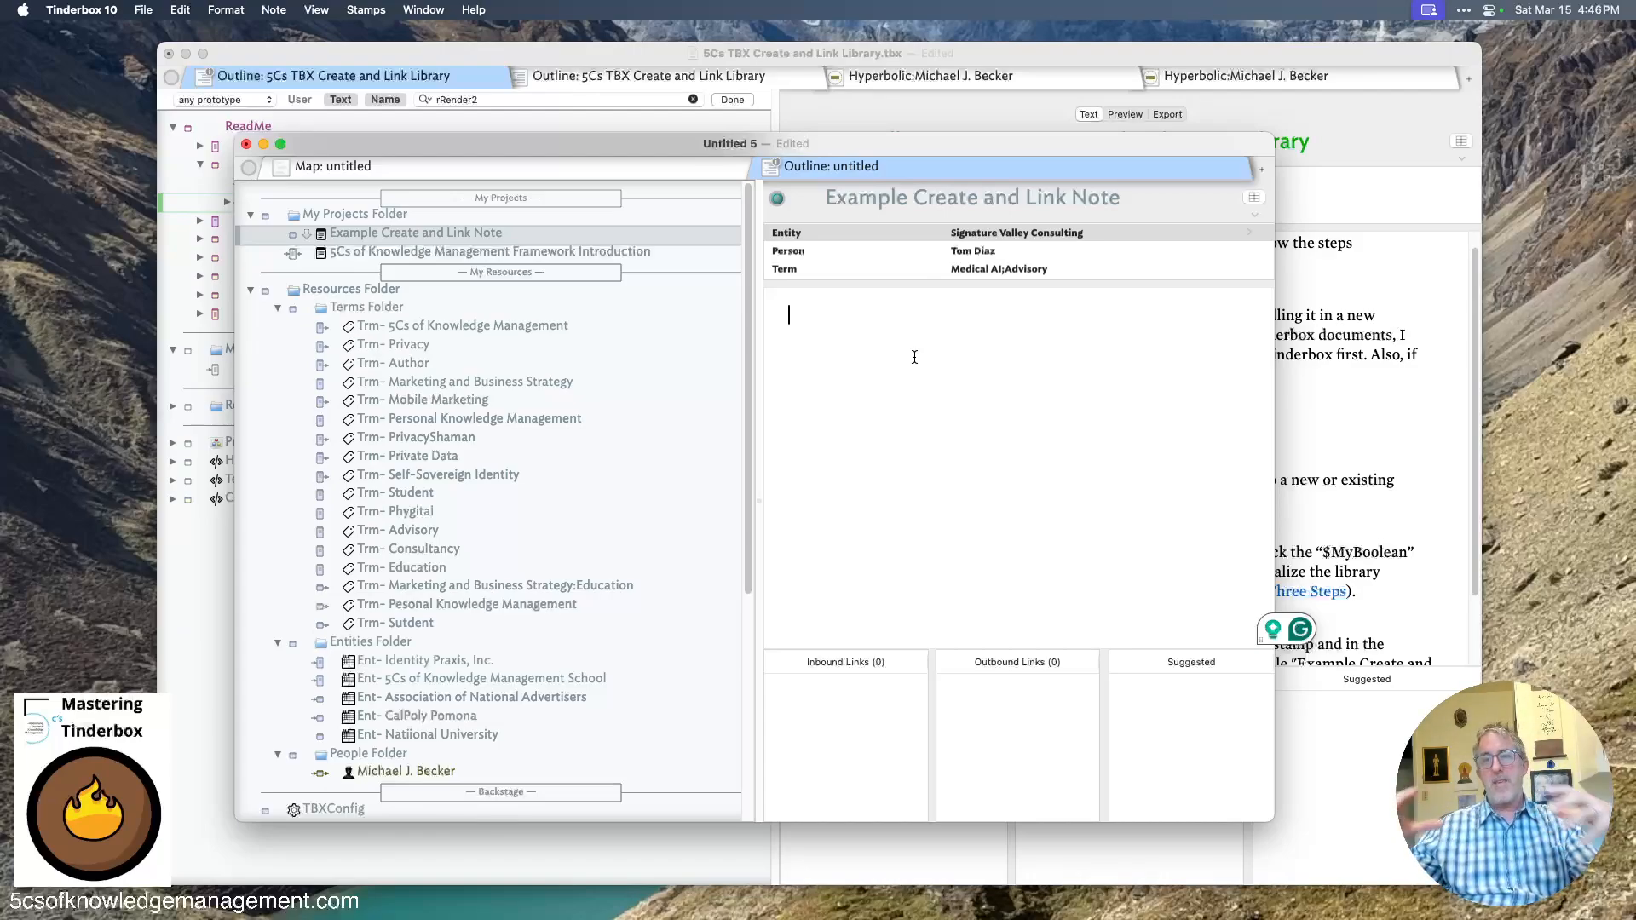
type(";lorem")
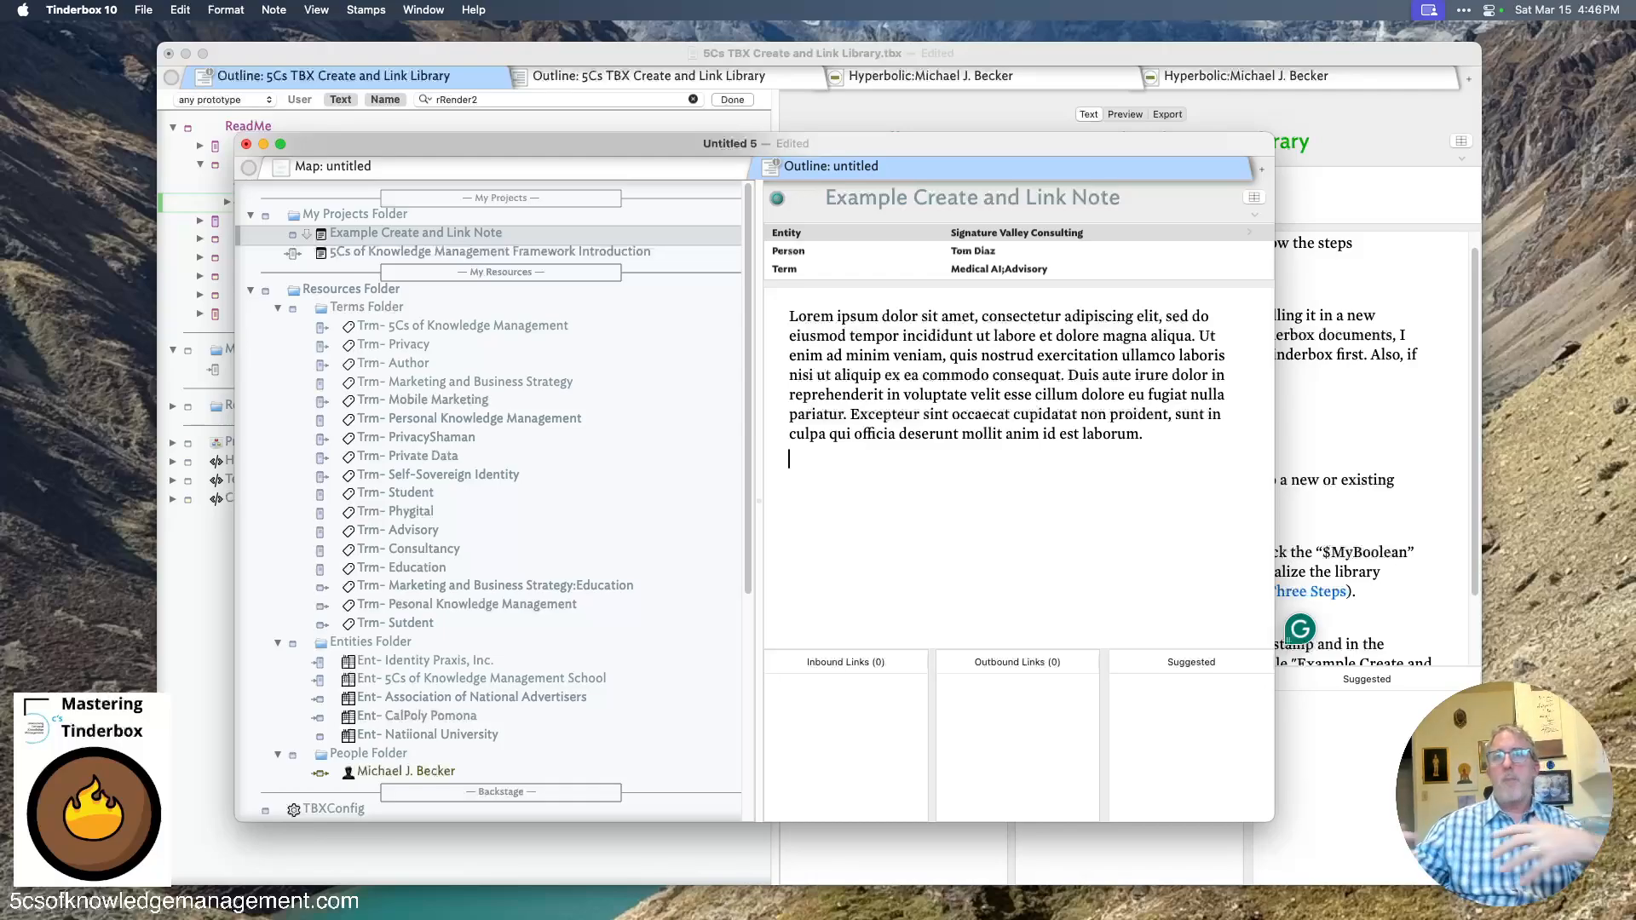
type("Ts")
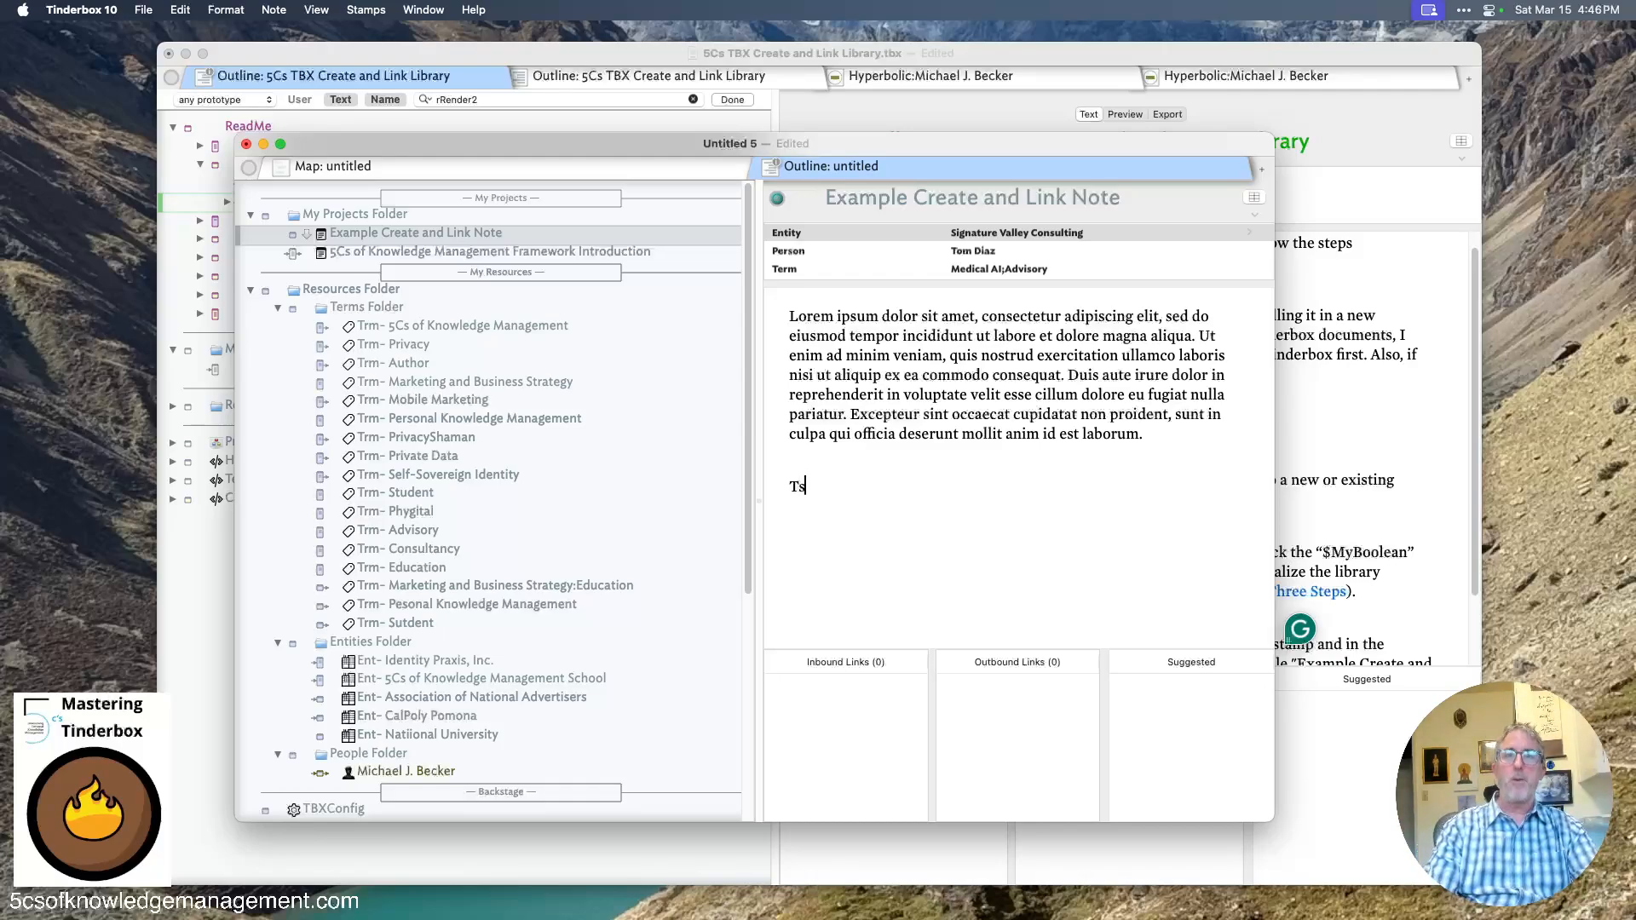
type("k- kjasdf;l")
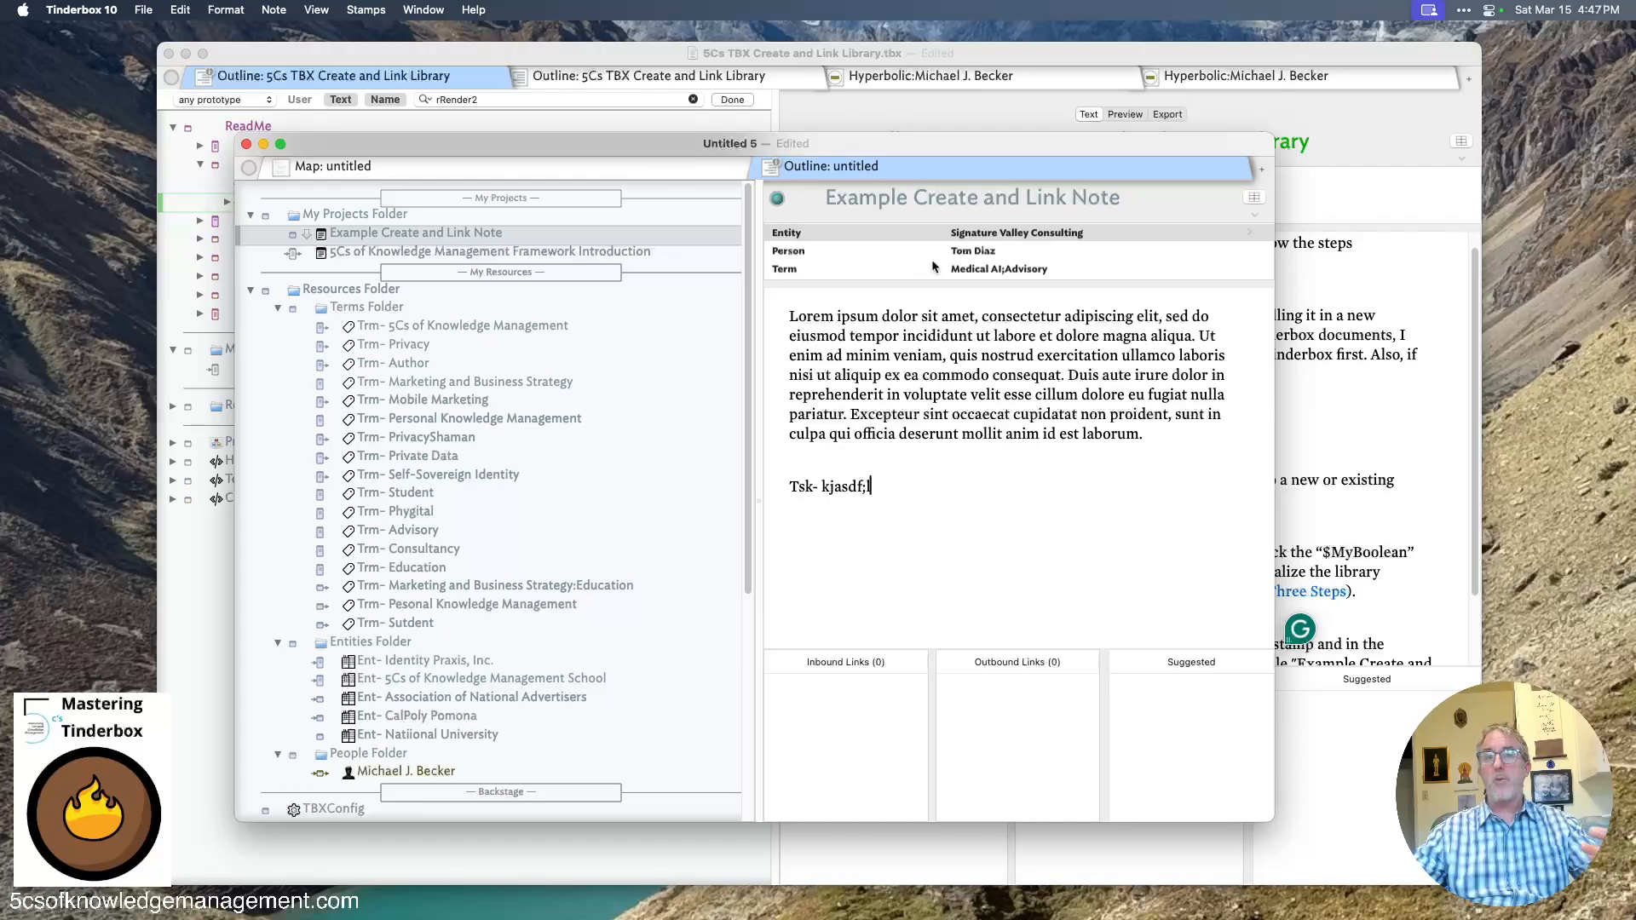
- Select another note and reselect Example Create and Link Note to generate its linked notes, then review the new notes in the outline
left_click(471, 251)
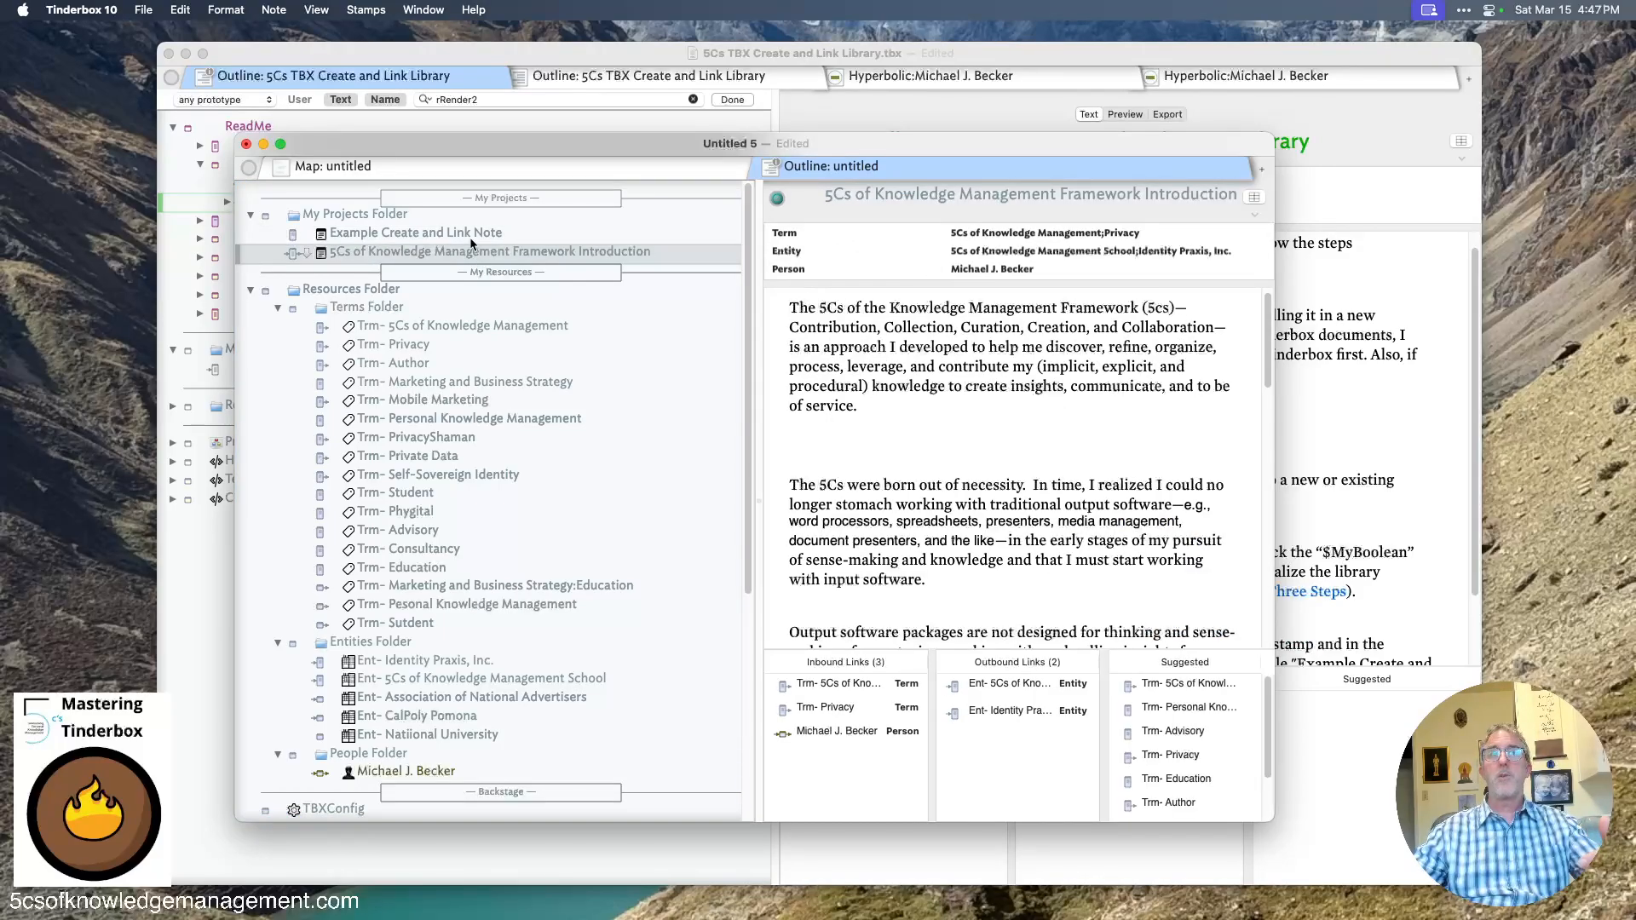
left_click(471, 236)
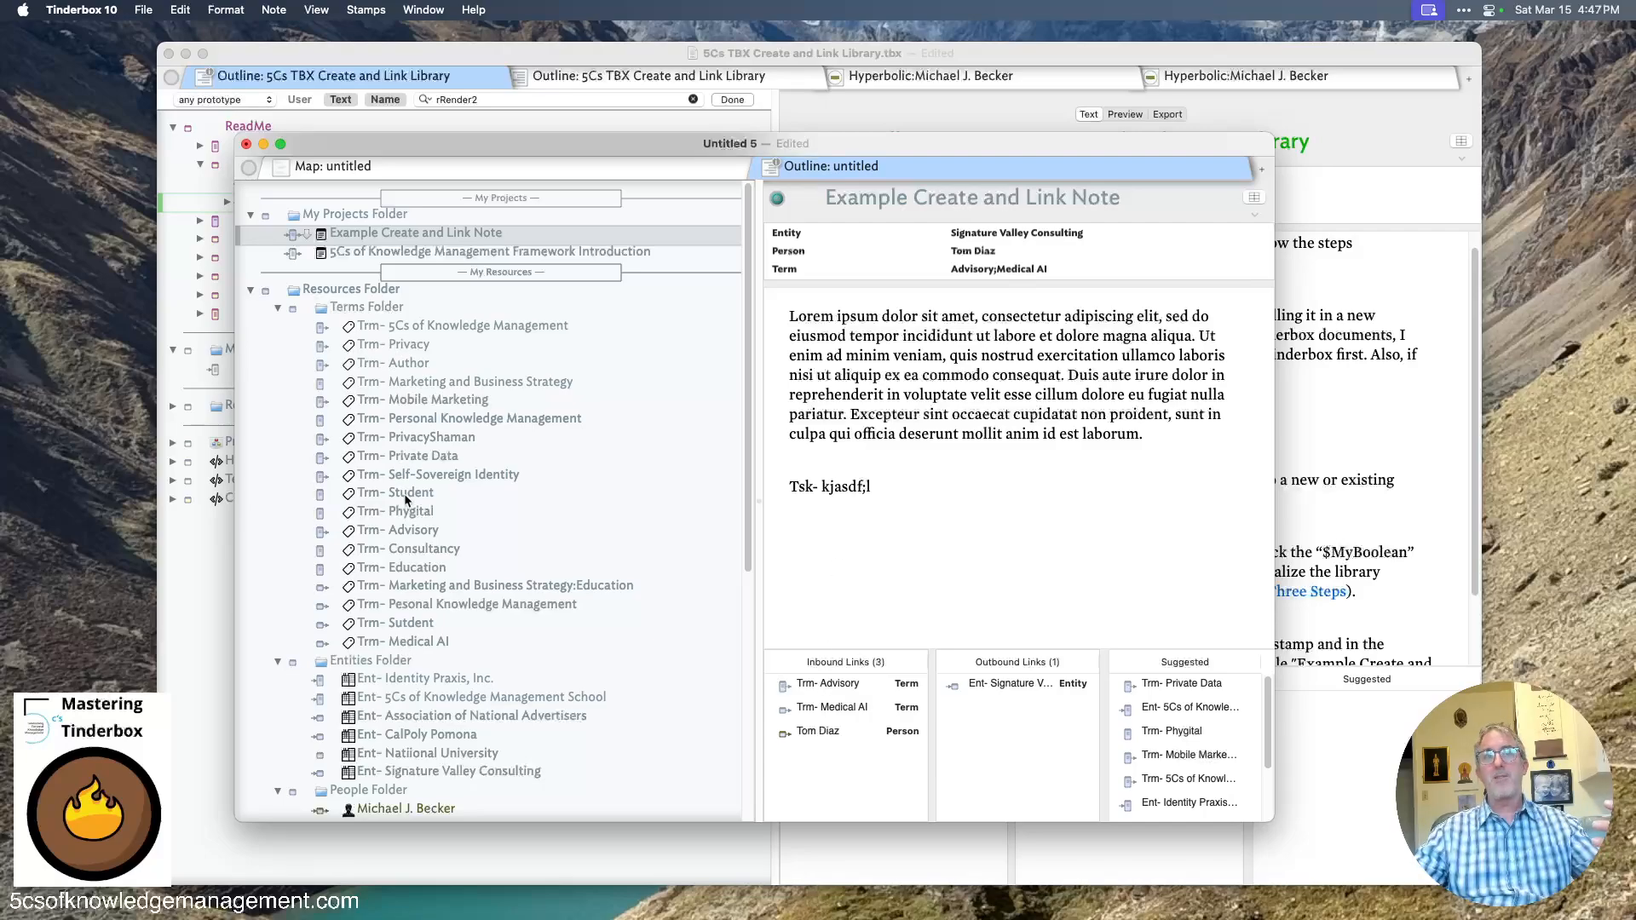
scroll(421, 730, "down", 4)
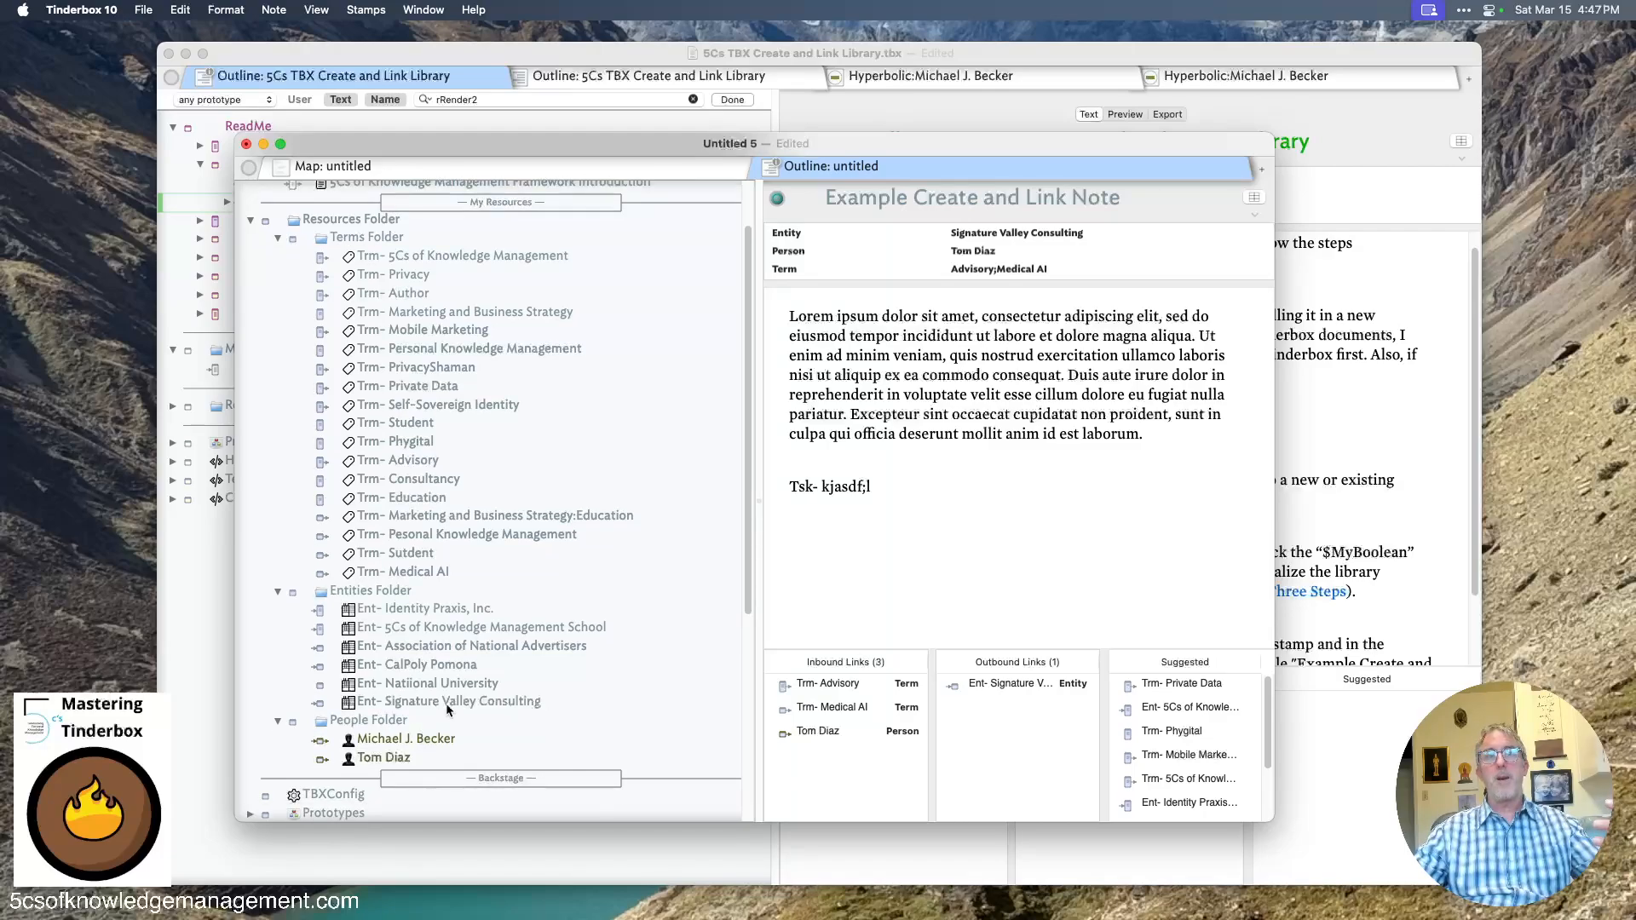
scroll(385, 738, "down", 1)
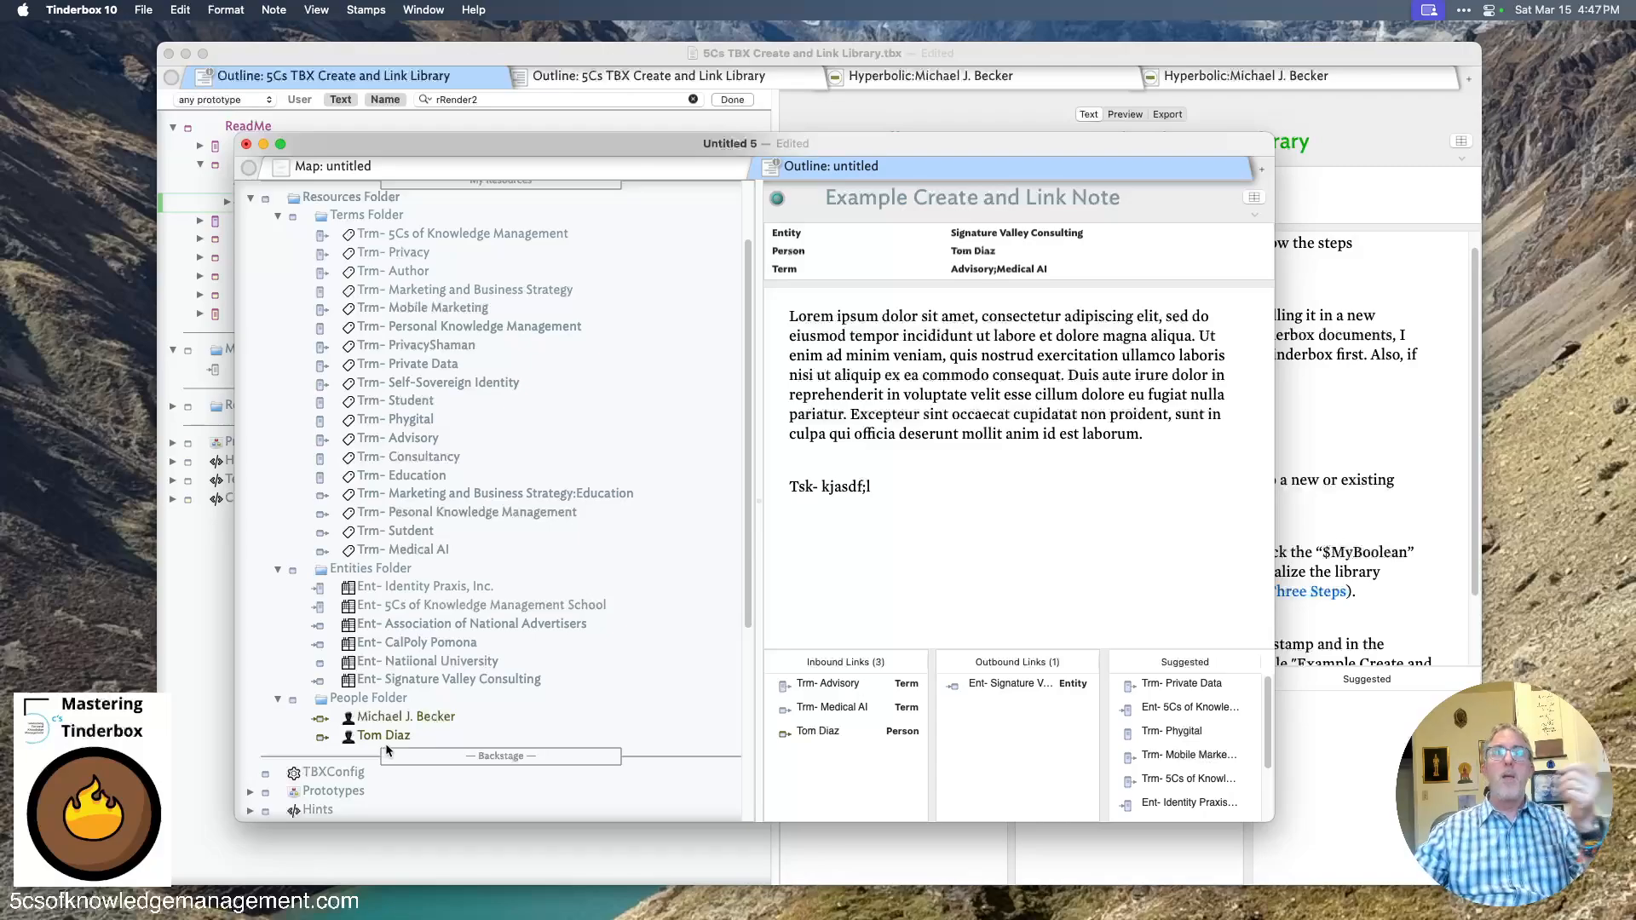
scroll(385, 743, "up", 4)
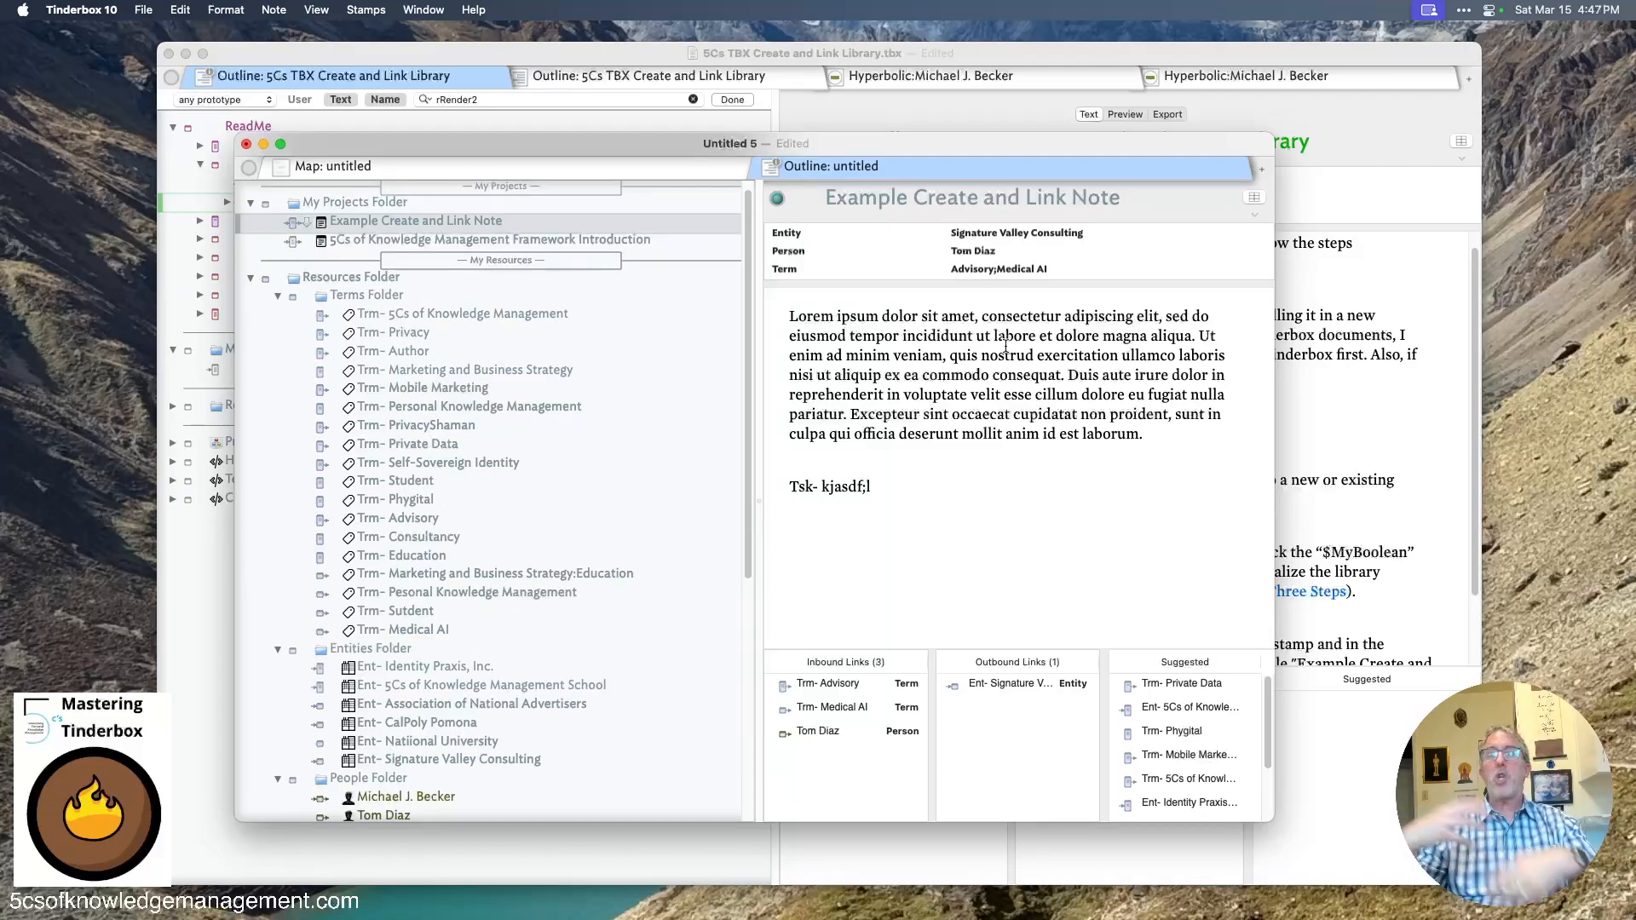
left_click(912, 735)
left_click_drag(720, 594, 745, 645)
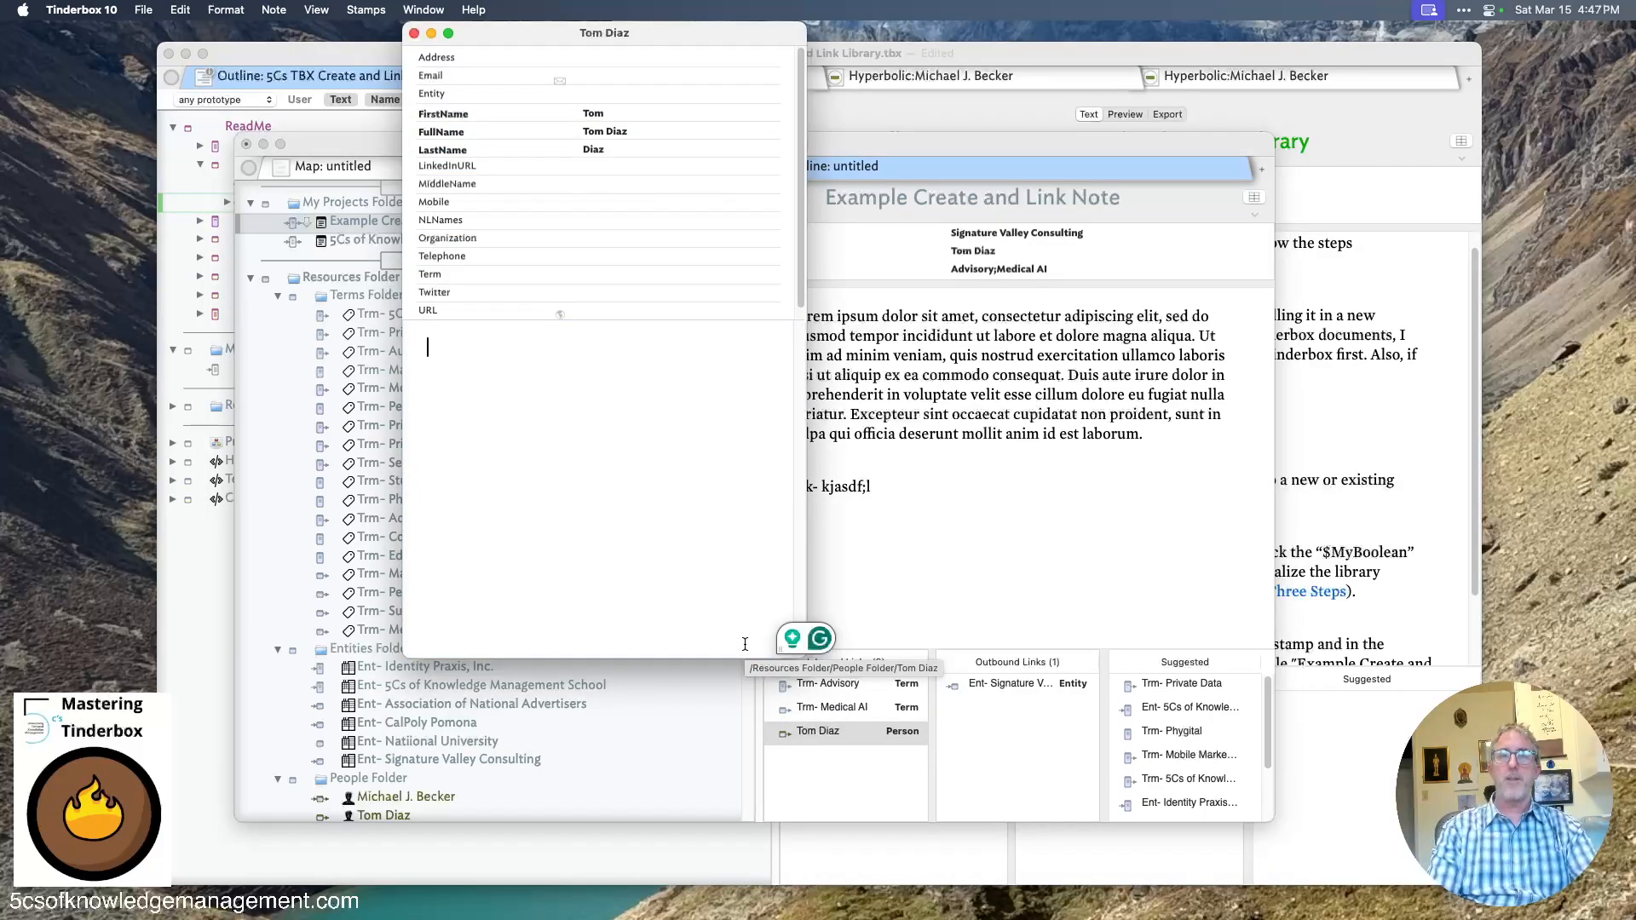
type("/lor")
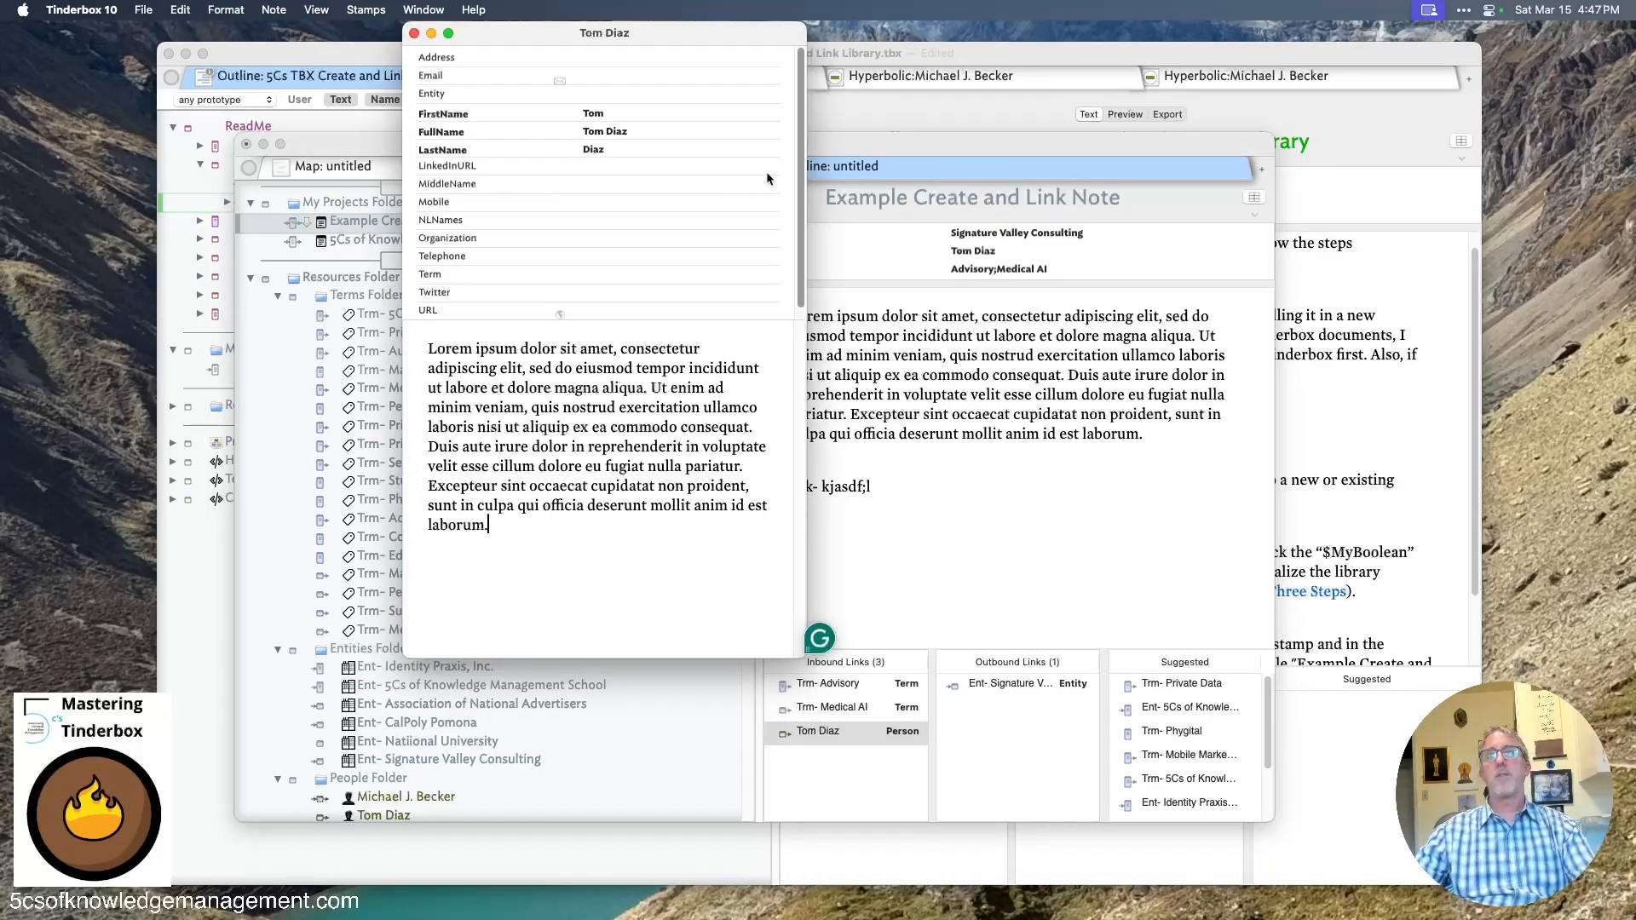
left_click(415, 32)
- Remove Advisory from the Term attribute and reselect Example Create and Link Note to update its links
left_click(878, 464)
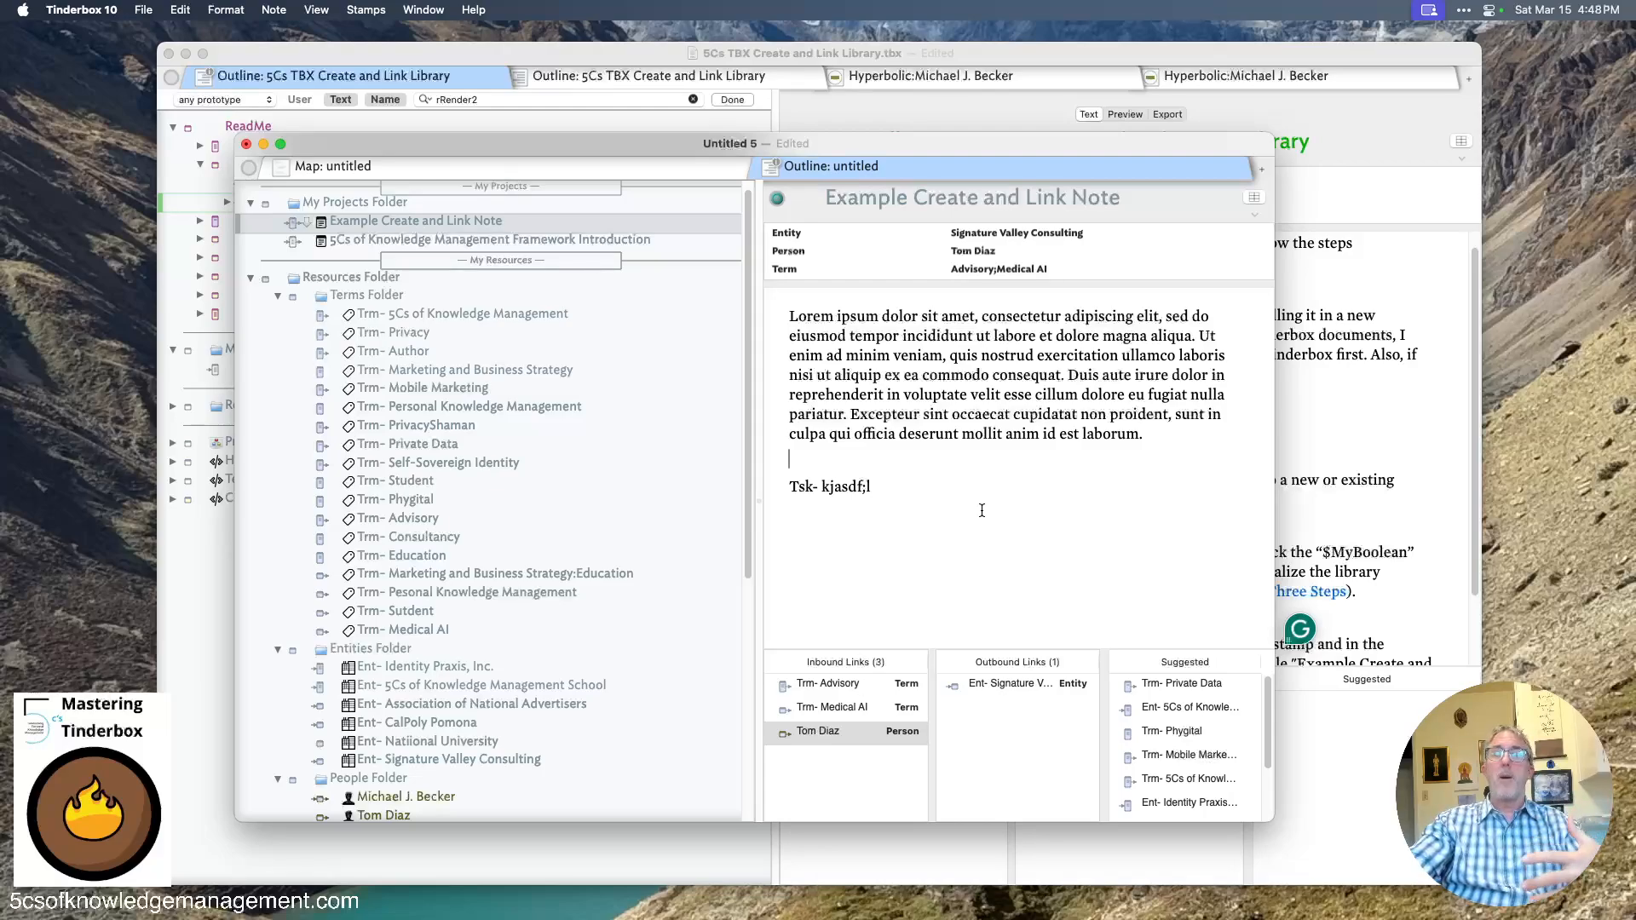
left_click(967, 268)
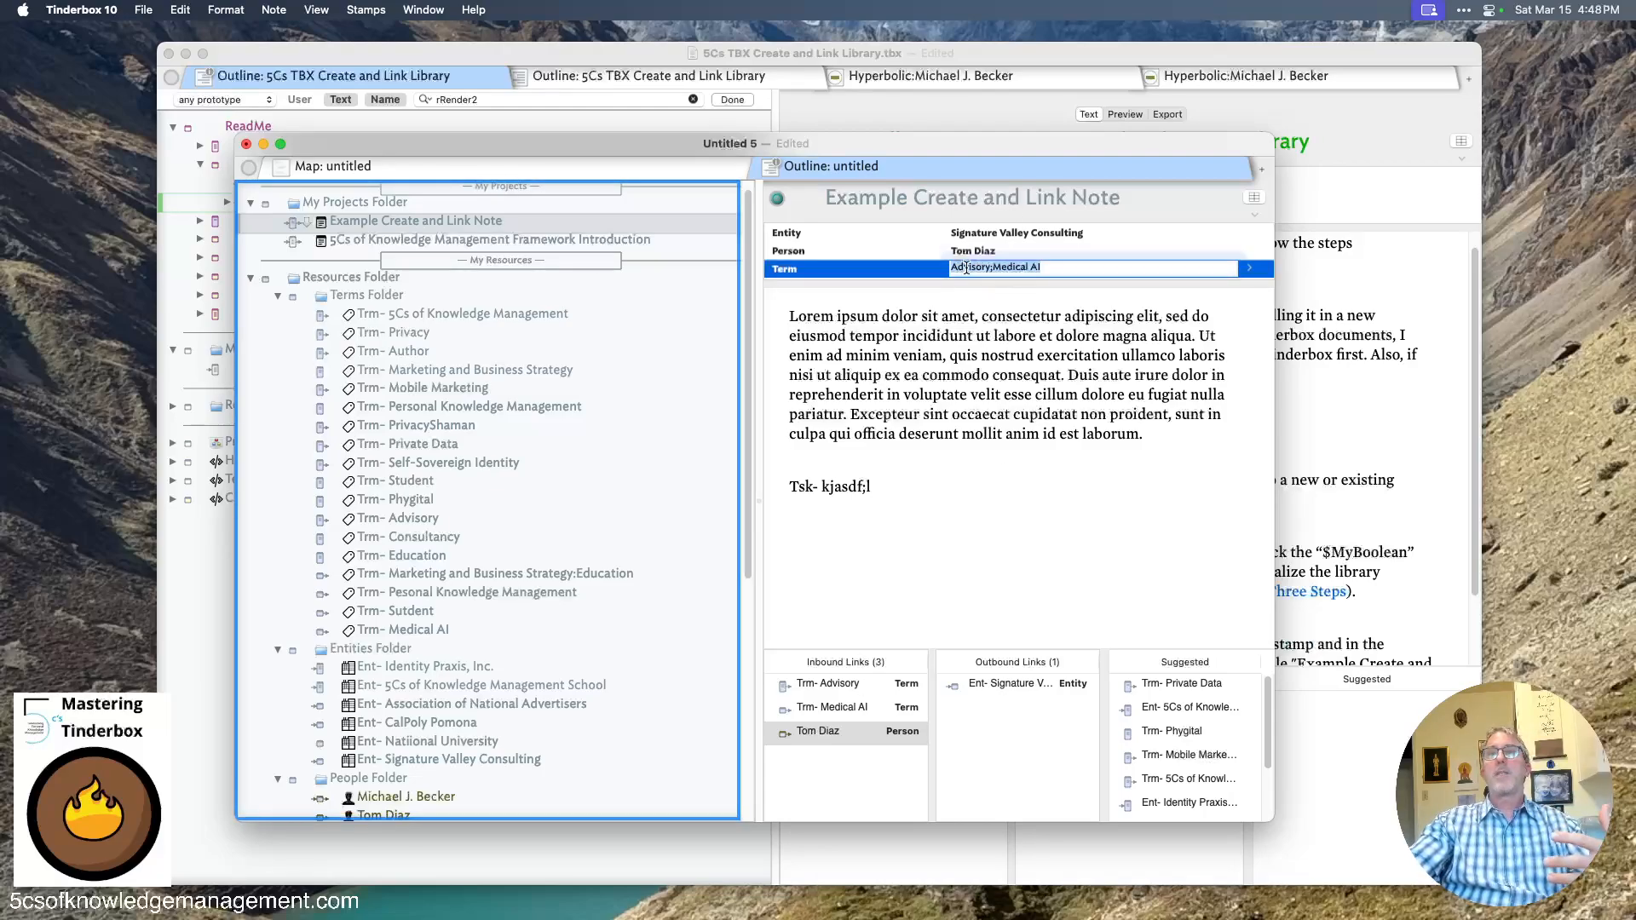
double_click(966, 267)
key("BackSpace")
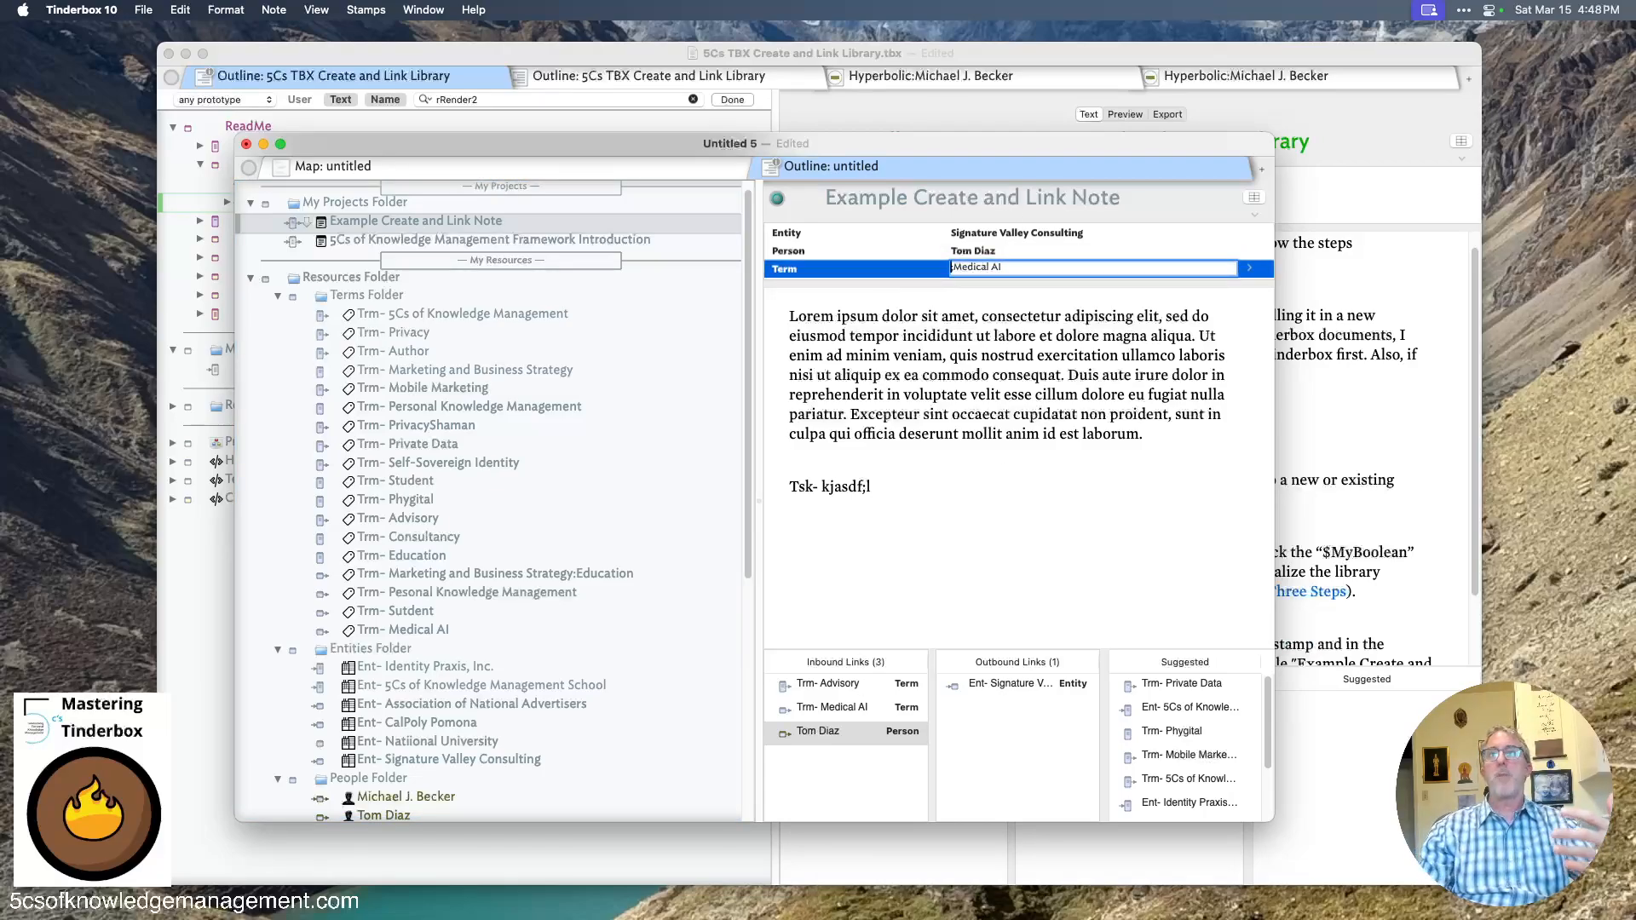
left_click(946, 356)
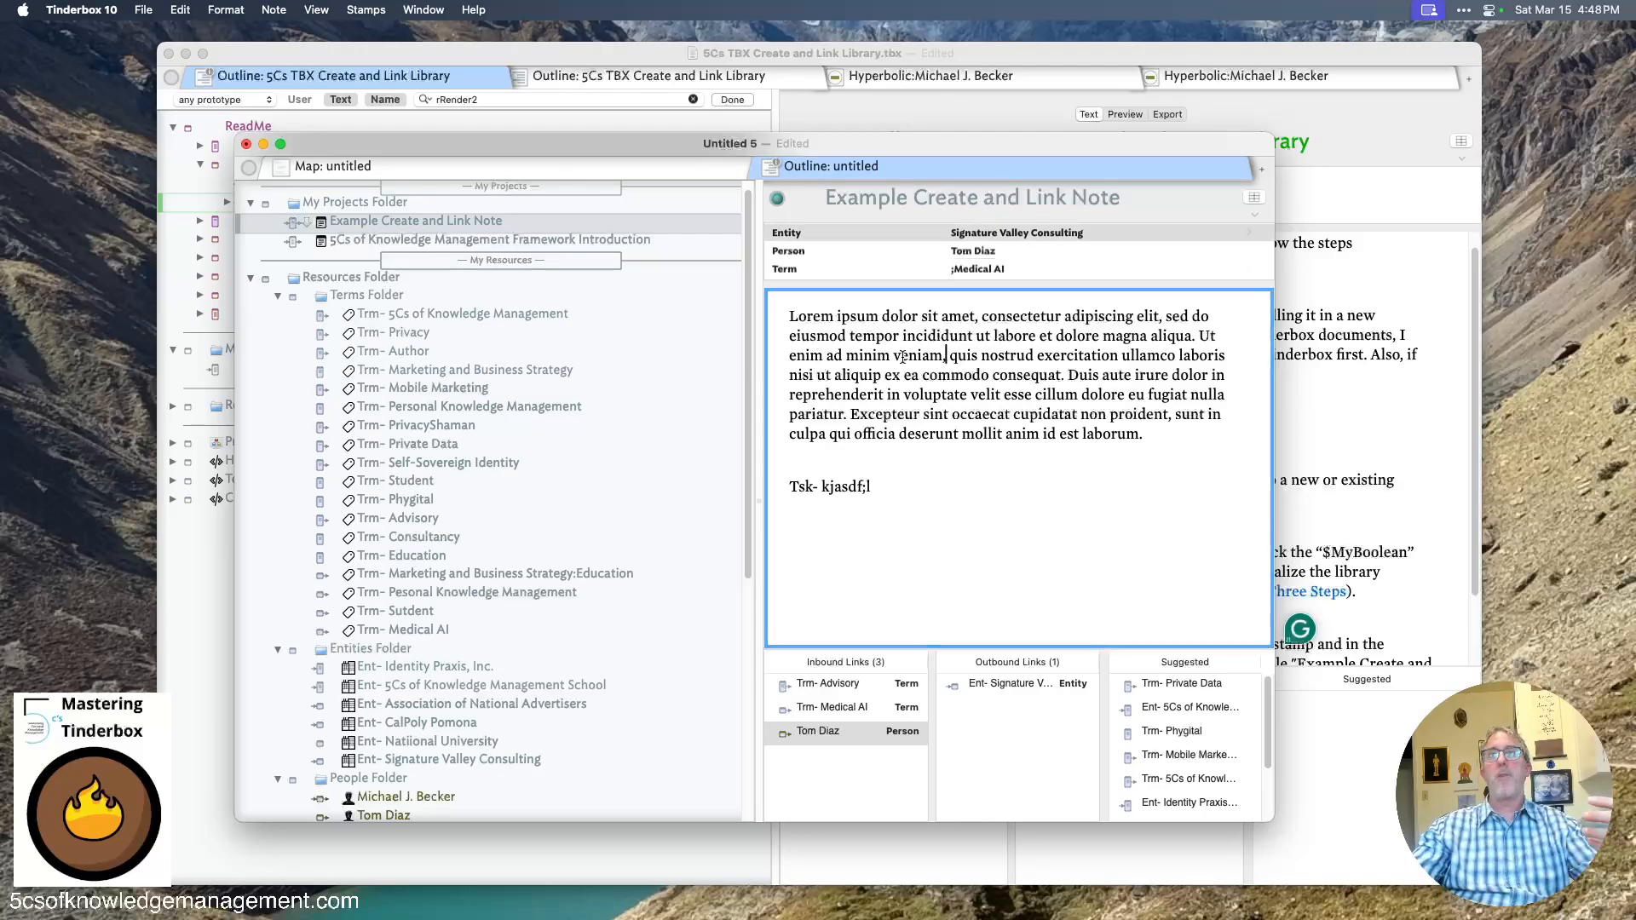
left_click(449, 240)
left_click(451, 222)
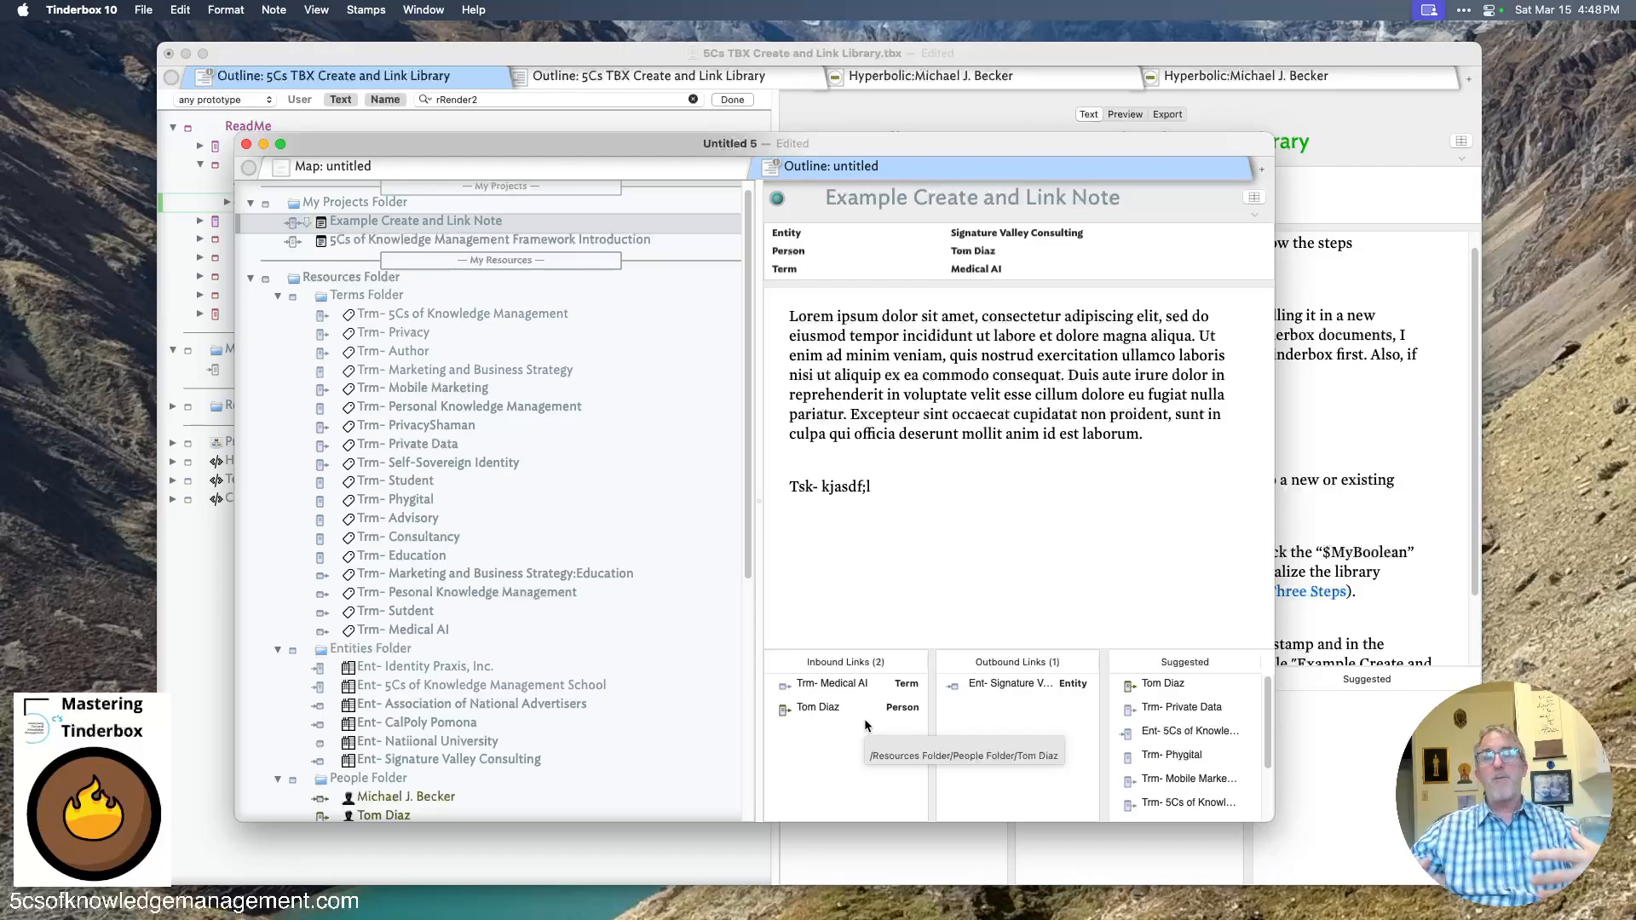
scroll(443, 661, "down", 3)
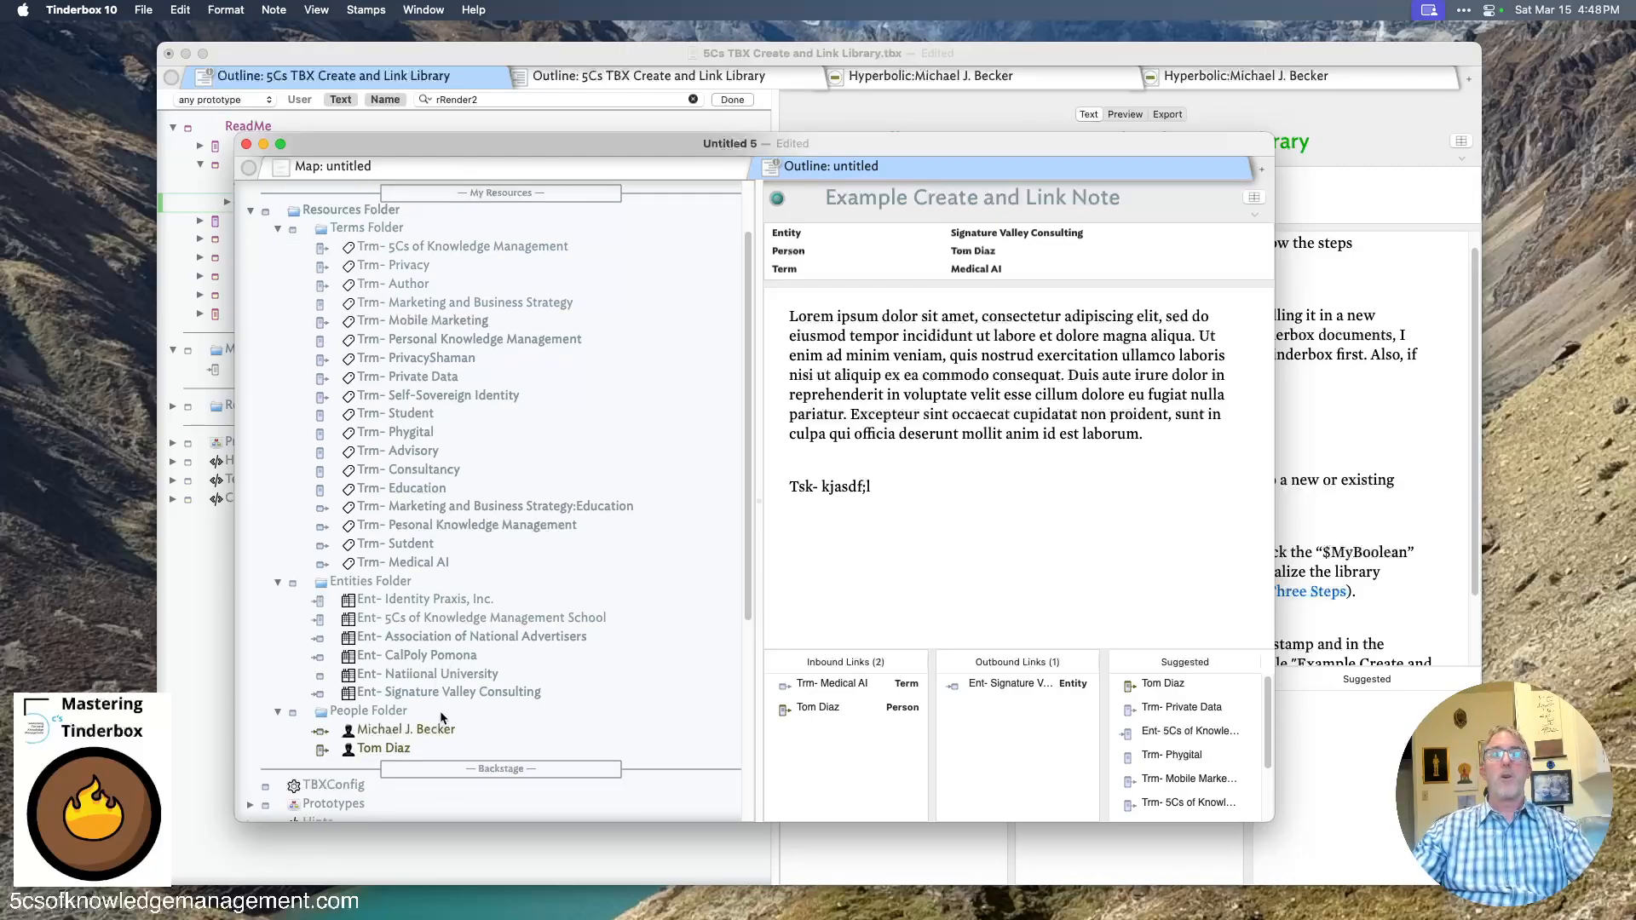
left_click(427, 730)
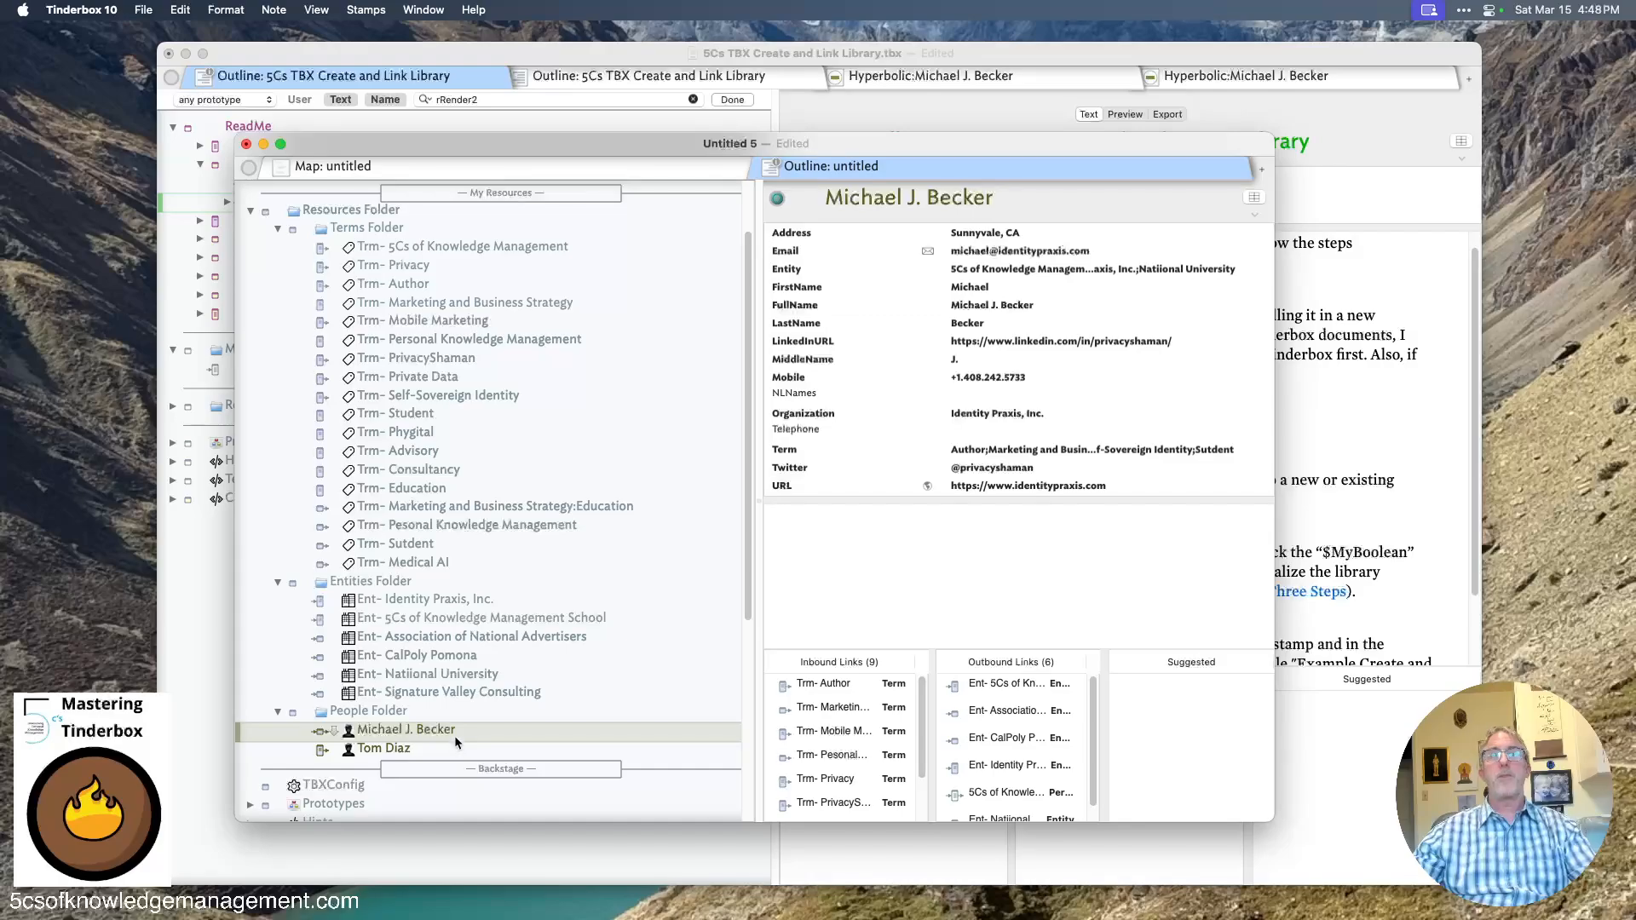
right_click(508, 730)
left_click(584, 866)
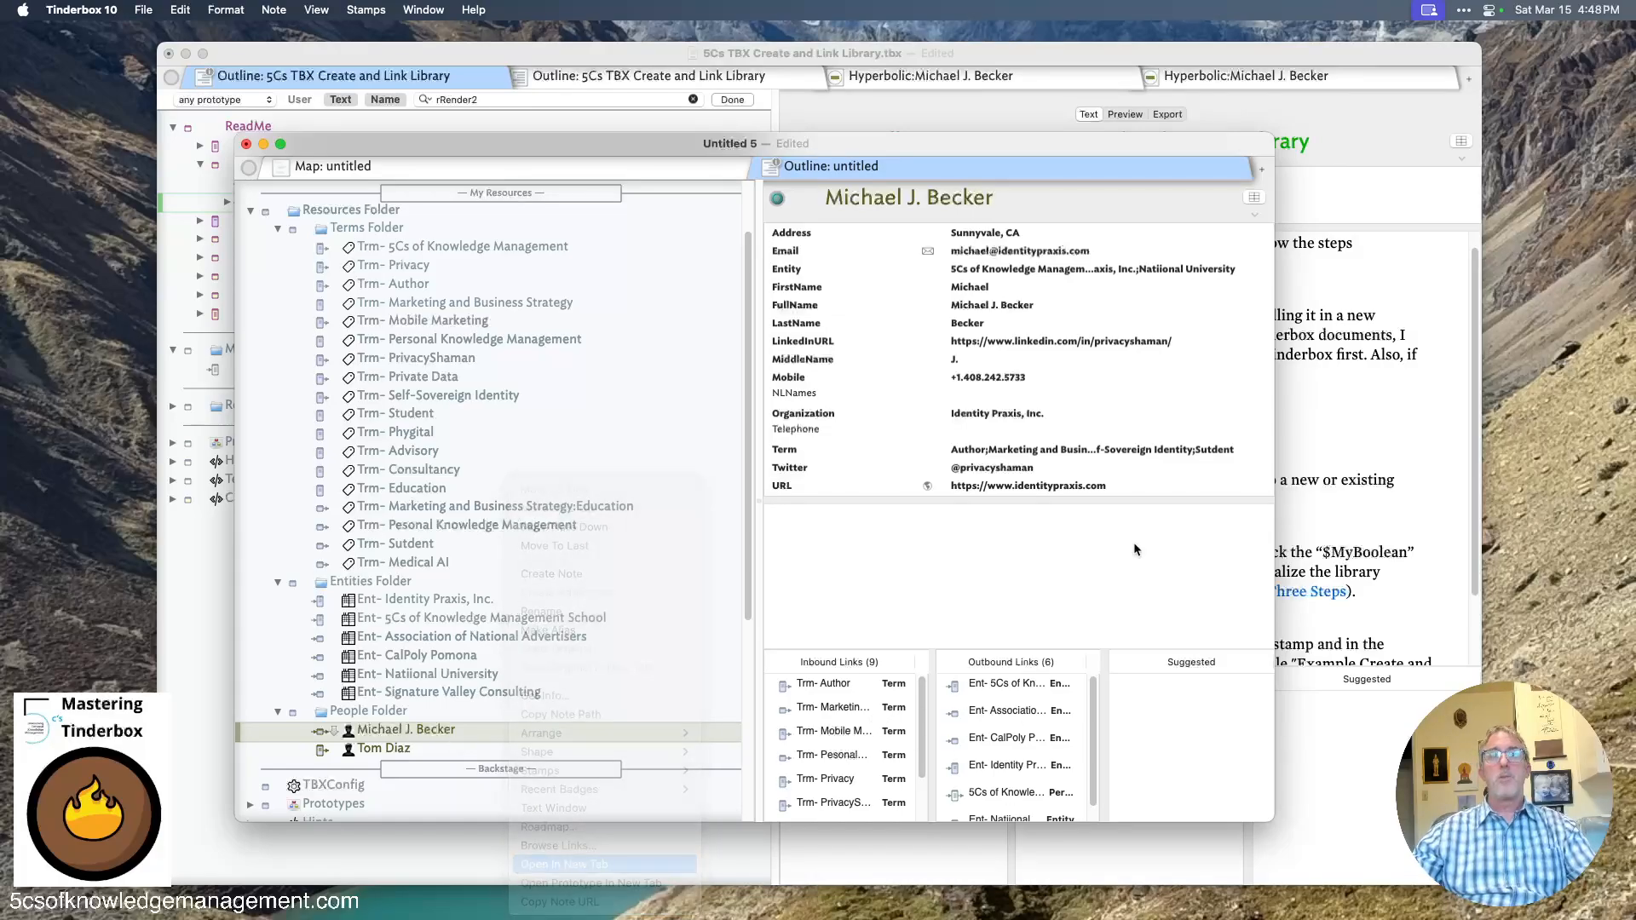
- Switch the new tab to Hyperbolic view
left_click(1126, 176)
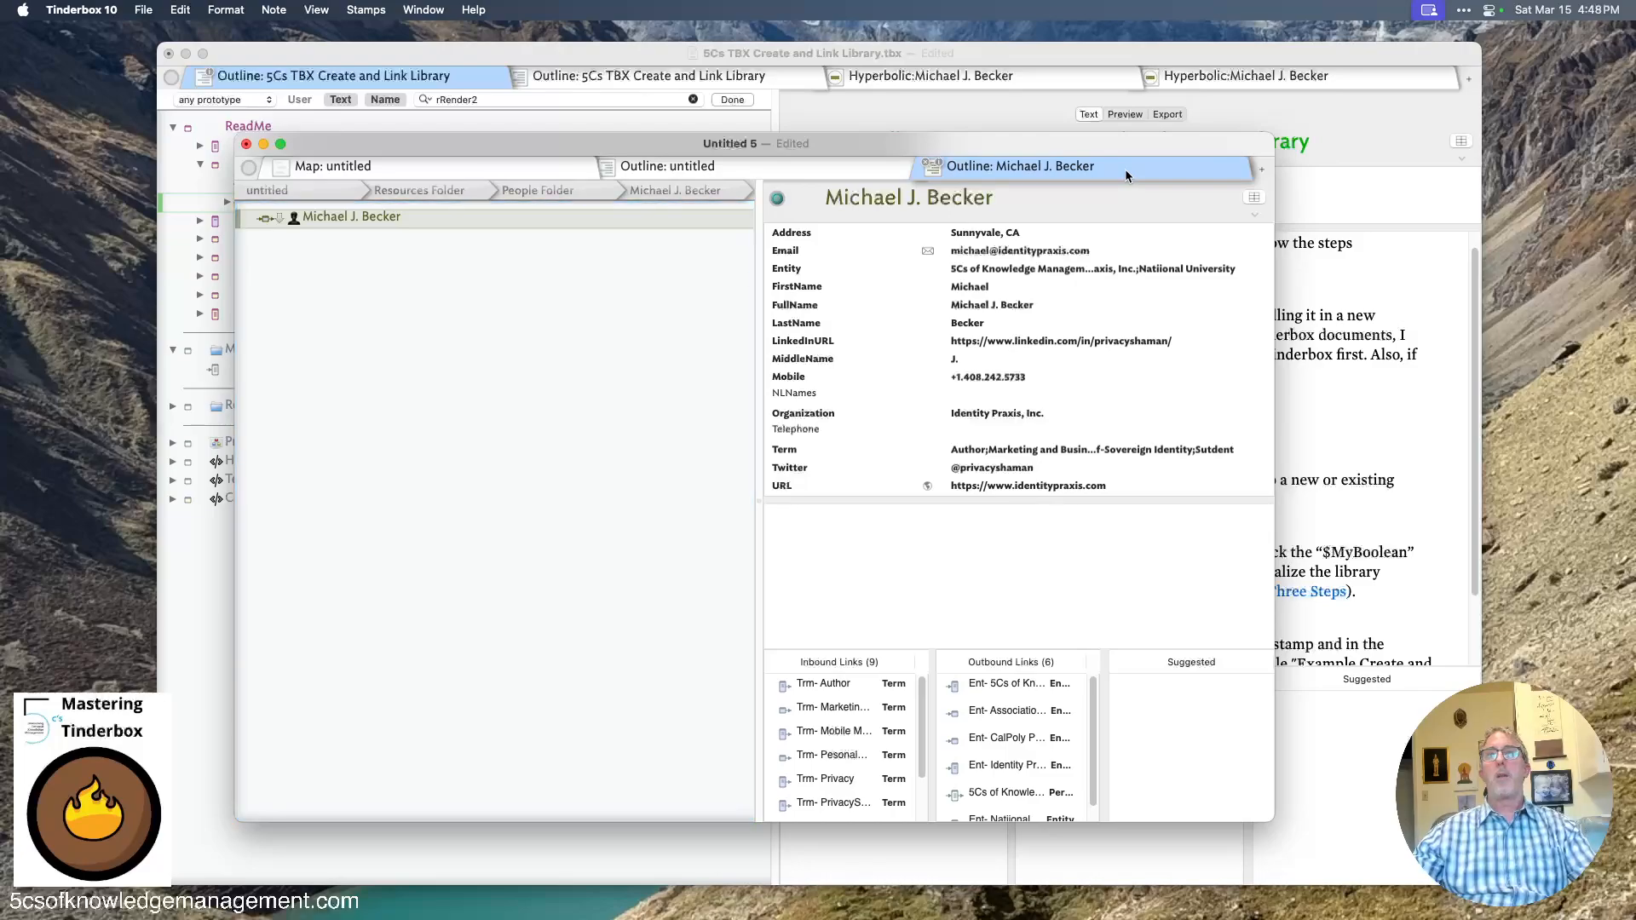
right_click(1125, 169)
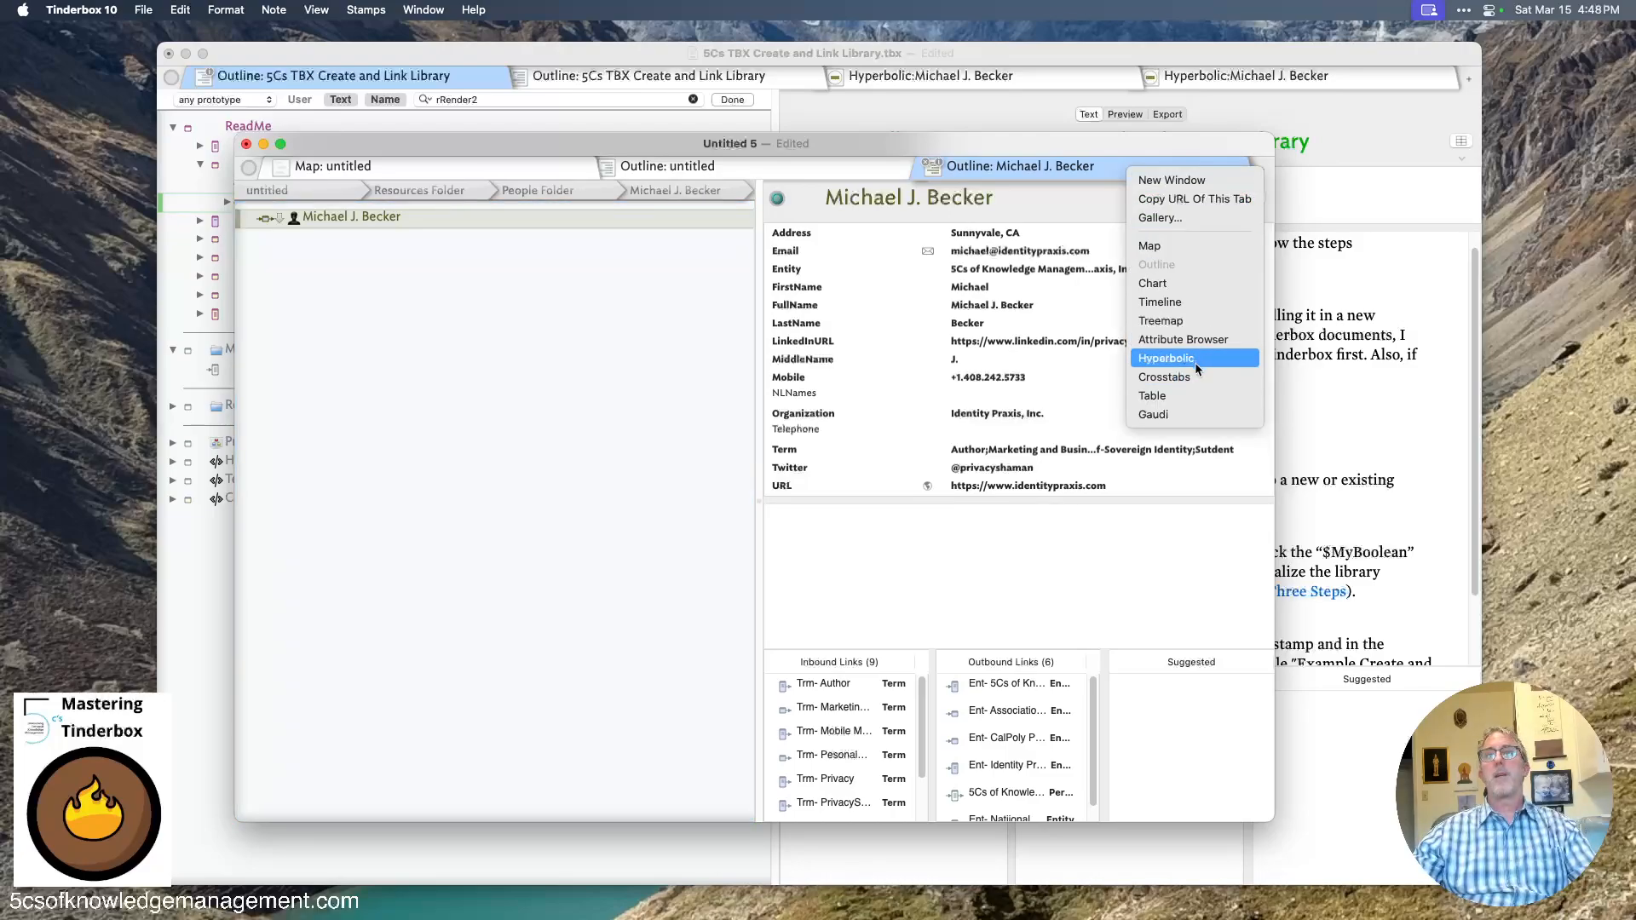
left_click(1167, 358)
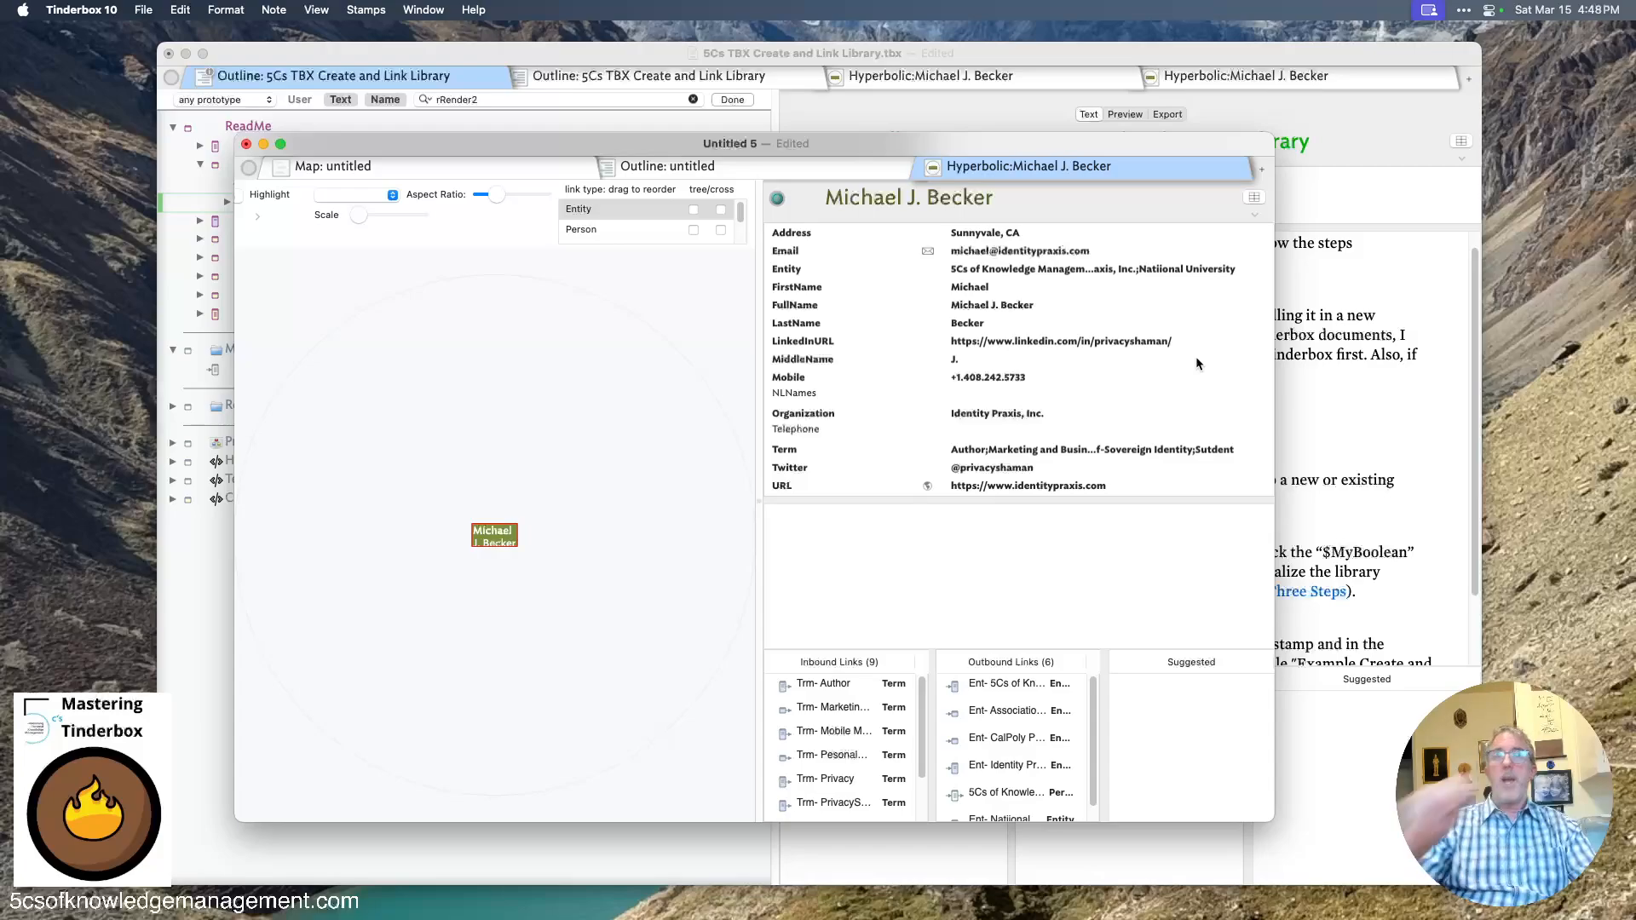
- Increase the hyperbolic view's scale and aspect ratio
left_click(356, 216)
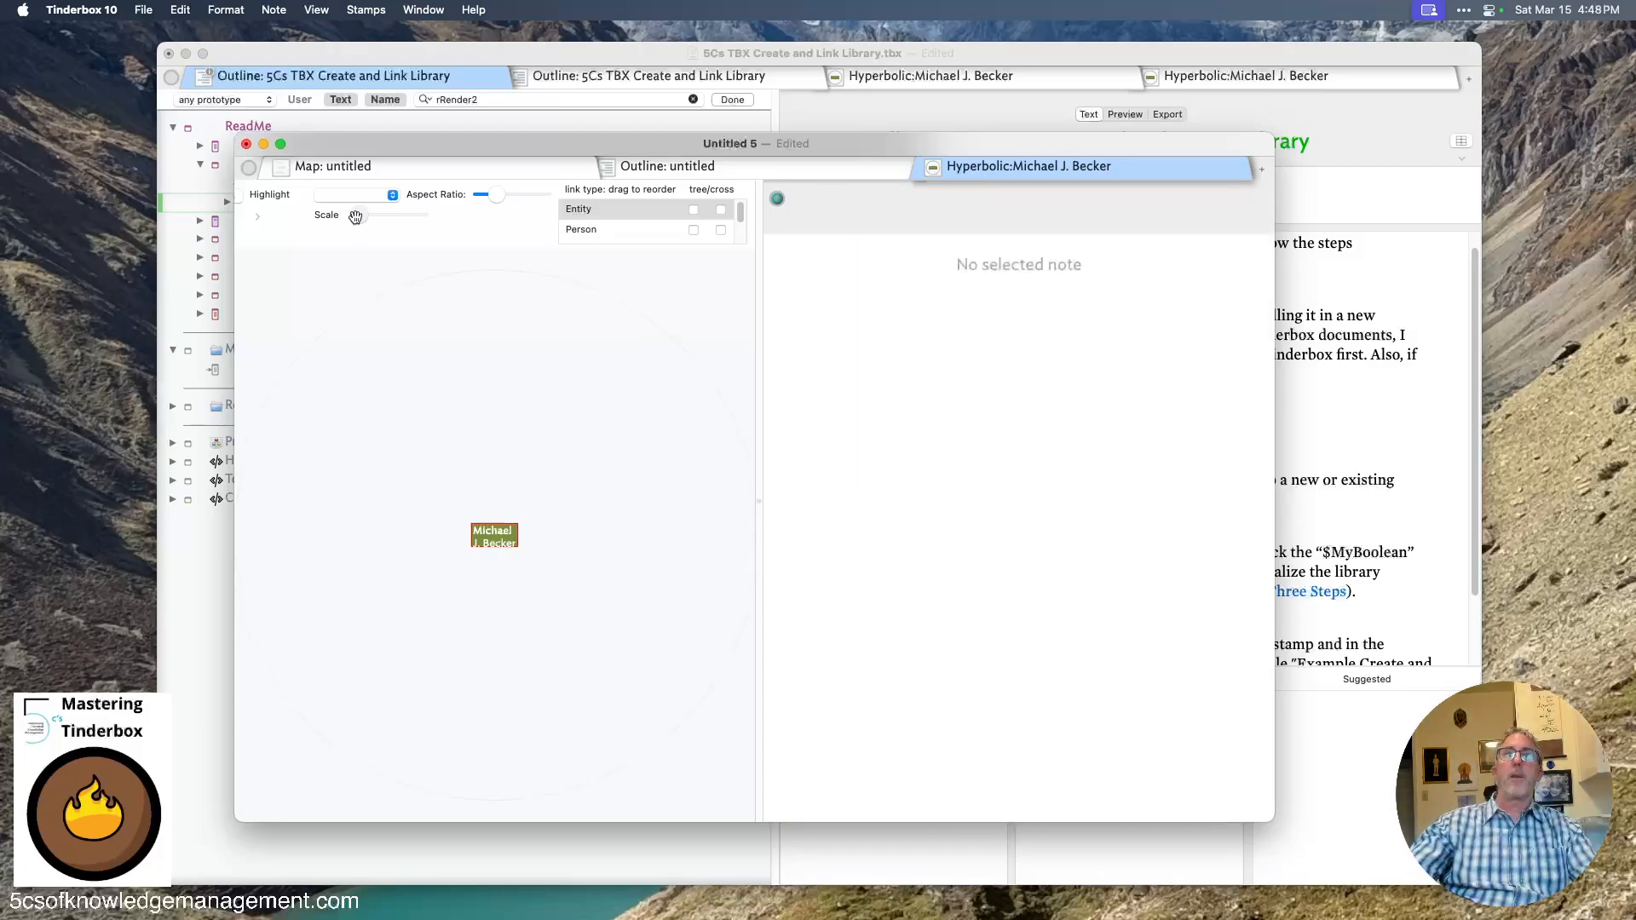
left_click_drag(355, 217, 394, 215)
left_click_drag(497, 195, 526, 195)
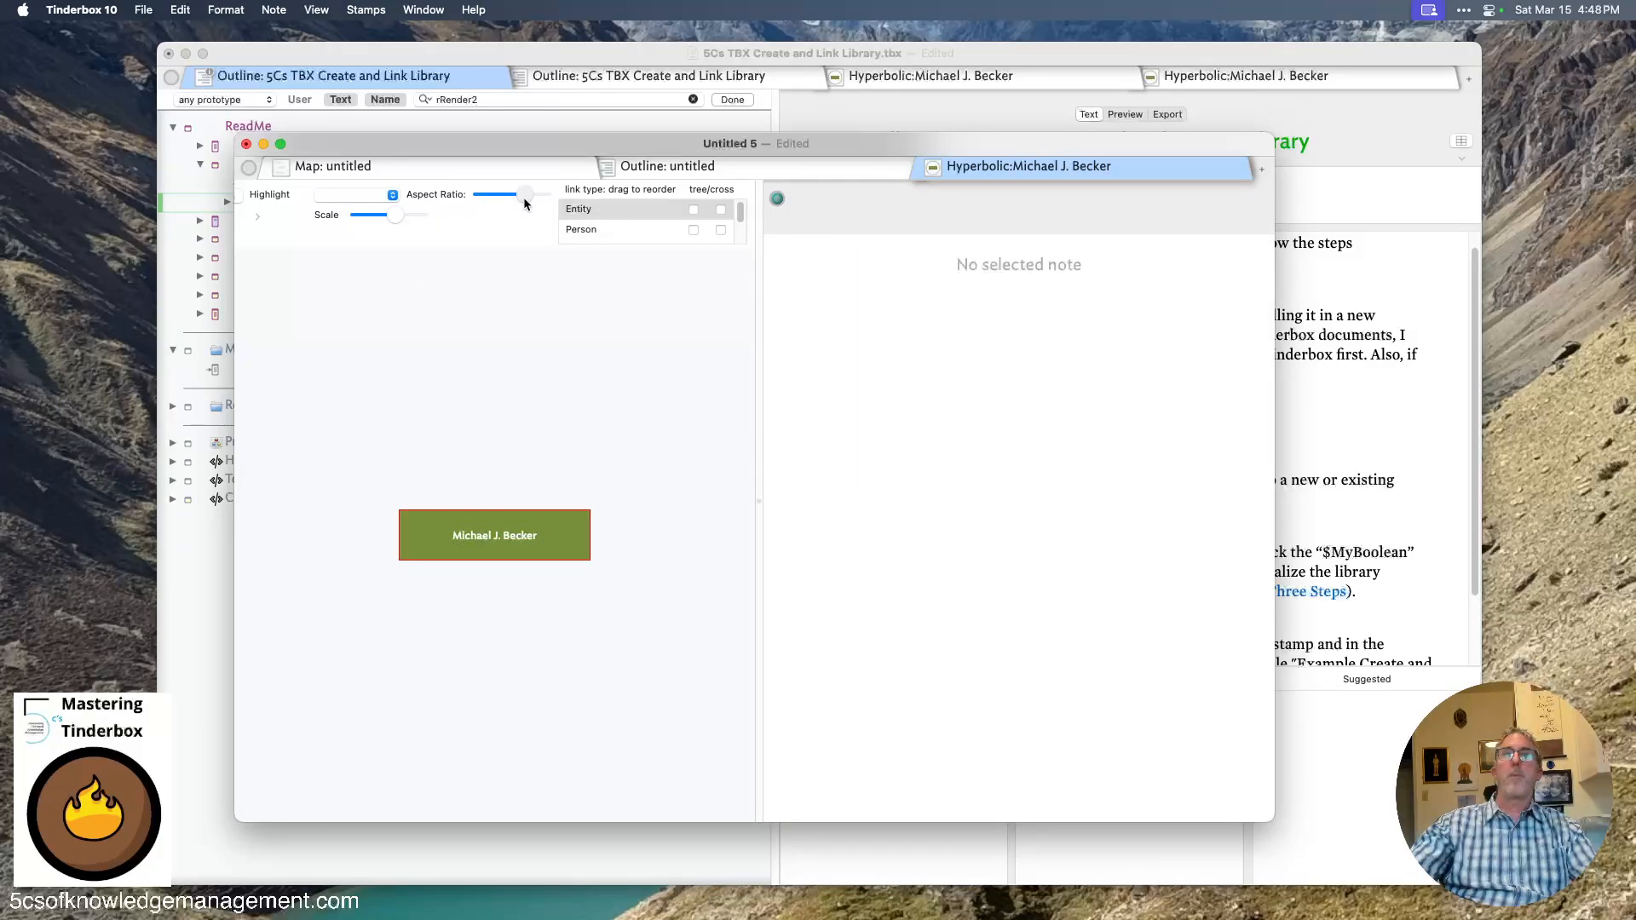
- Enable the Entity, Person and Term link types as tree and cross links in the hyperbolic view
left_click(693, 210)
left_click(721, 209)
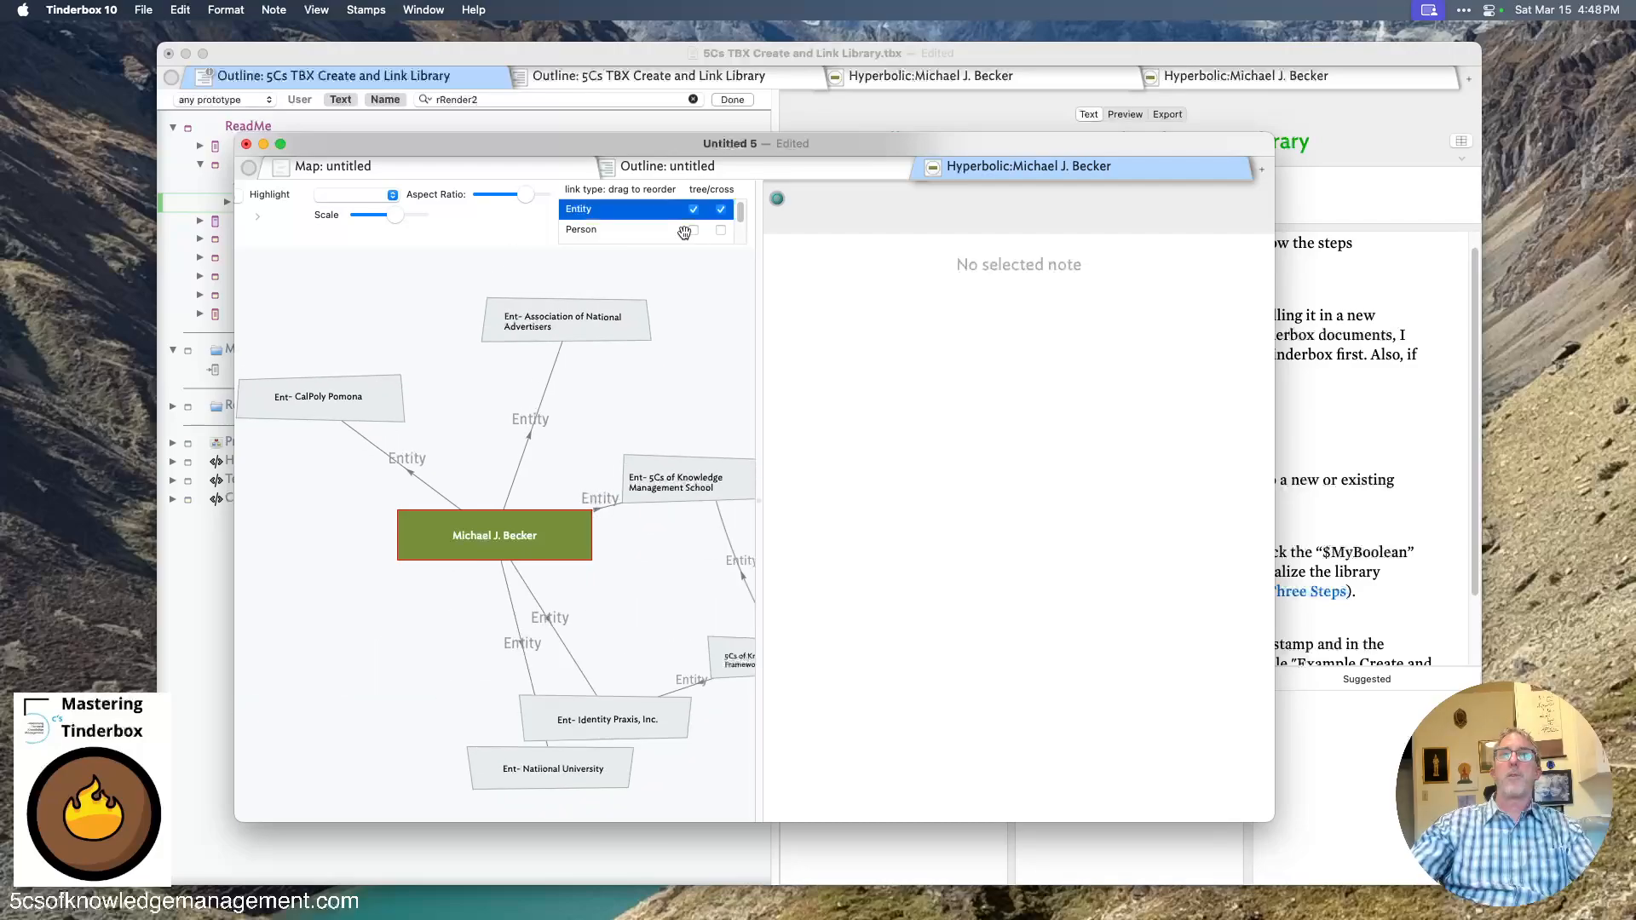
left_click(694, 230)
scroll(735, 229, "down", 2)
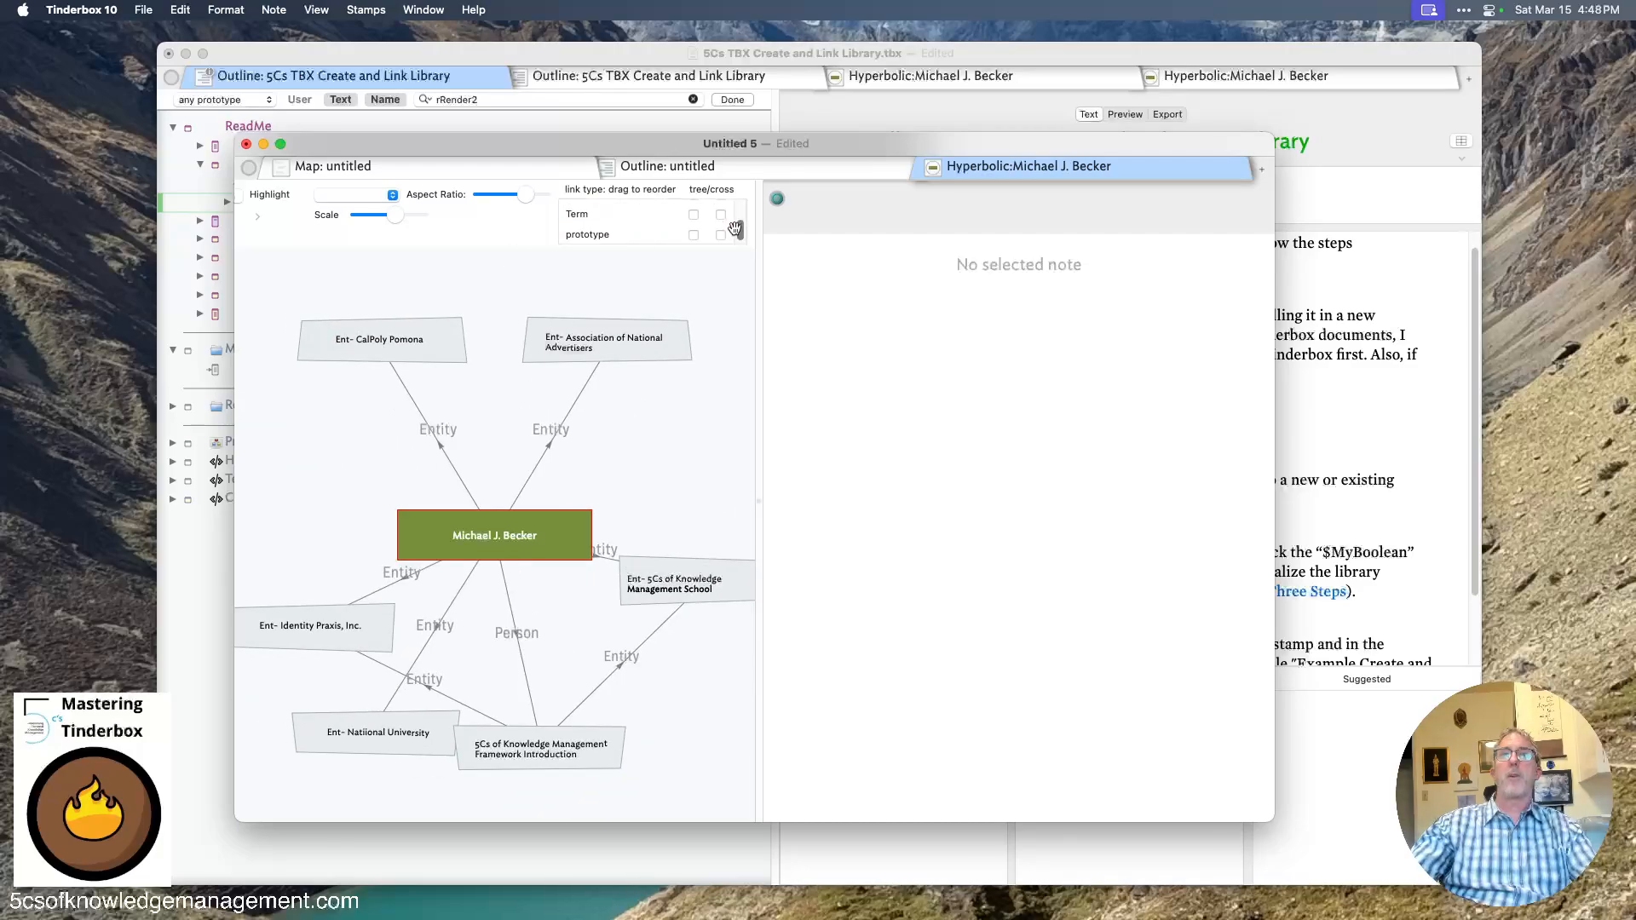
left_click(693, 214)
left_click(721, 213)
scroll(738, 223, "up", 1)
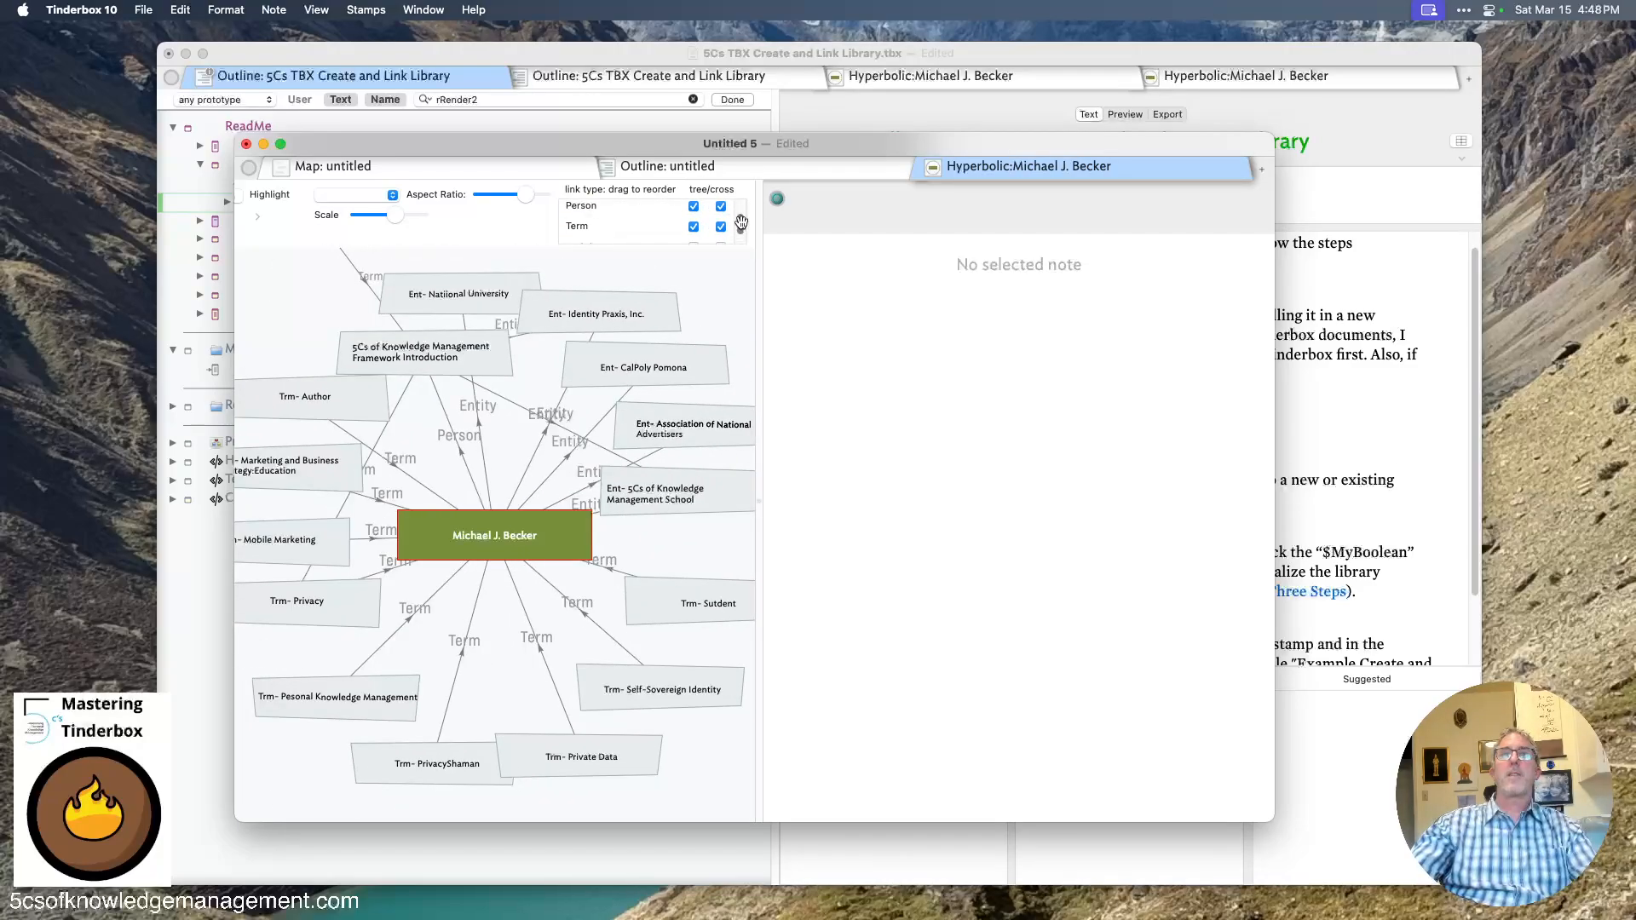
- Widen the hyperbolic view pane to show the link graph larger
scroll(741, 223, "up", 1)
left_click_drag(758, 269, 1094, 292)
scroll(789, 538, "up", 4)
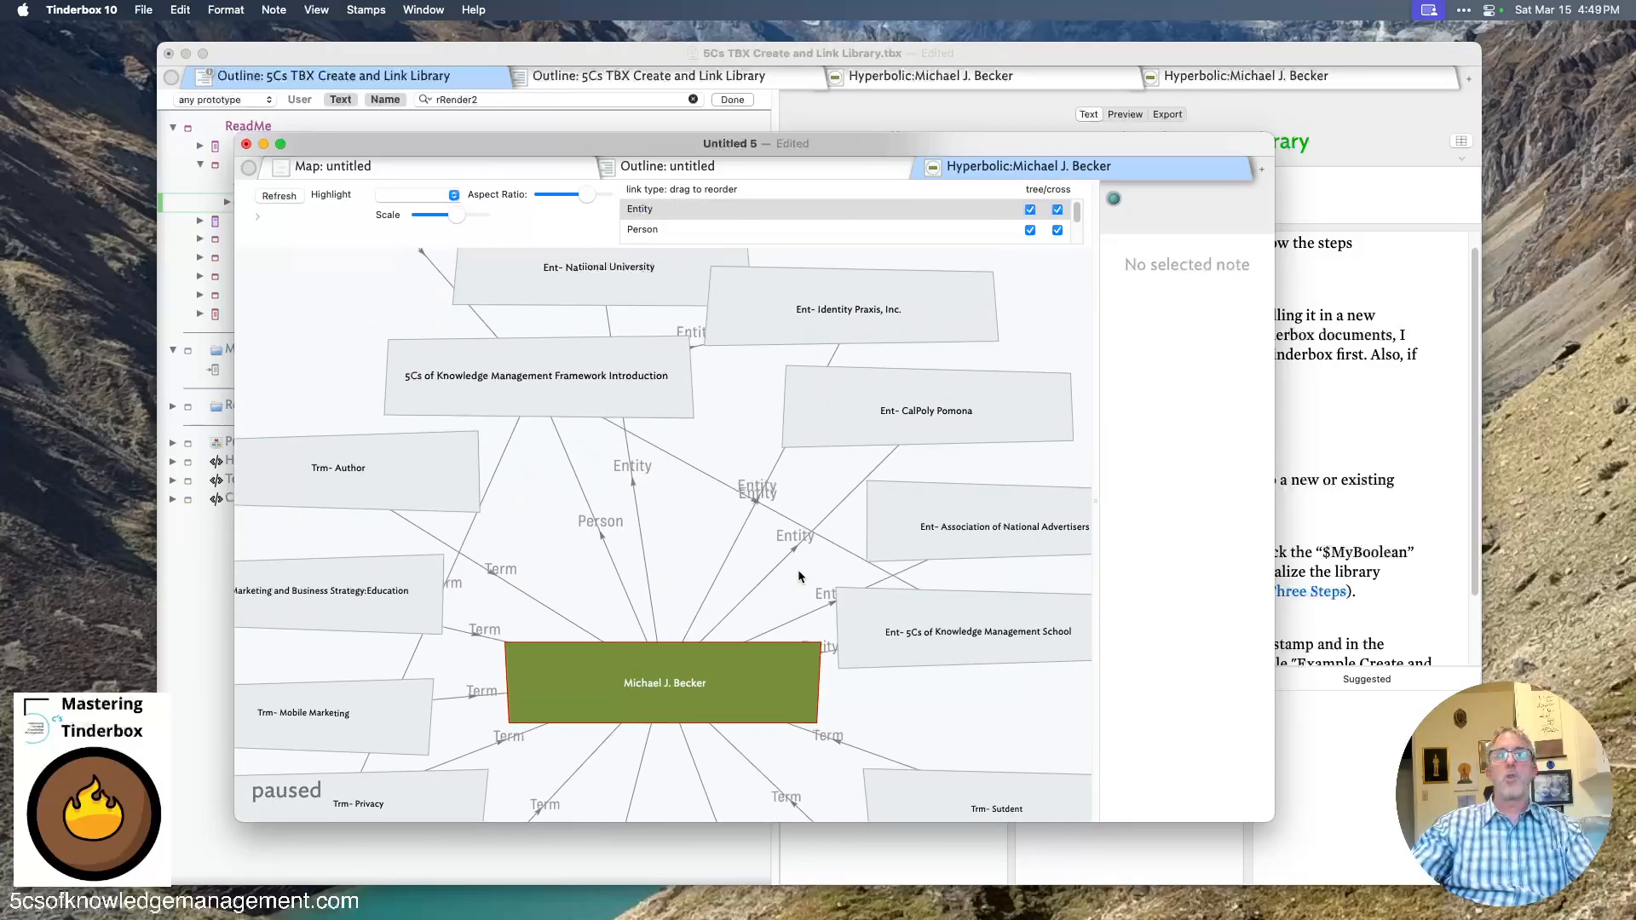
scroll(798, 575, "up", 8)
scroll(786, 547, "down", 6)
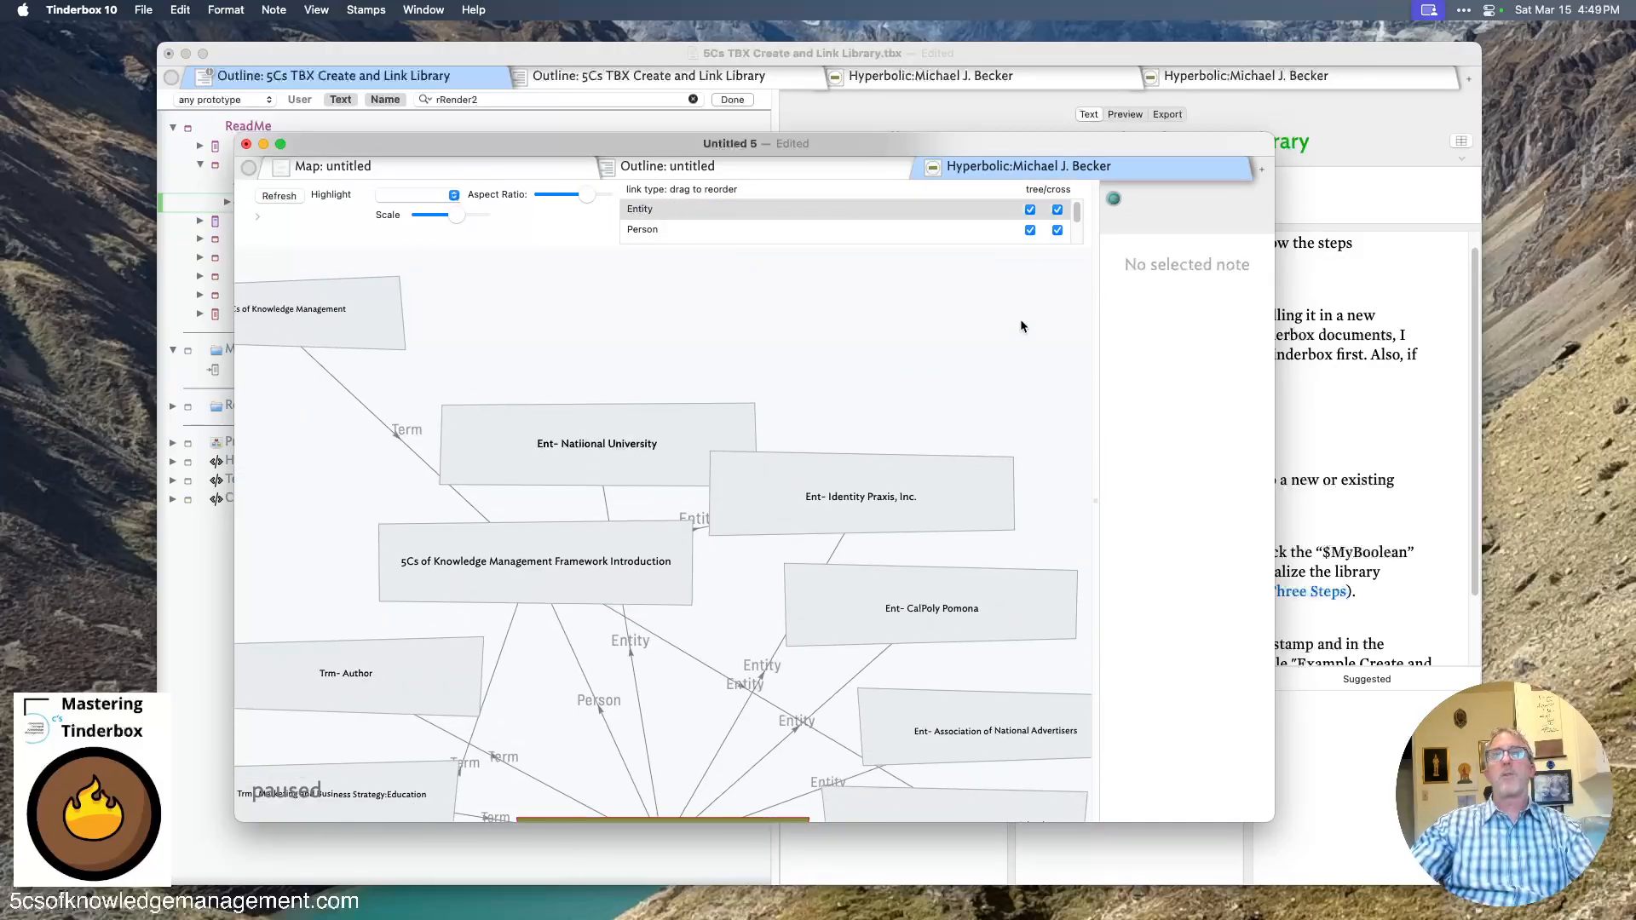
- Turn off the Person and Term link types as tree and cross links so only Entity links show
left_click(1030, 231)
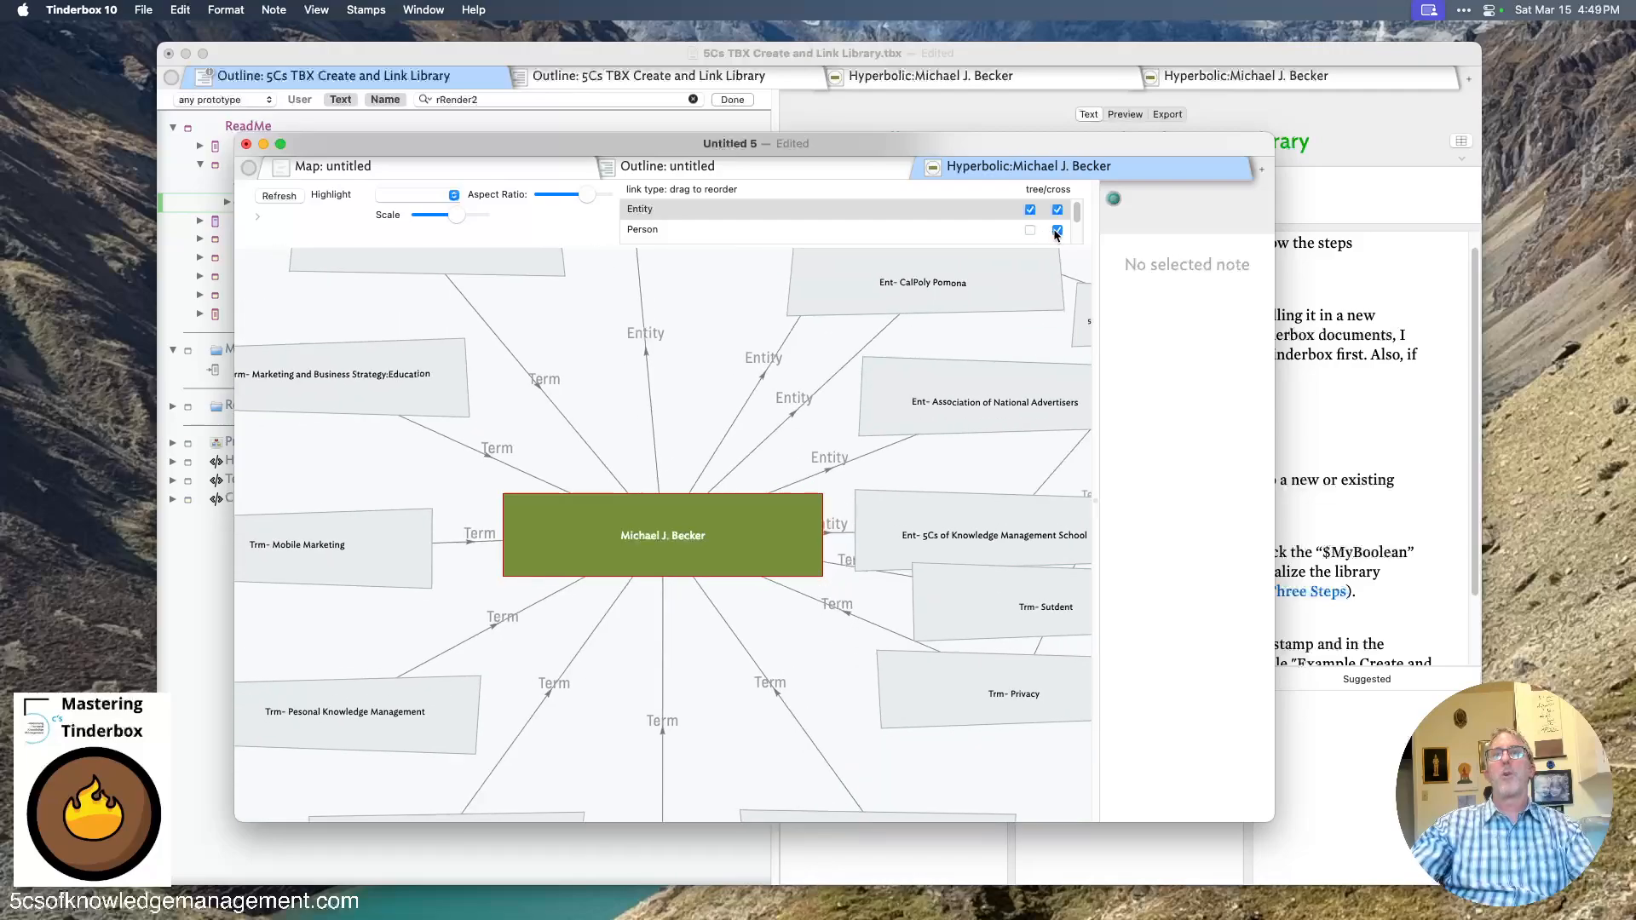
left_click(1056, 230)
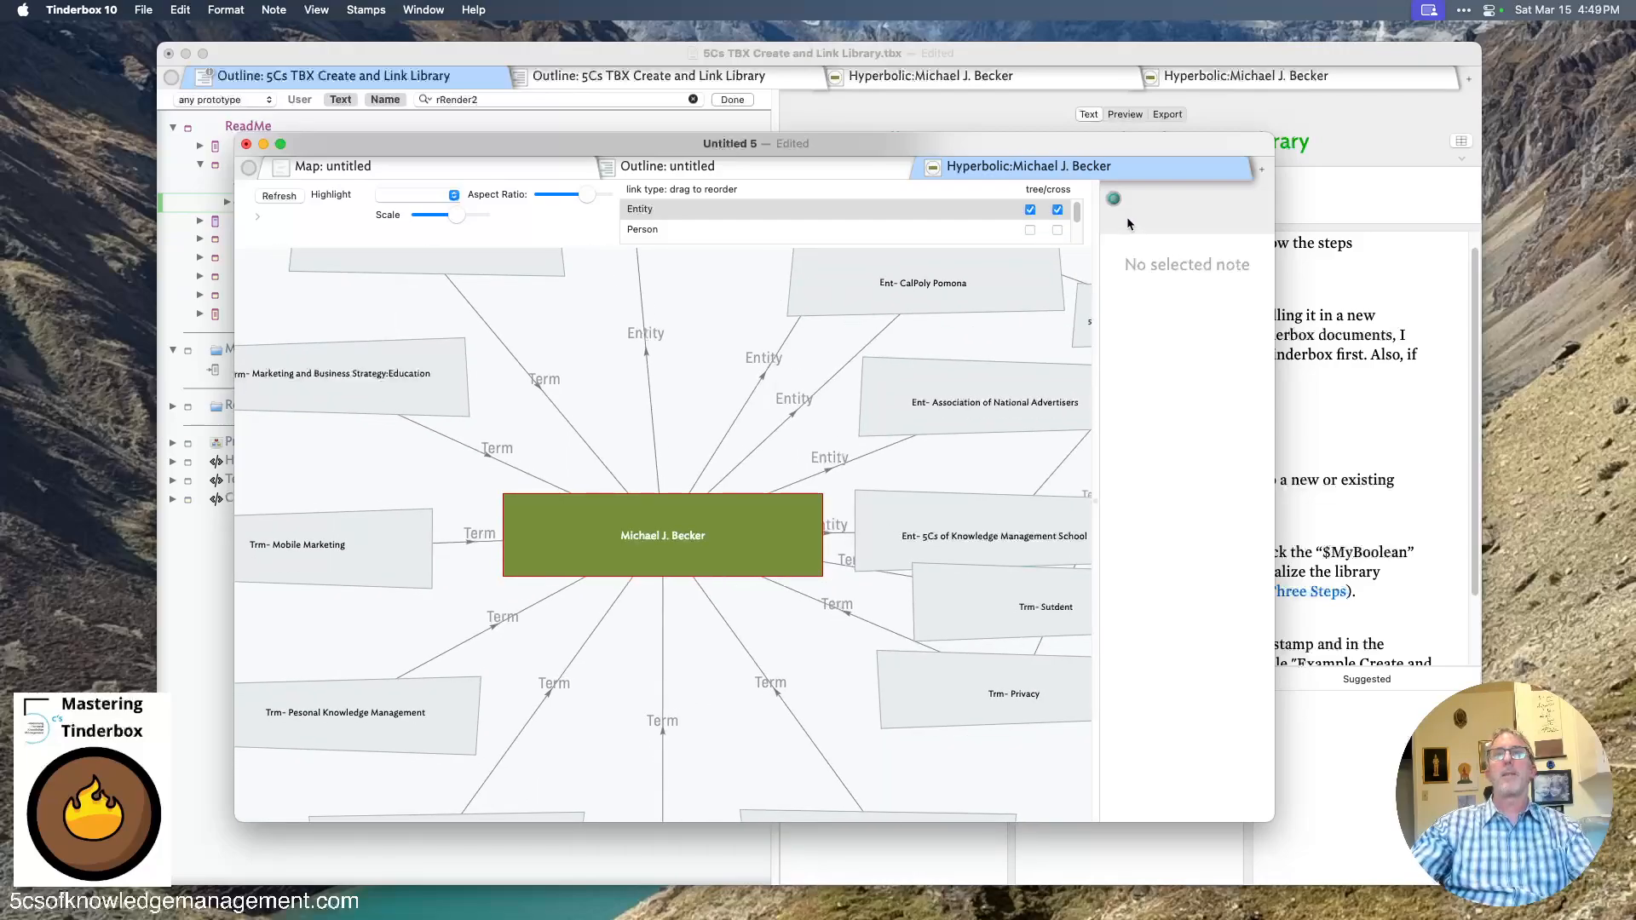
scroll(1031, 222, "down", 1)
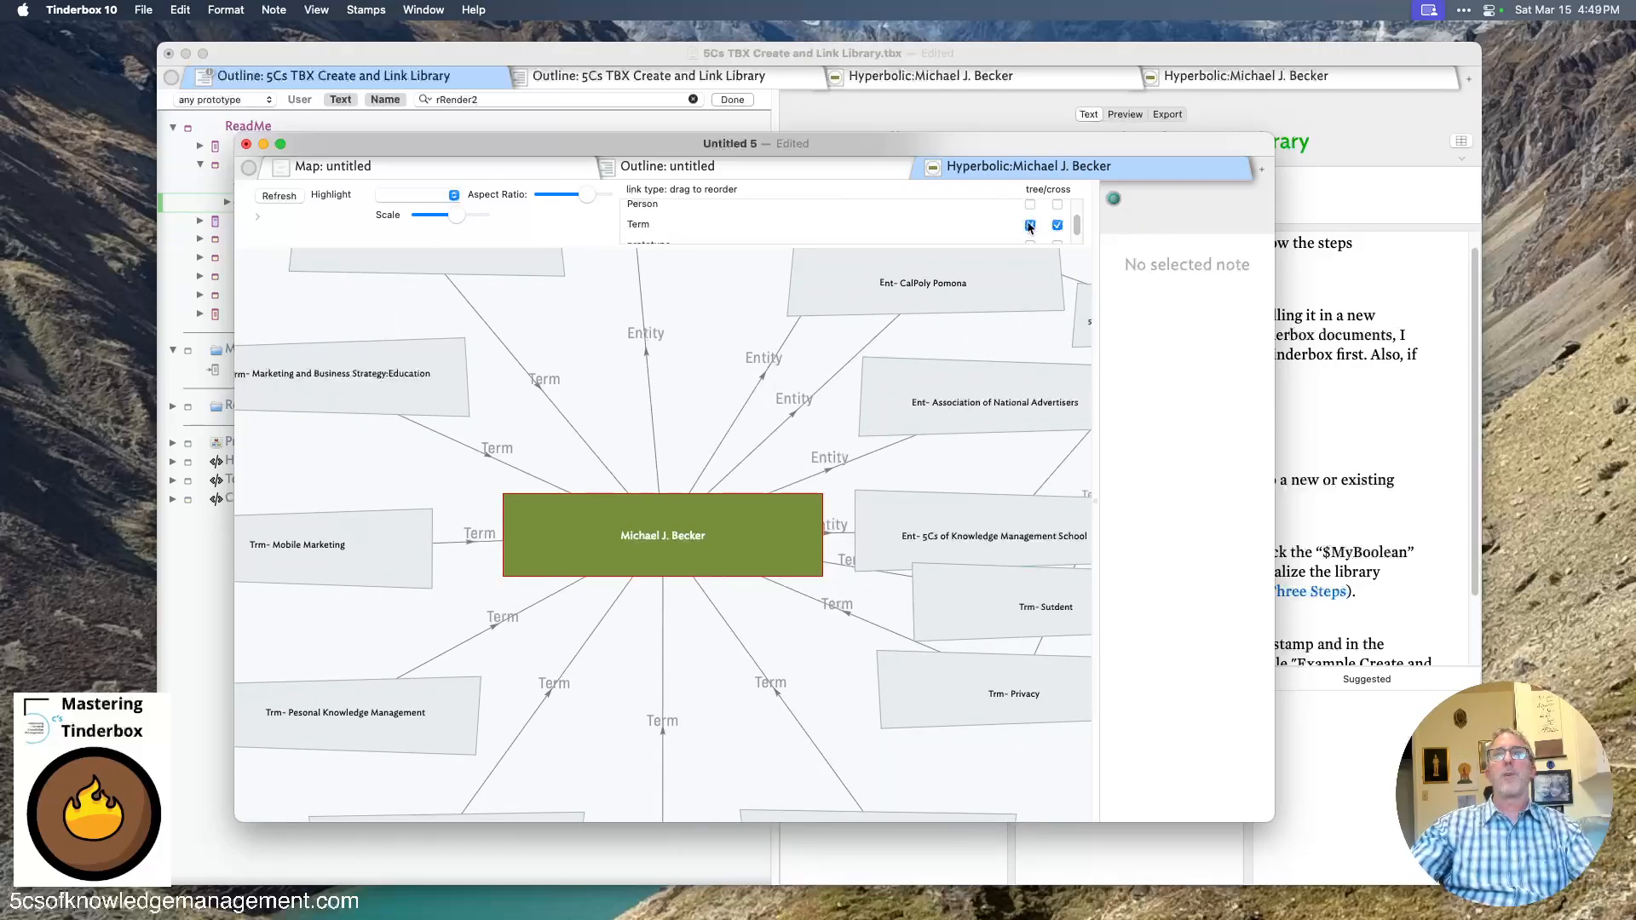
left_click(1031, 225)
left_click(1057, 224)
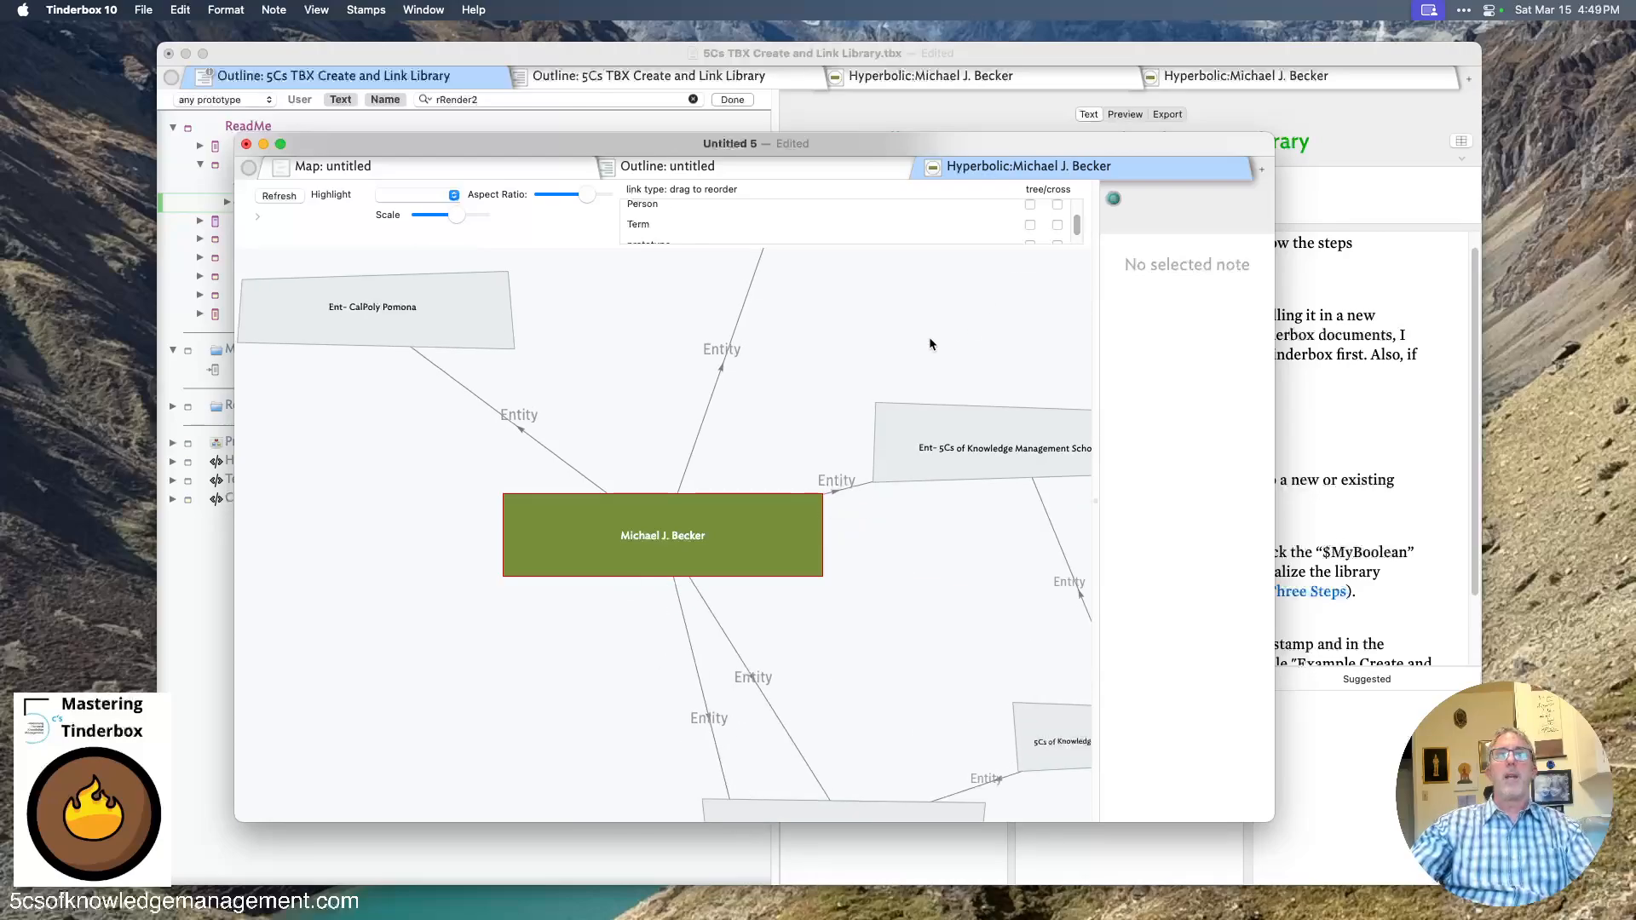
- Enlarge the window and focus the hyperbolic view on the 5Cs of Knowledge Management Framework Introduction note
left_click_drag(898, 319, 861, 289)
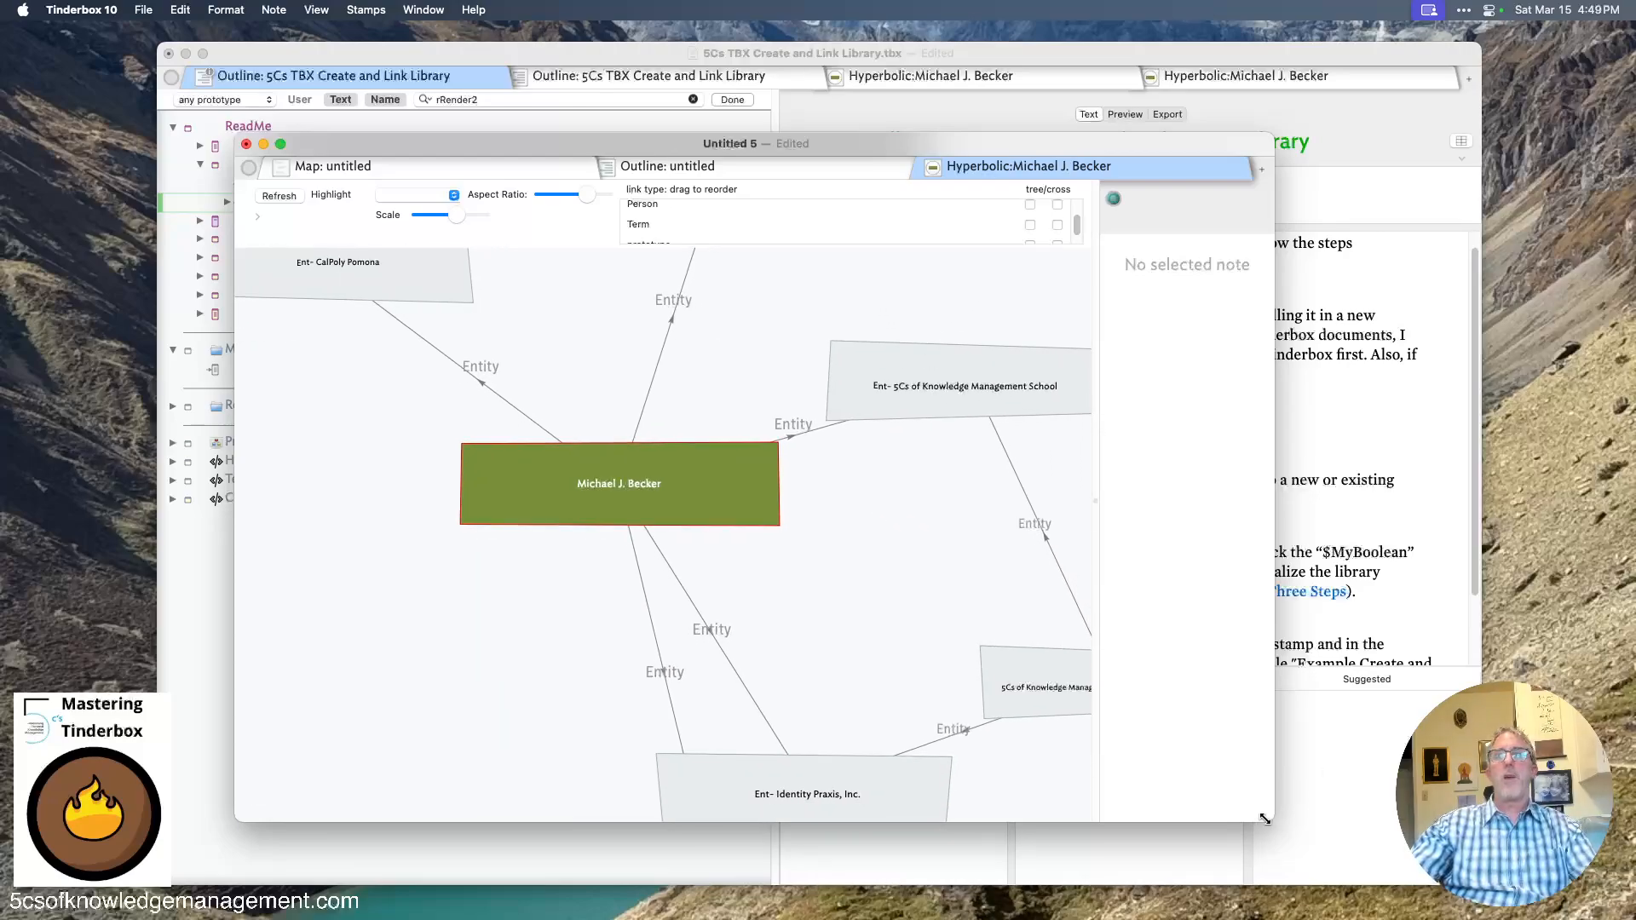
left_click_drag(1265, 818, 1517, 919)
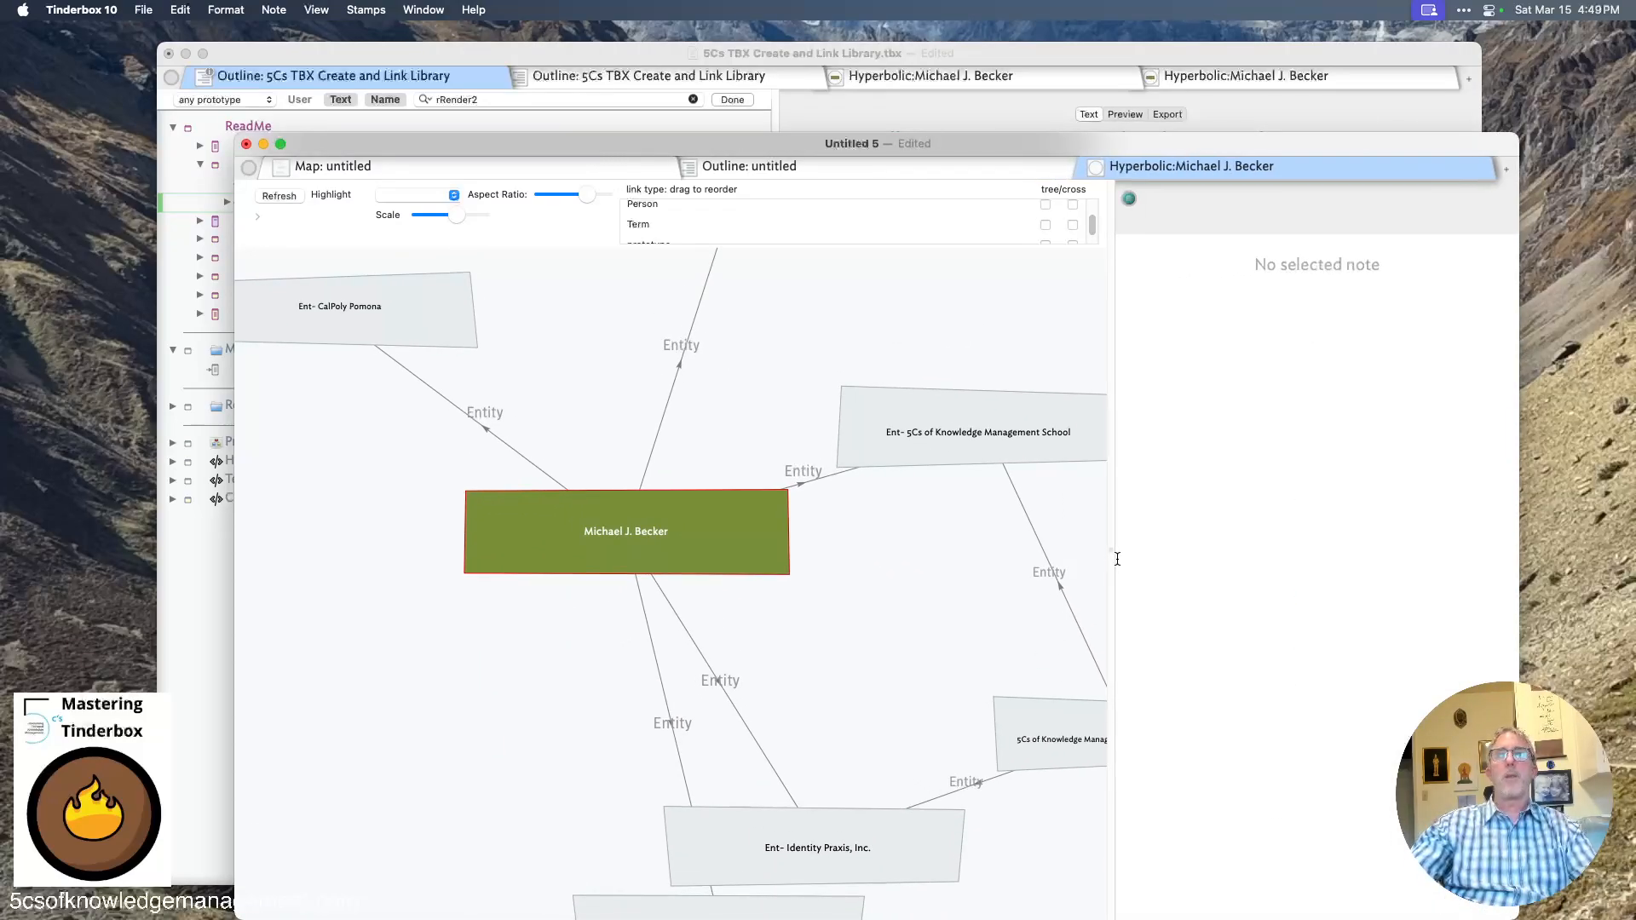
left_click_drag(1117, 559, 1193, 552)
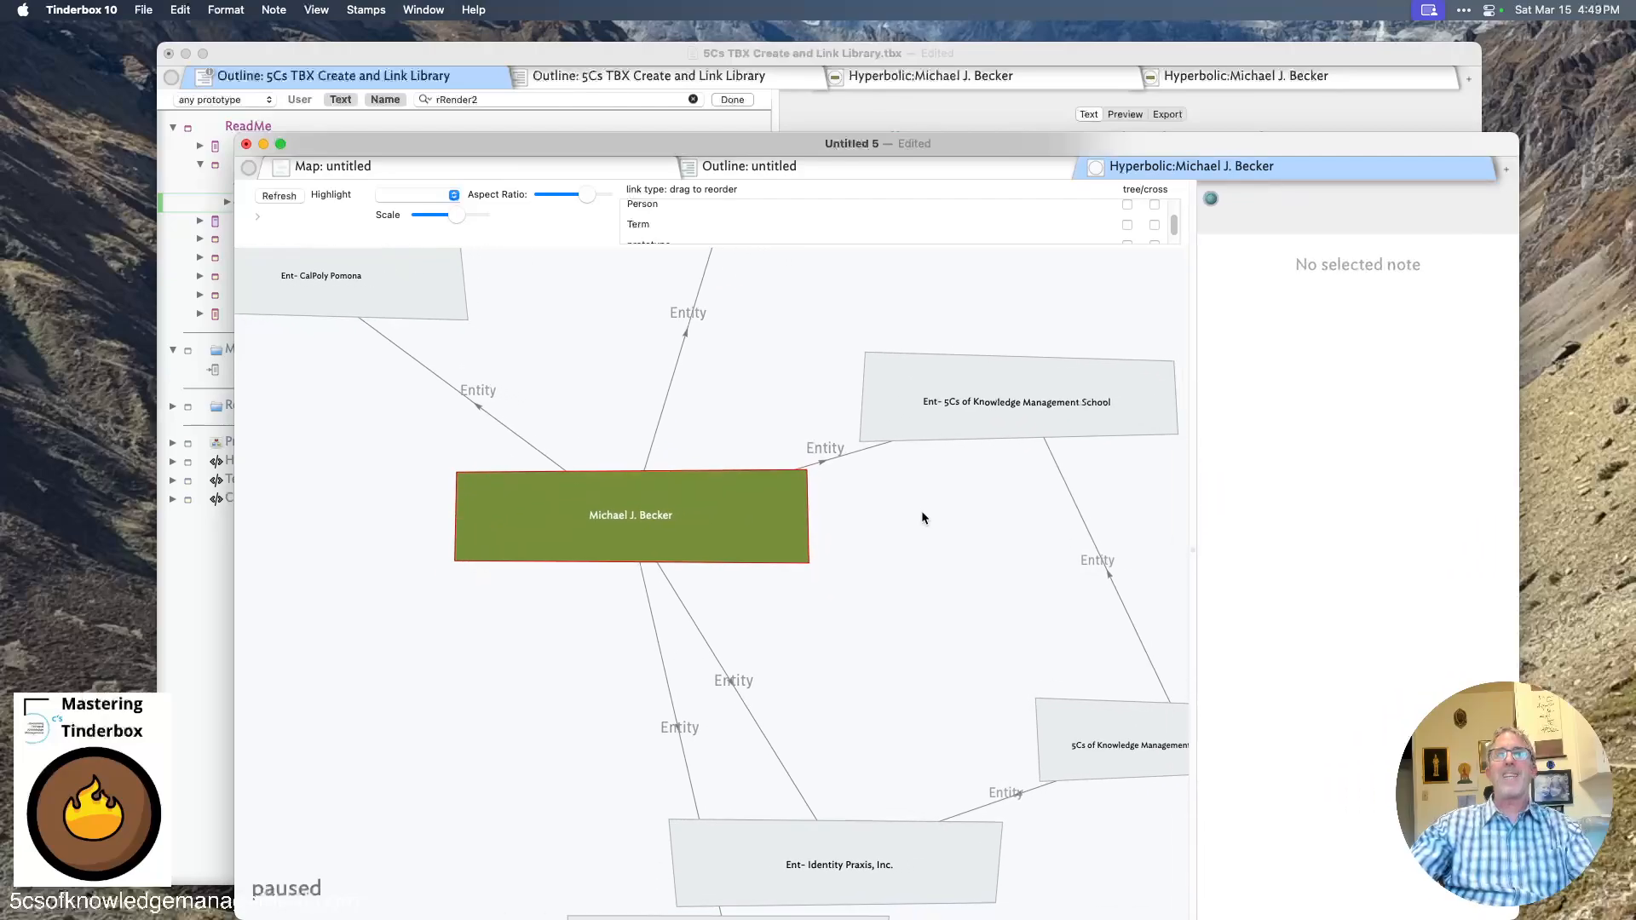
left_click_drag(922, 509, 665, 351)
left_click(953, 565)
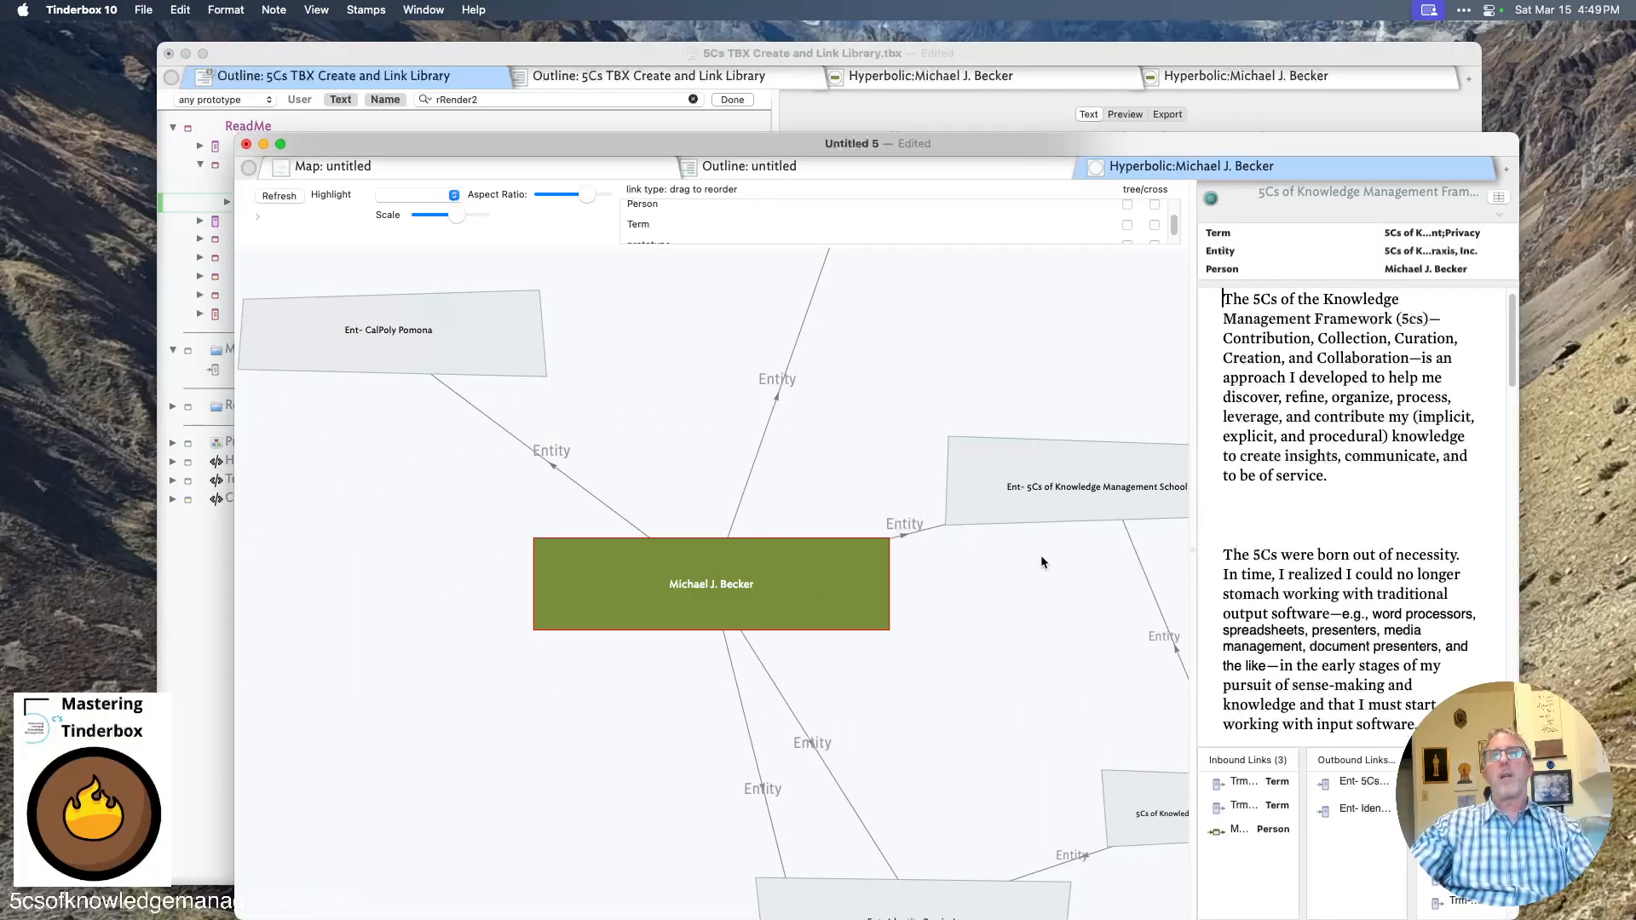
left_click_drag(1021, 641, 796, 772)
left_click_drag(537, 523, 497, 351)
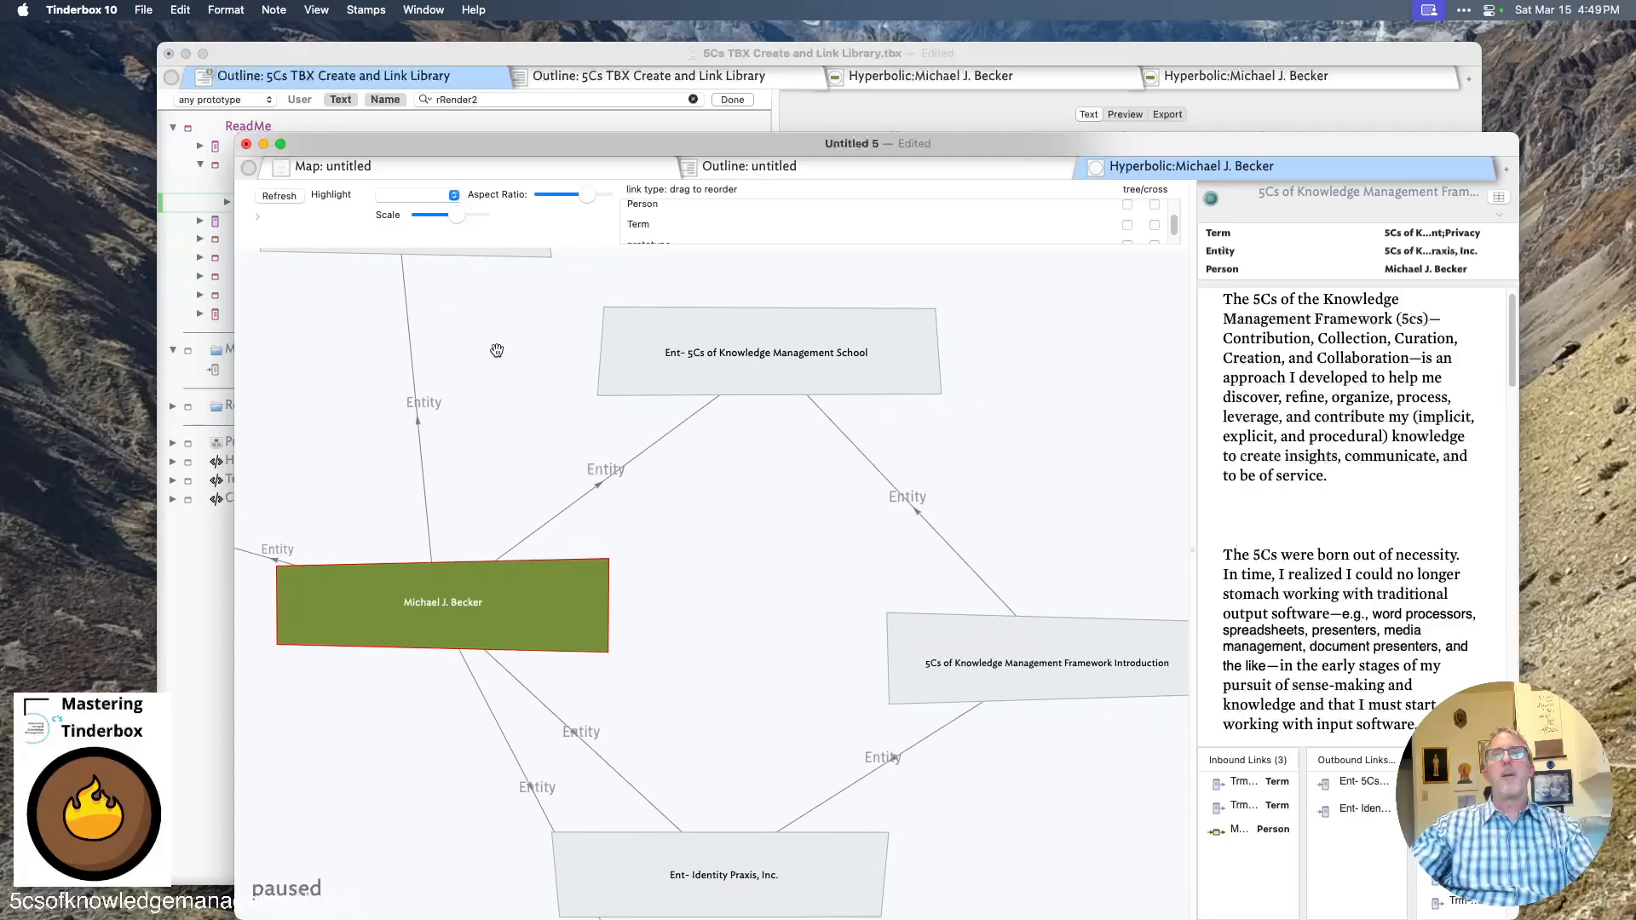
right_click(996, 664)
left_click(1080, 812)
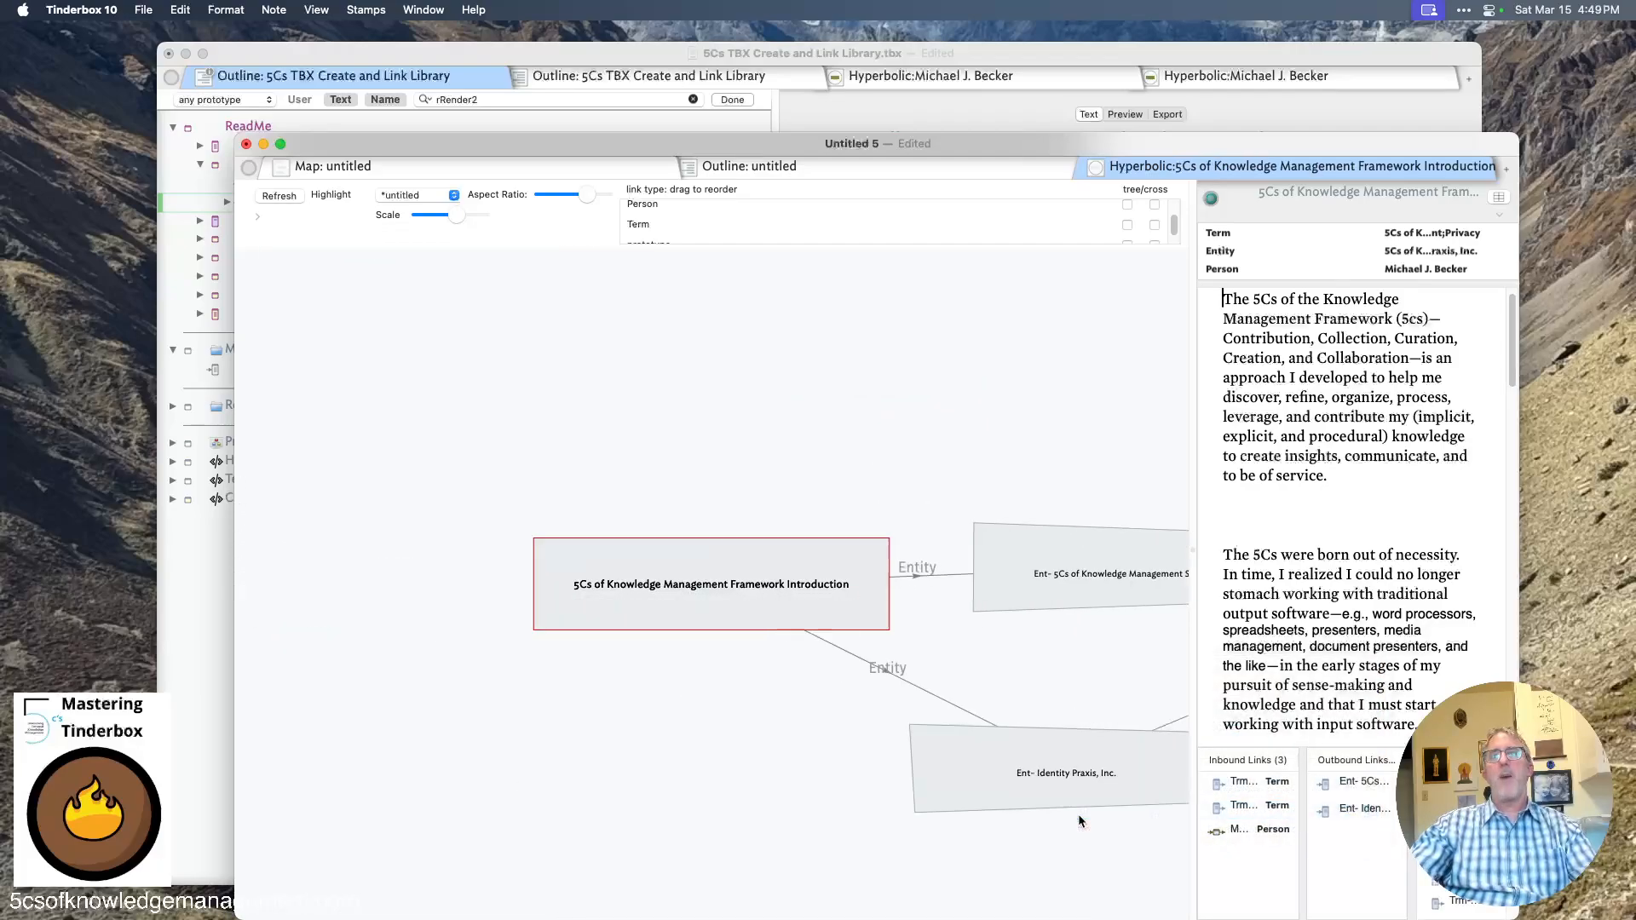
- Pan around the focused hyperbolic graph to examine the Entity links between notes
left_click_drag(569, 628, 816, 773)
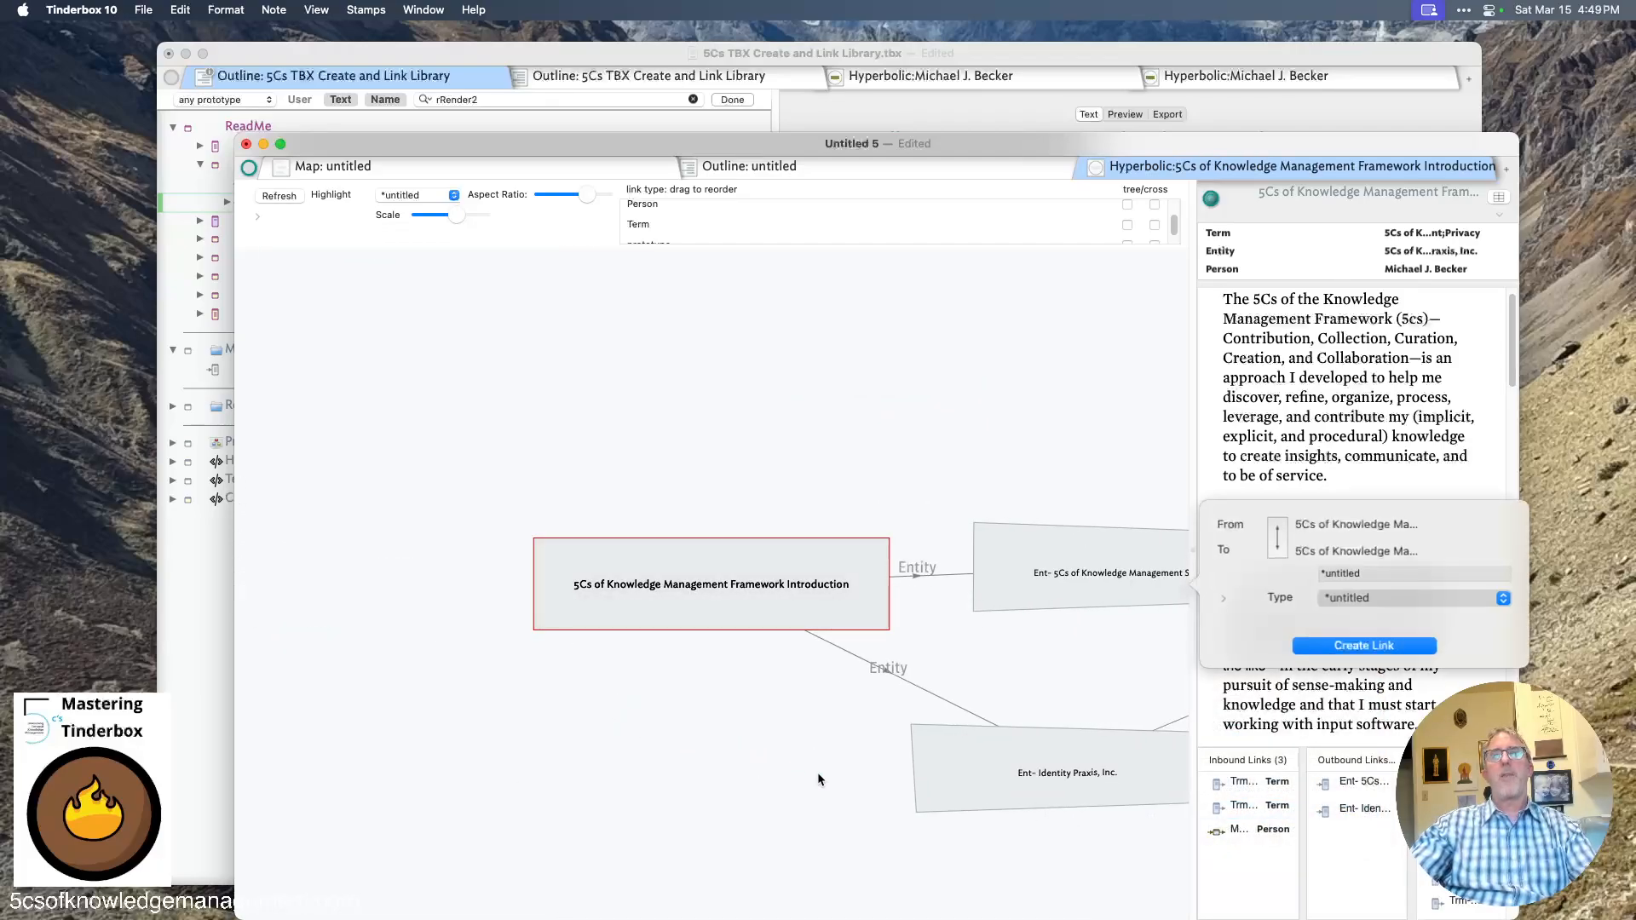
left_click(818, 773)
left_click_drag(921, 438, 548, 316)
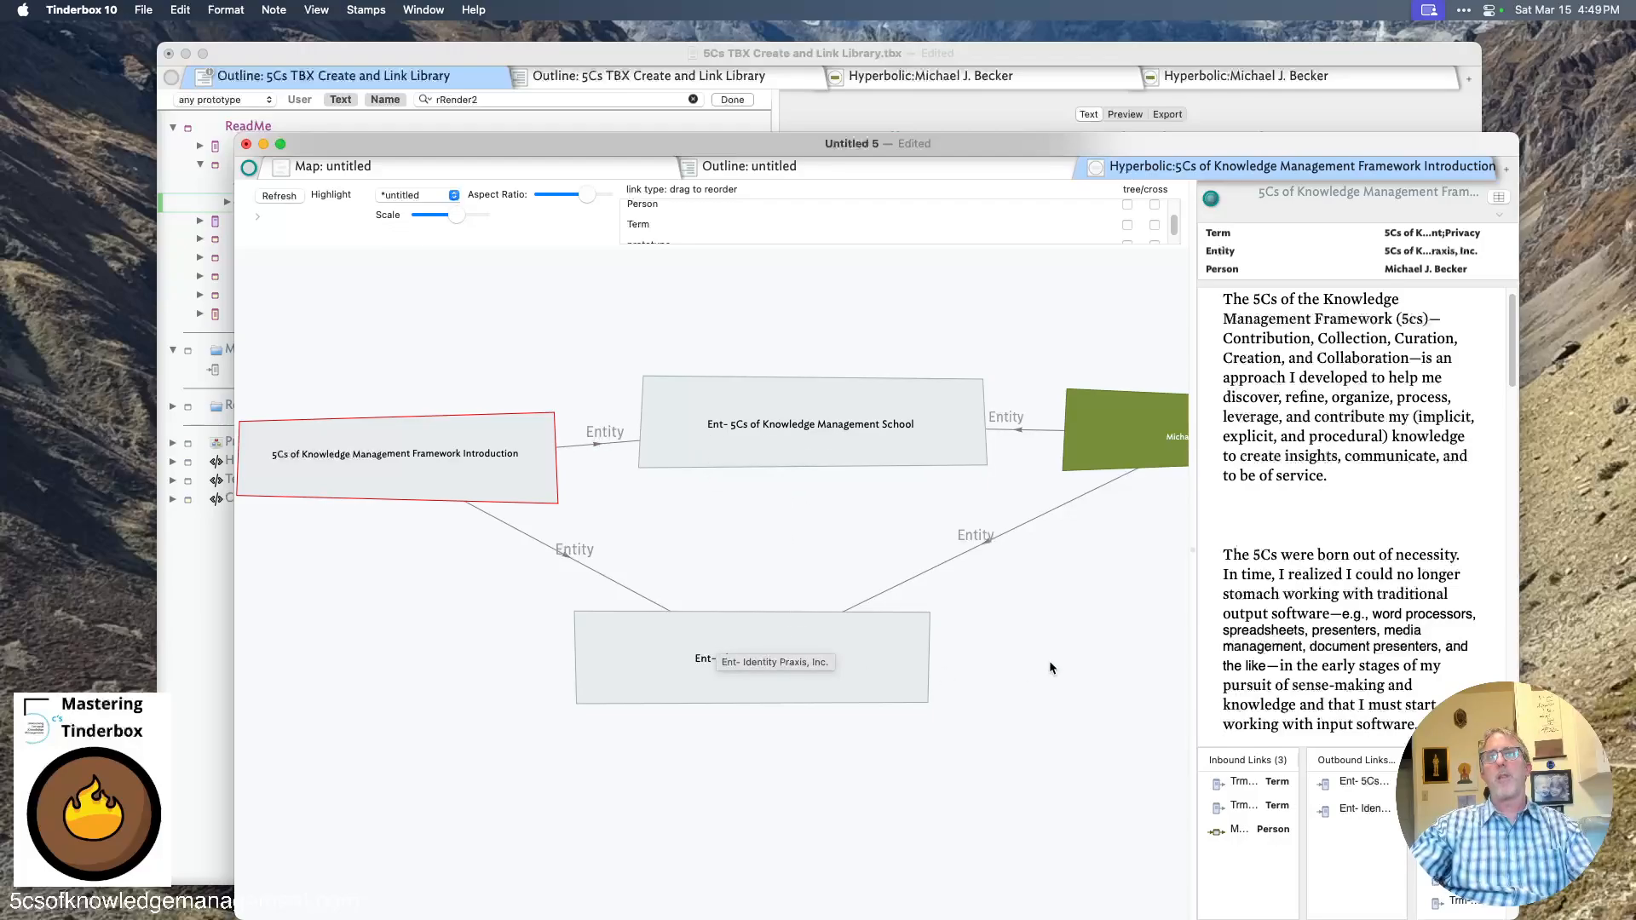
left_click_drag(1050, 662, 742, 786)
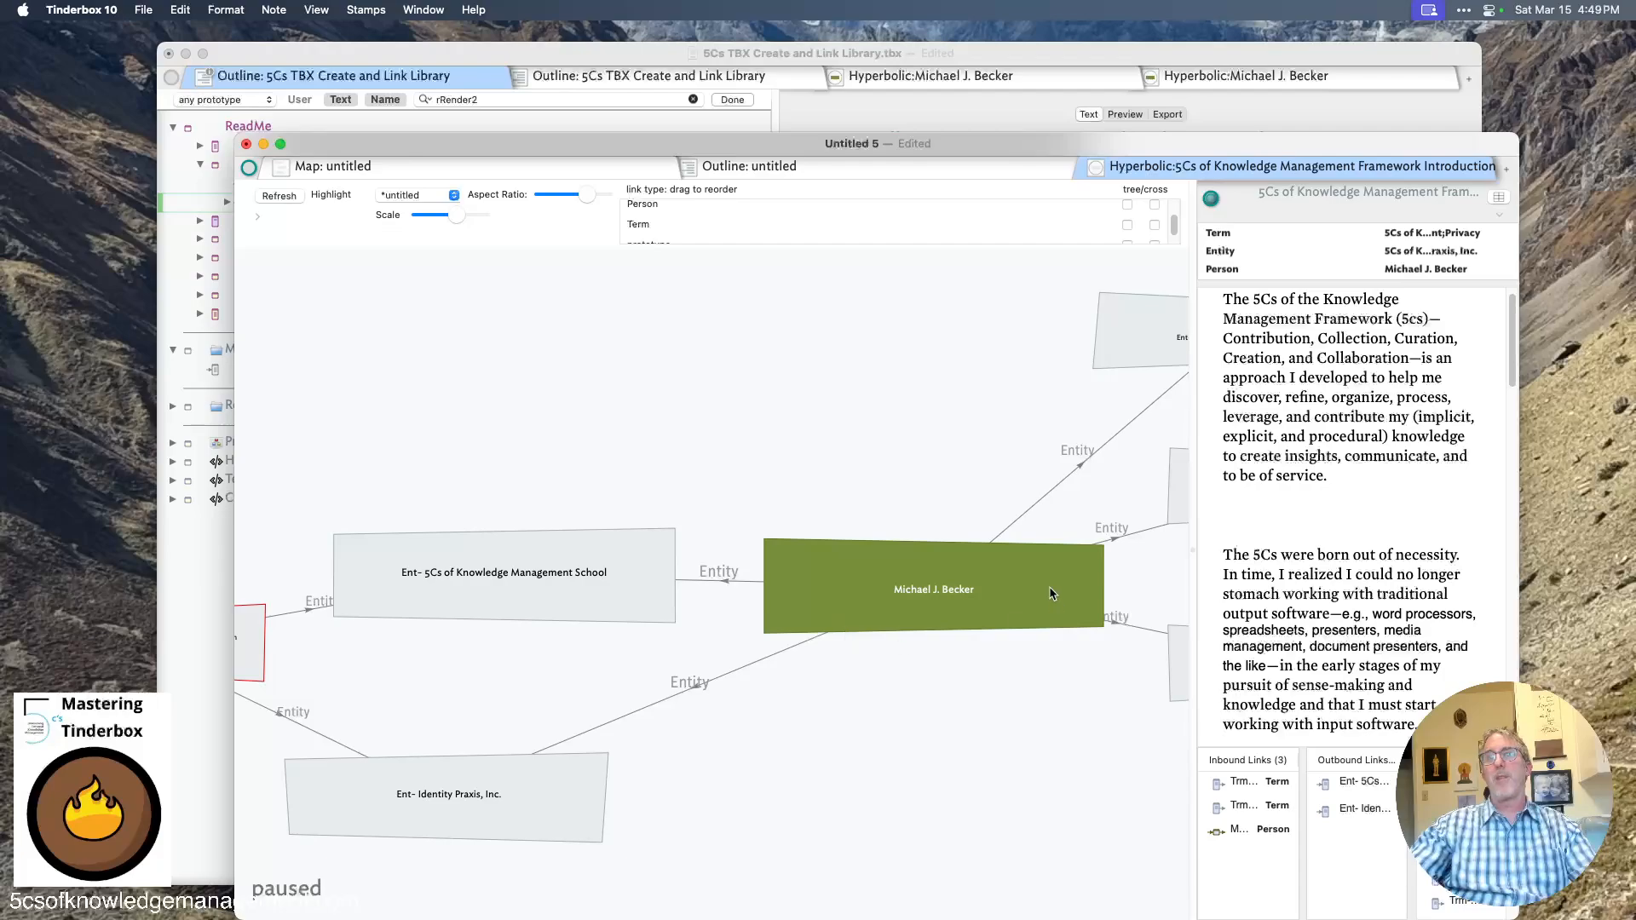
left_click_drag(1050, 594, 693, 751)
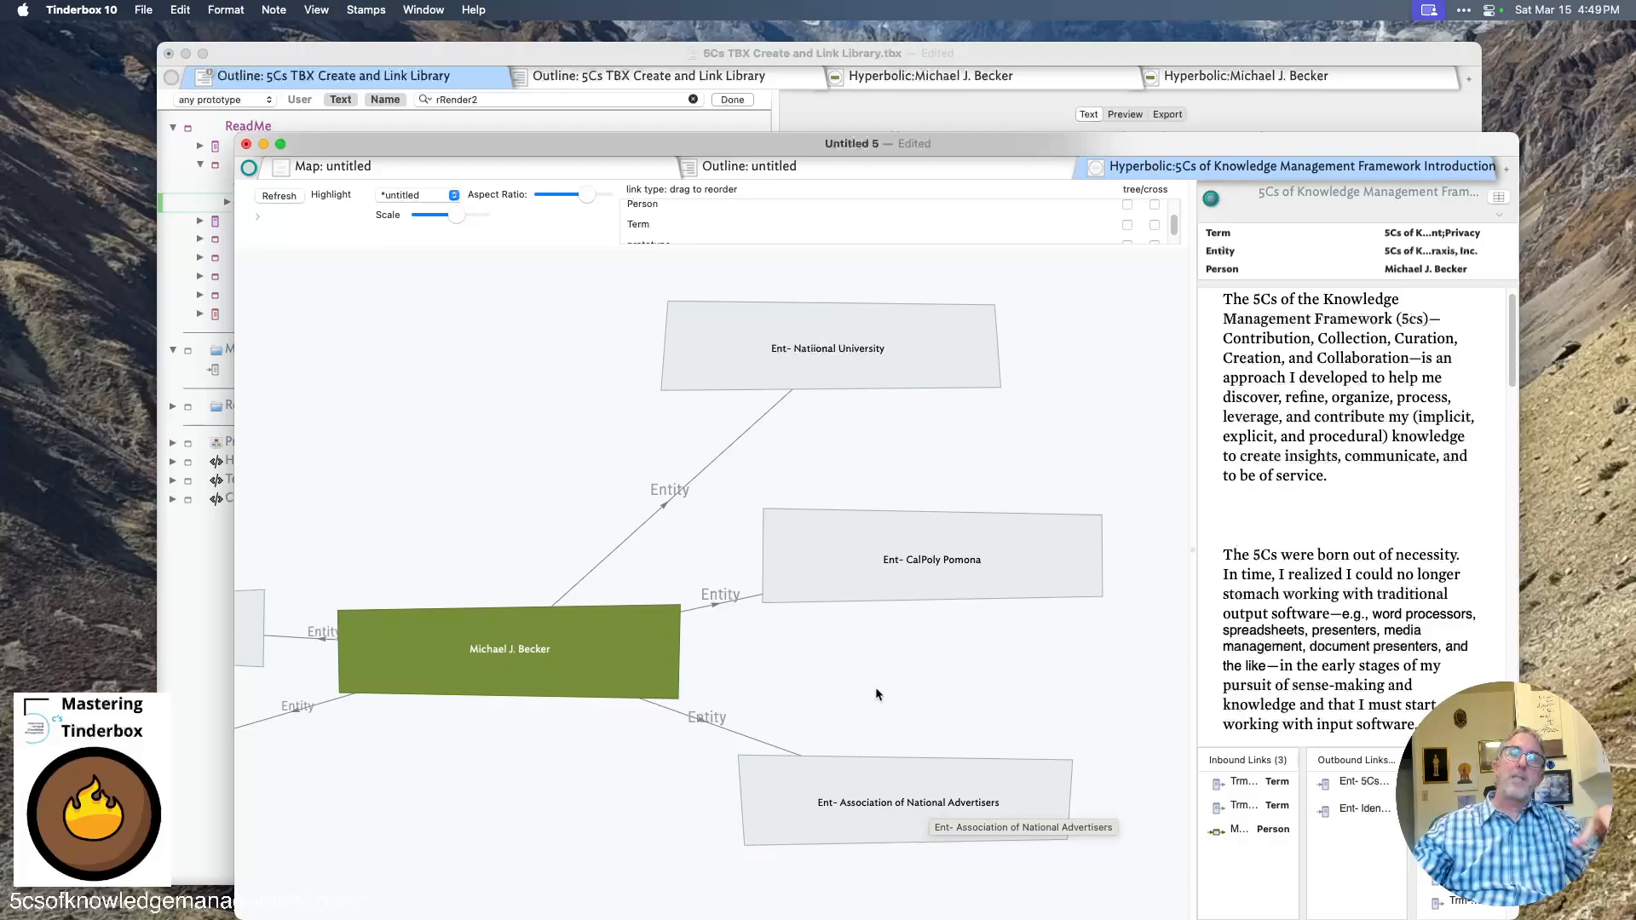
left_click_drag(588, 470, 1122, 366)
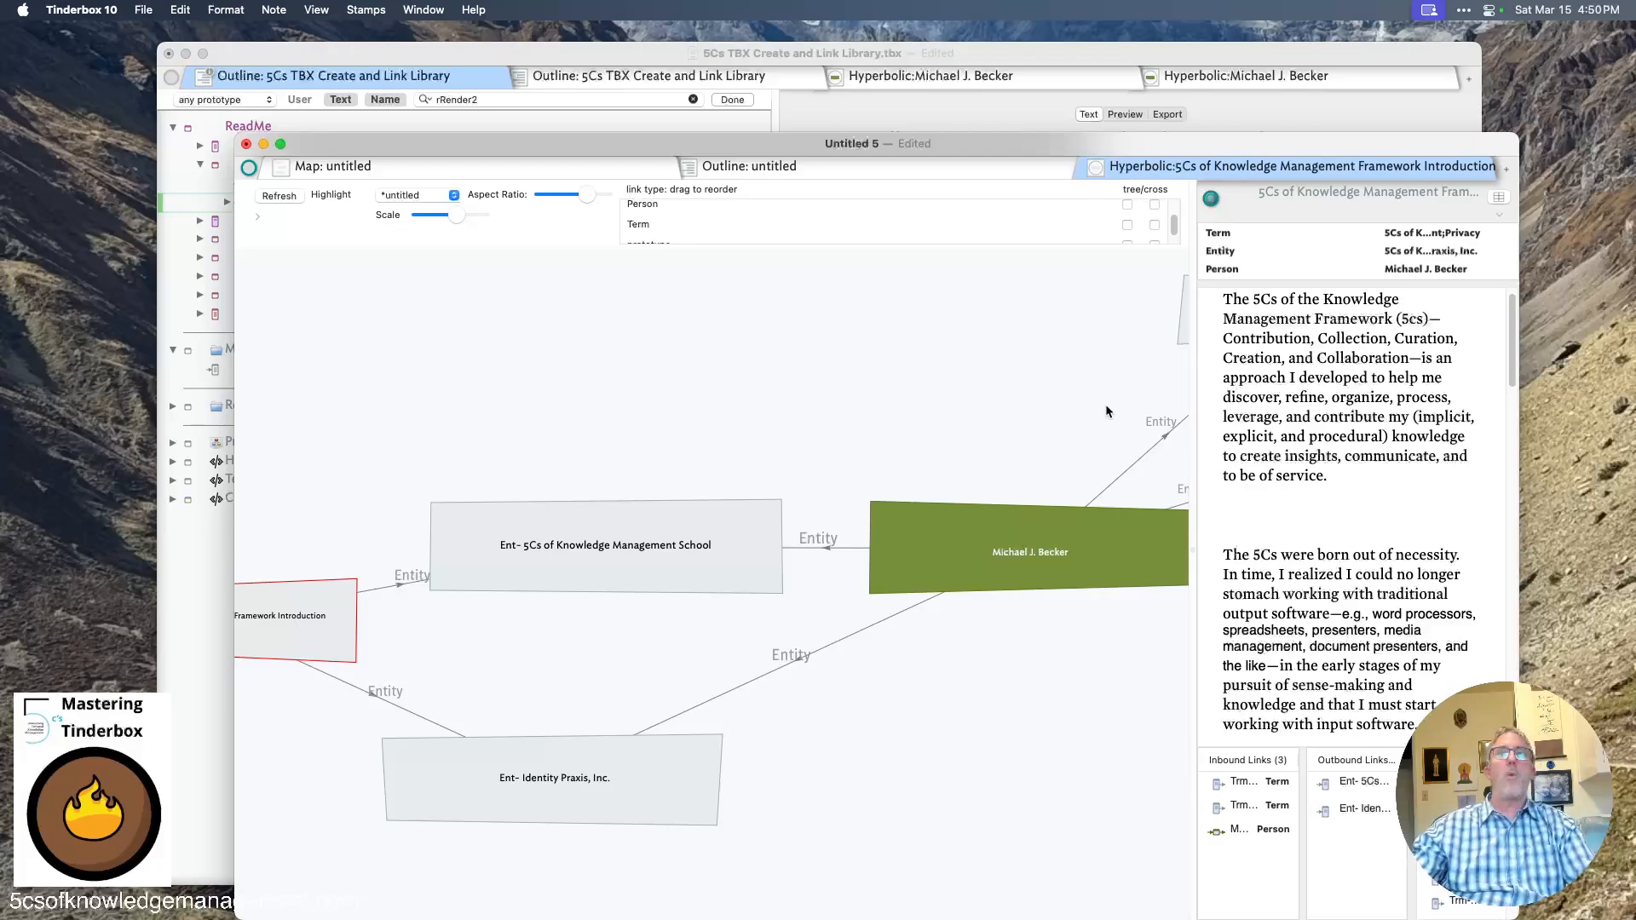
- Switch to the outline tab and collapse the Entities Folder and Resources Folder
left_click(576, 162)
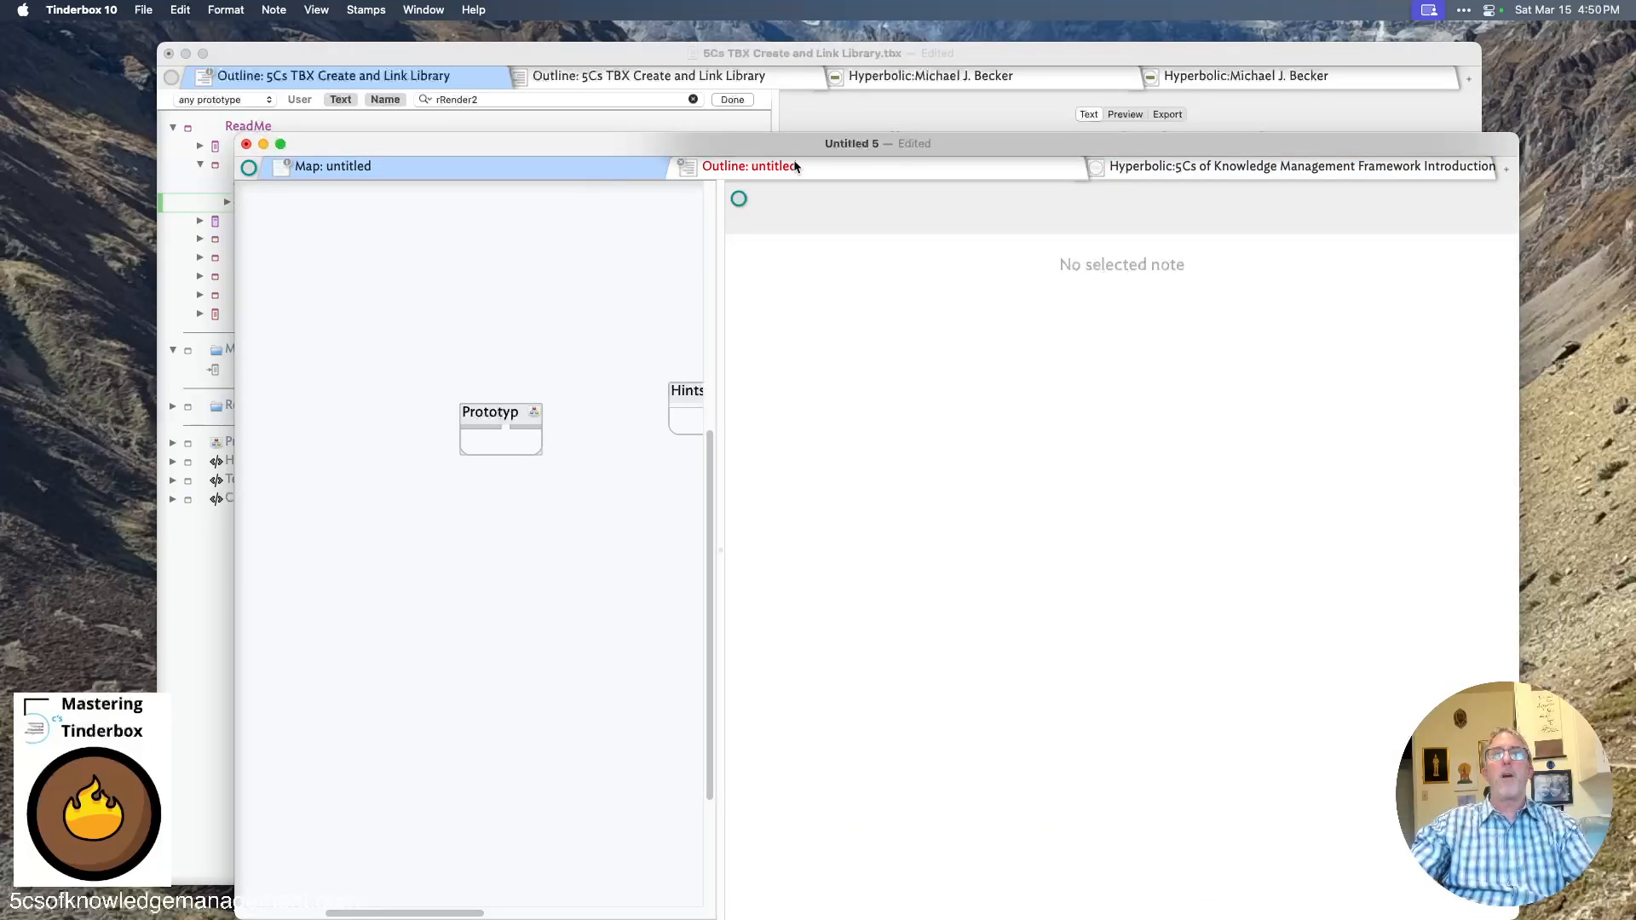
left_click(690, 166)
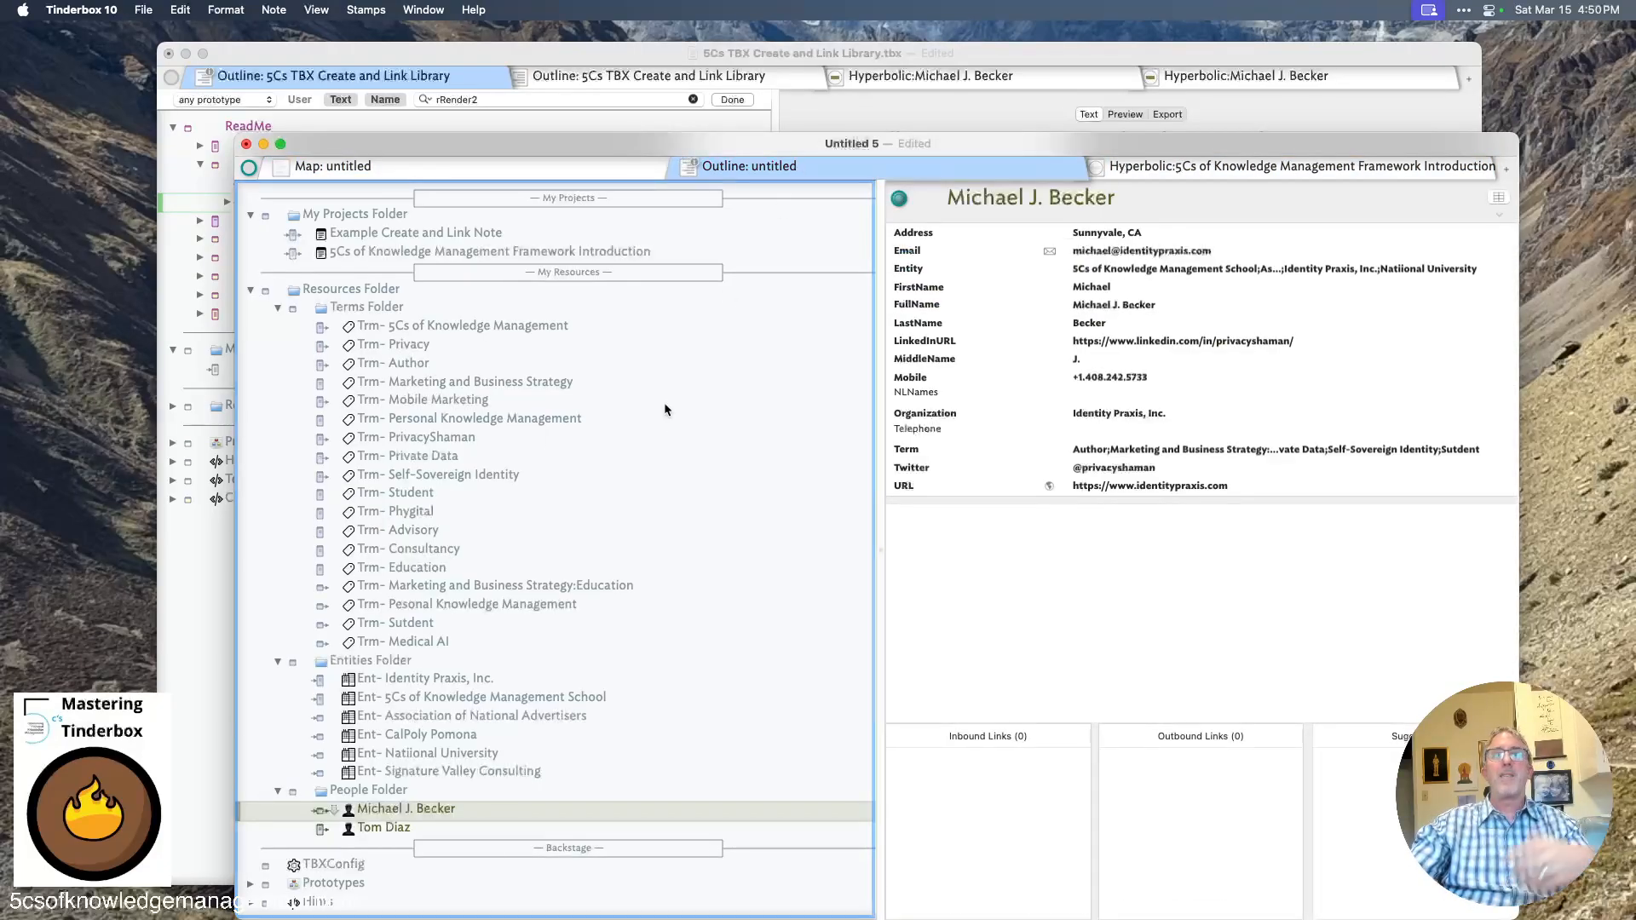
left_click(277, 663)
left_click(252, 290)
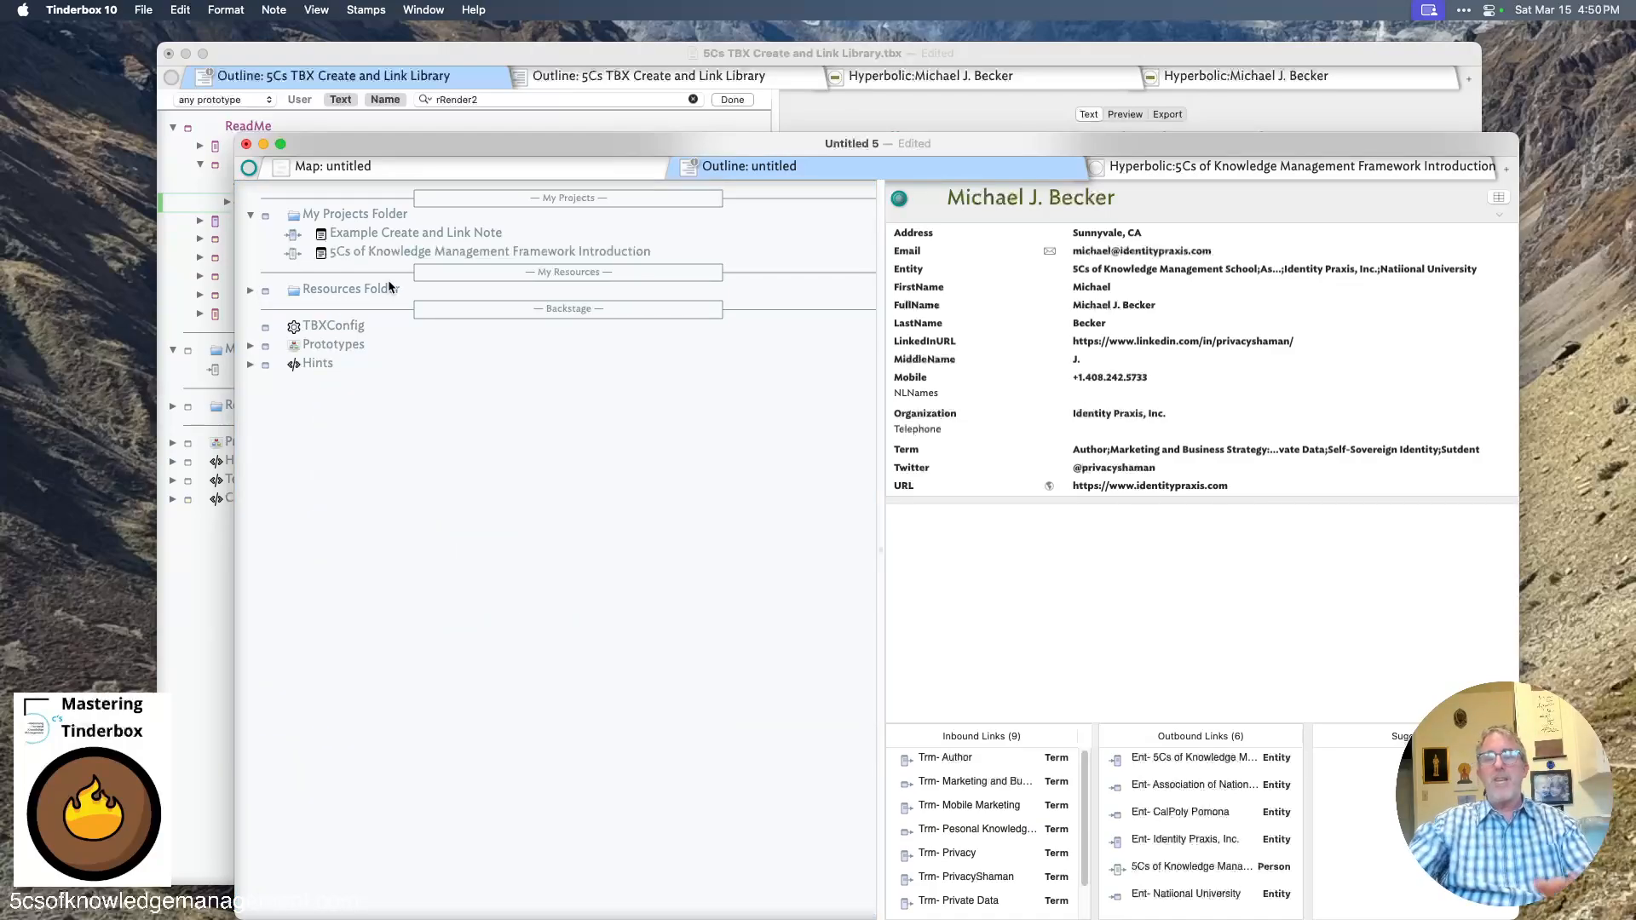
- Expand the Hints container, its Stamps folder, and the Prototypes container in the outline
left_click(252, 365)
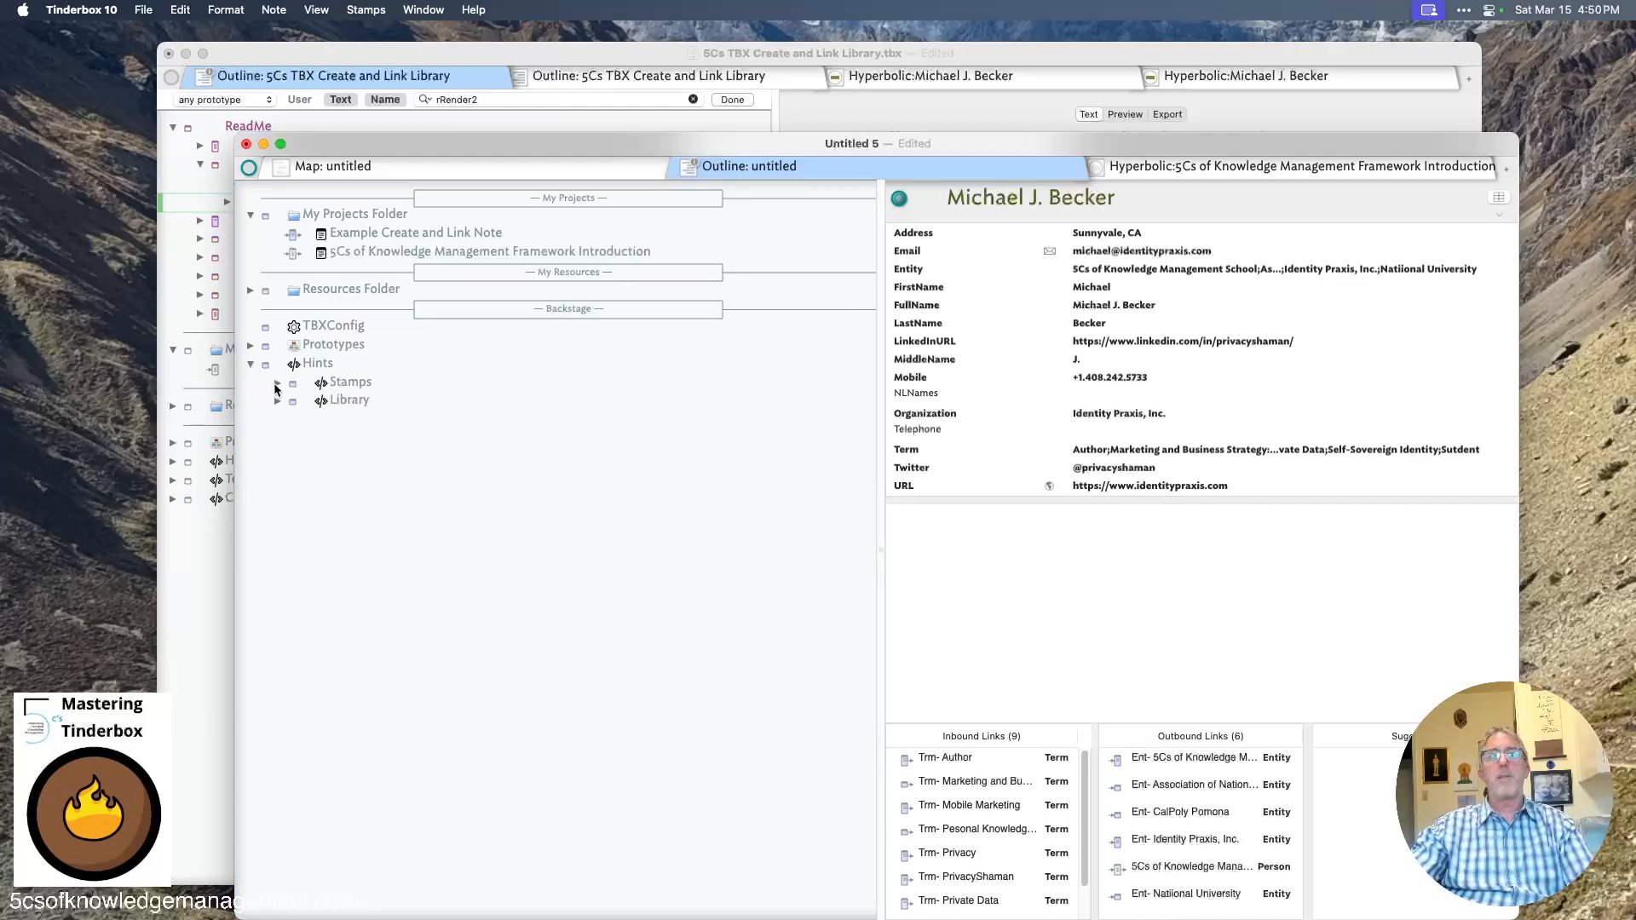
left_click(278, 384)
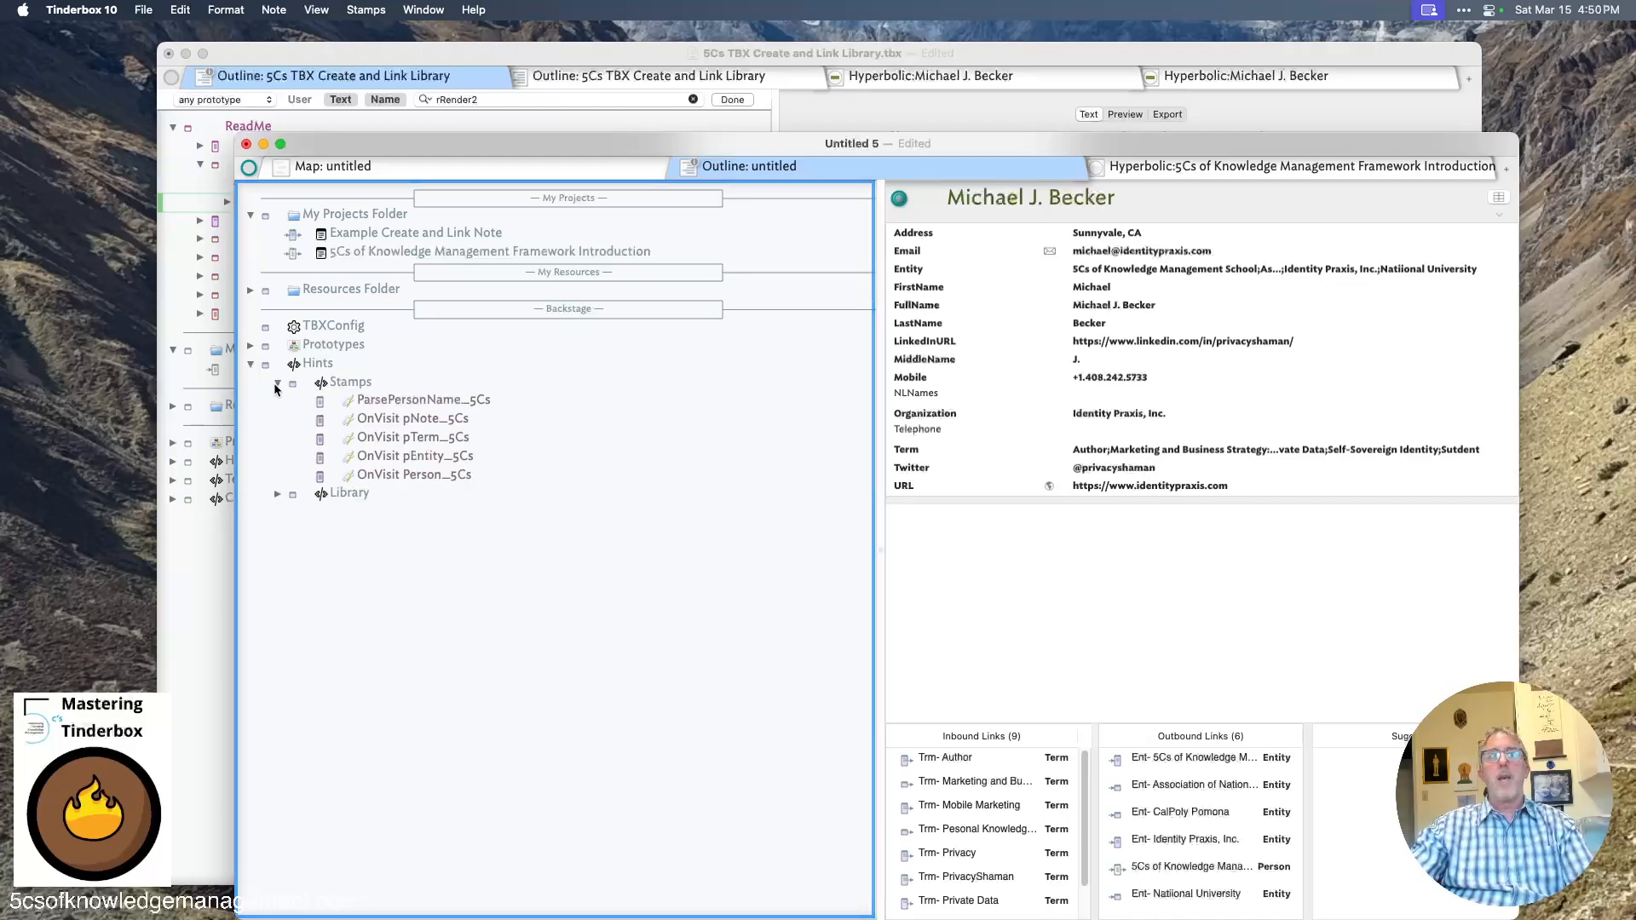
left_click(251, 346)
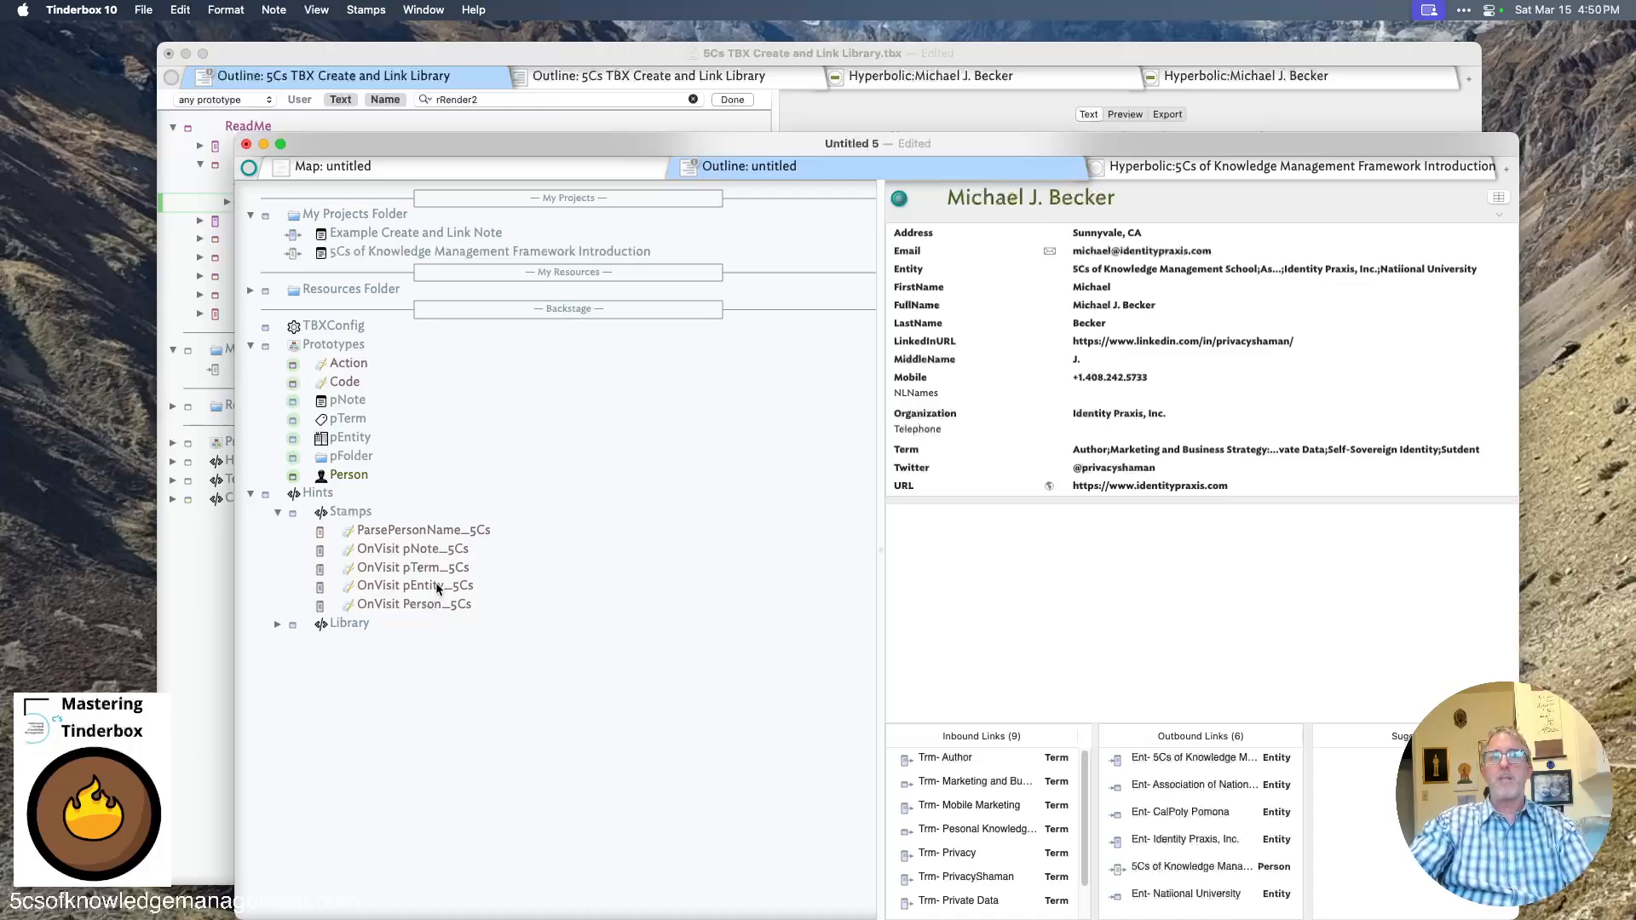
- Open the OnVisit pNote_5Cs stamp and highlight its create-and-link-notes code lines
left_click(439, 554)
scroll(951, 611, "down", 5)
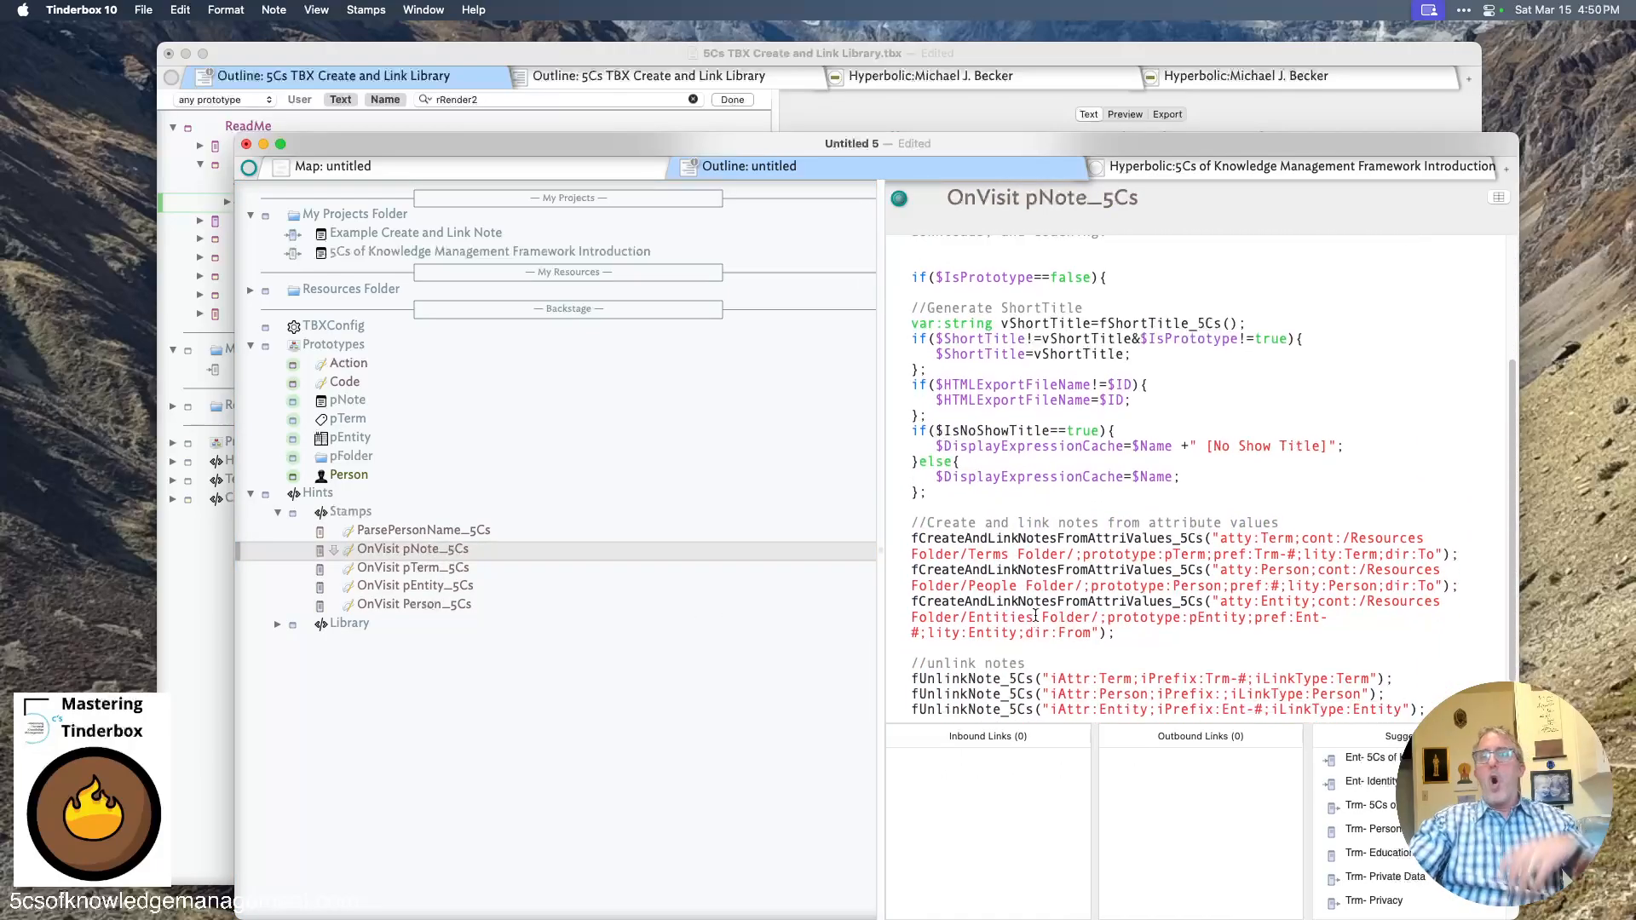
left_click_drag(912, 523, 1460, 559)
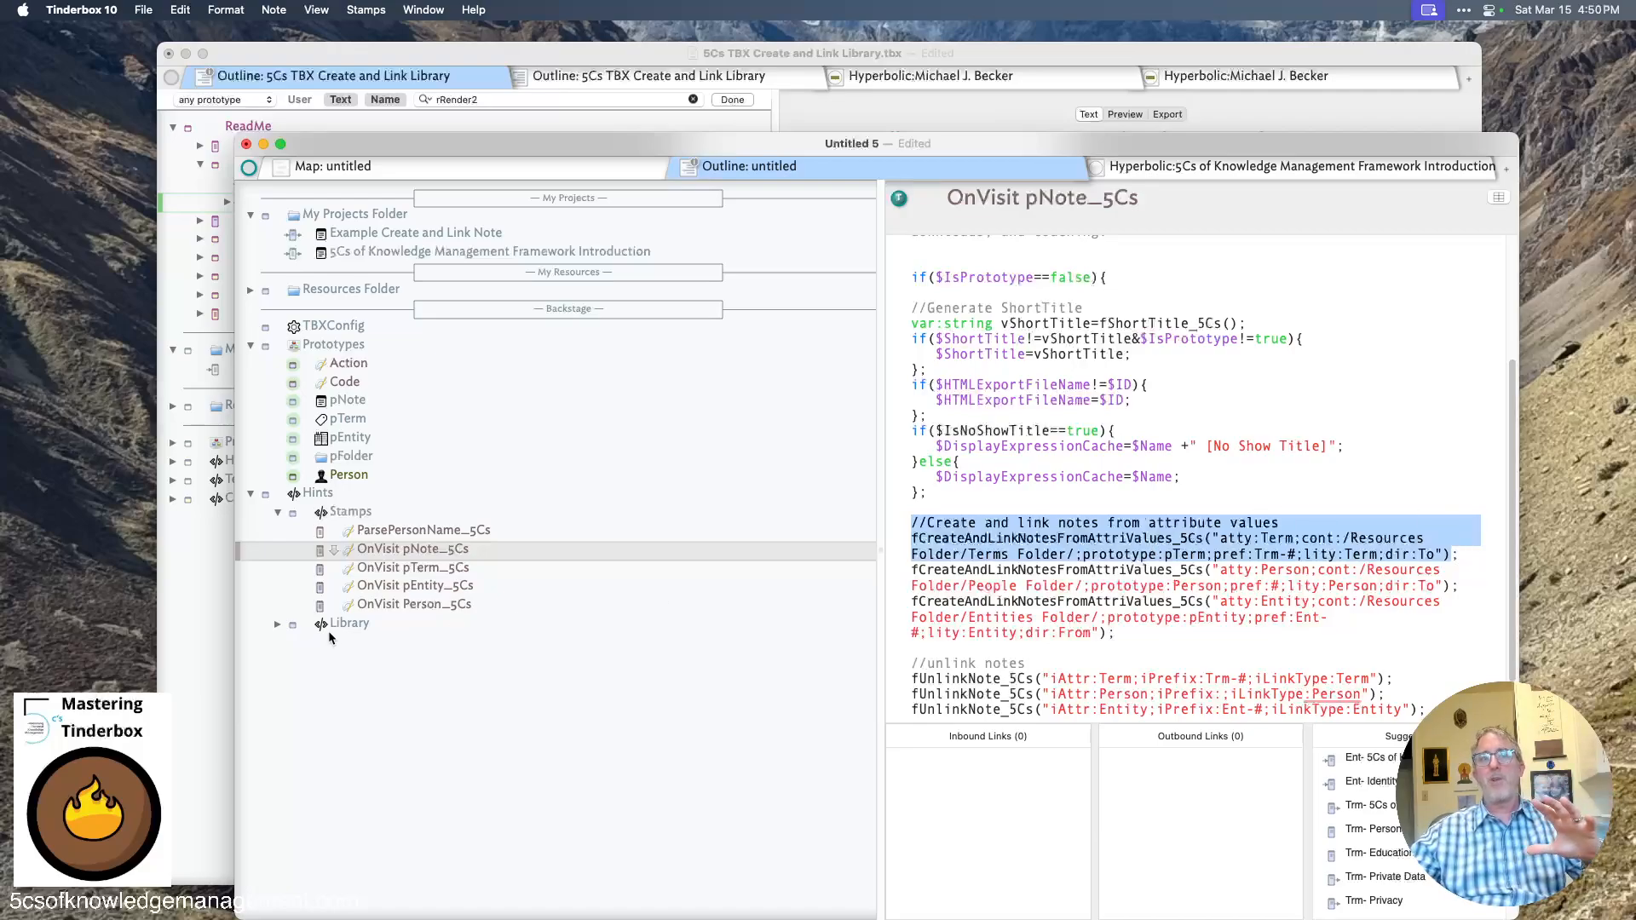
- Expand the Library folder under Hints and the Resources Folder in the outline
left_click(278, 625)
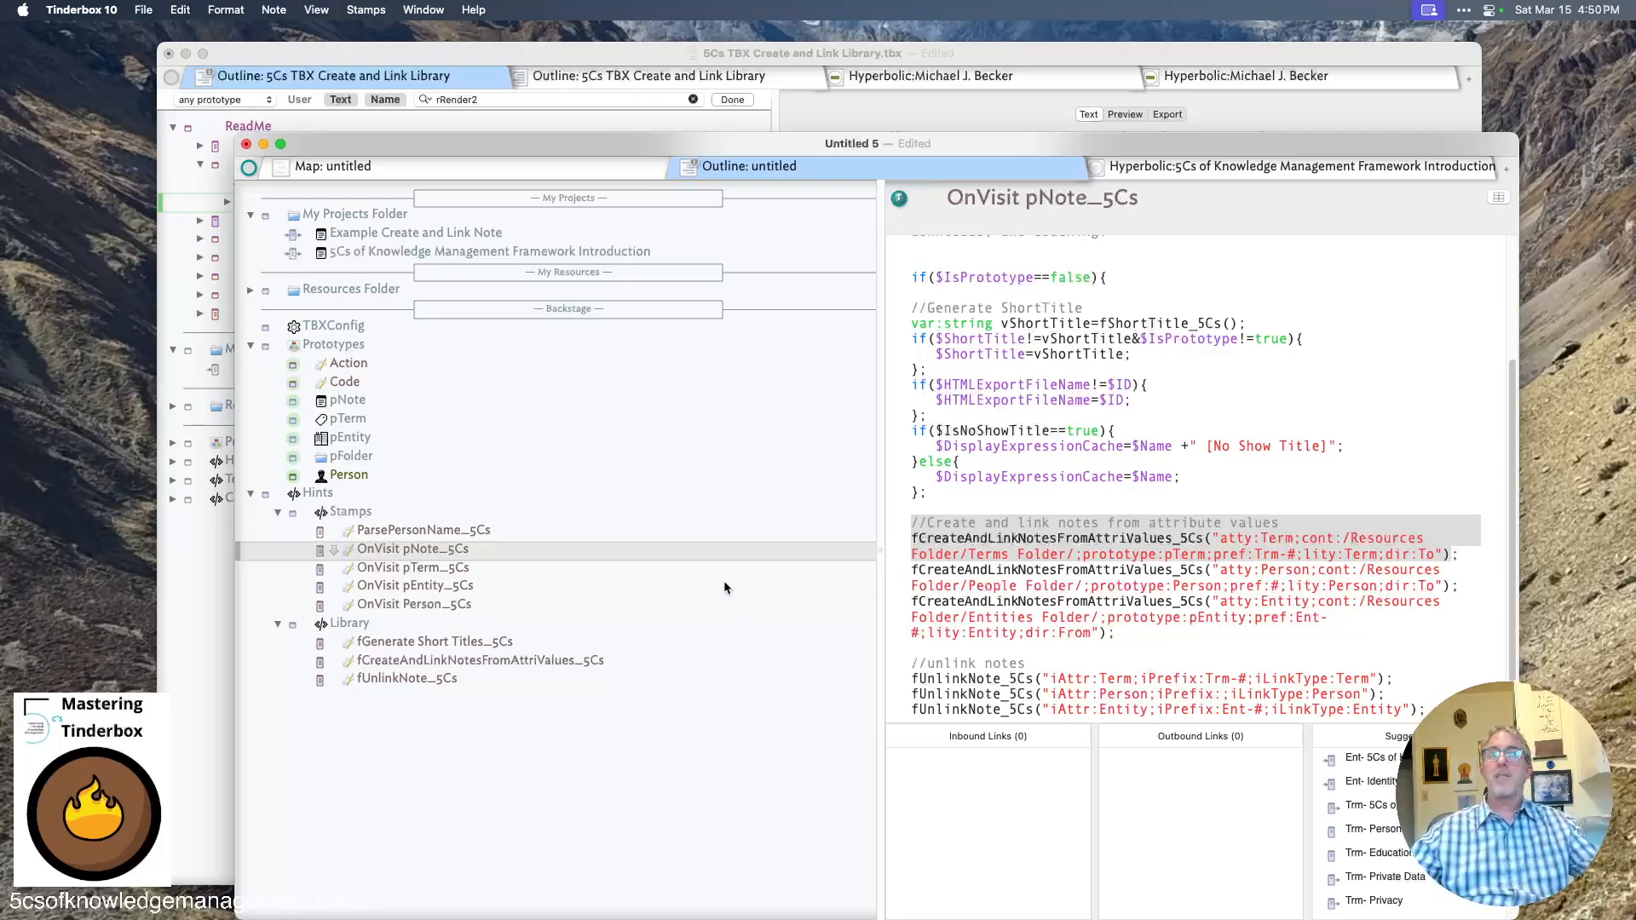
left_click(252, 292)
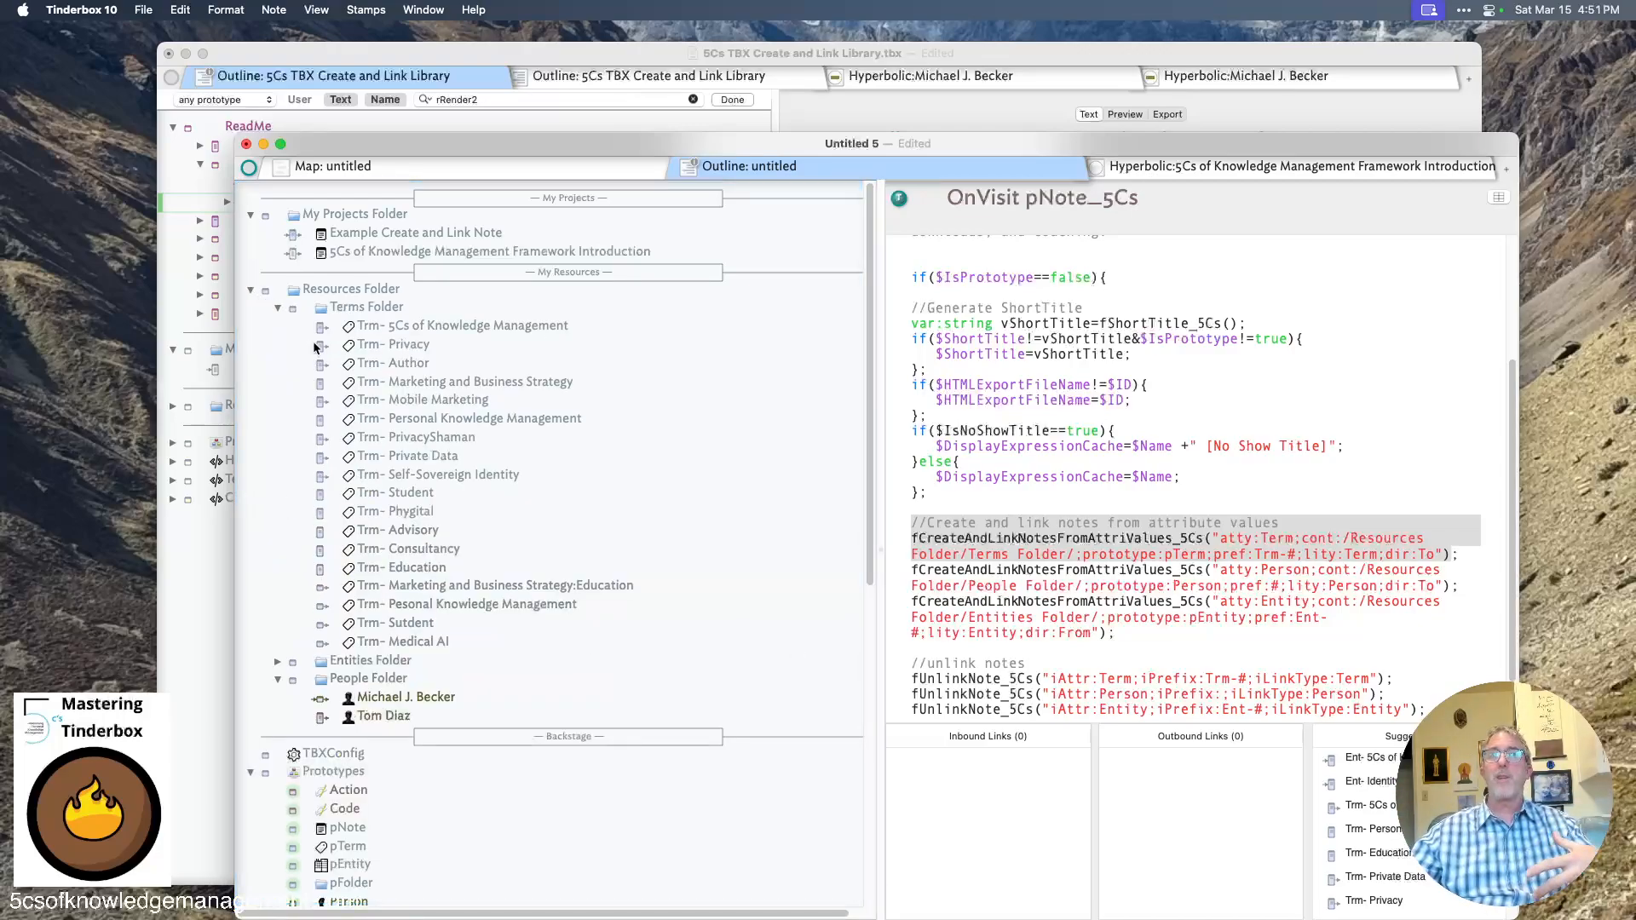